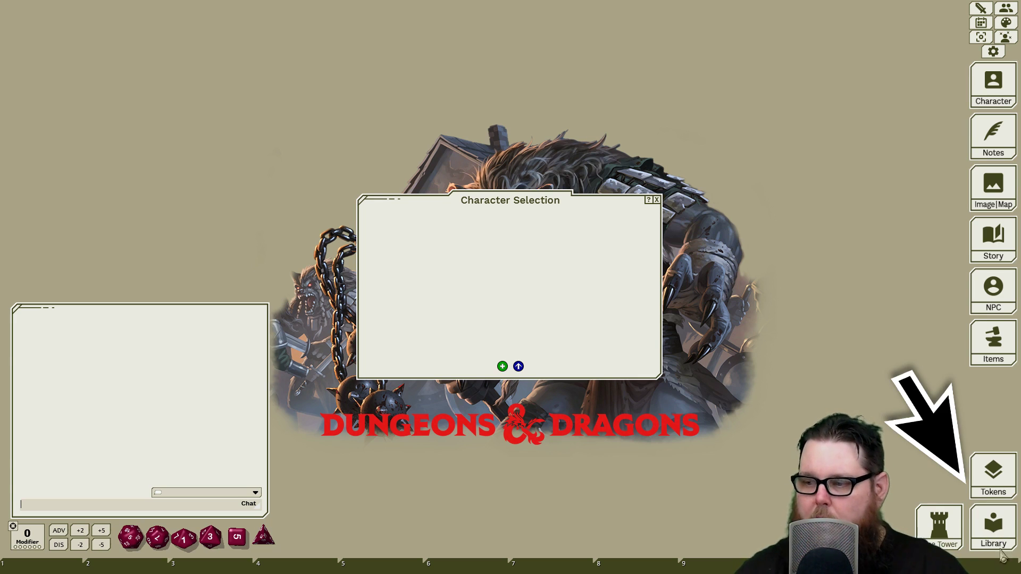
# - Open the Library, try the GM, Play and Create PC sidebar presets, and set the sidebar to show all record types
pyautogui.click(1001, 529)
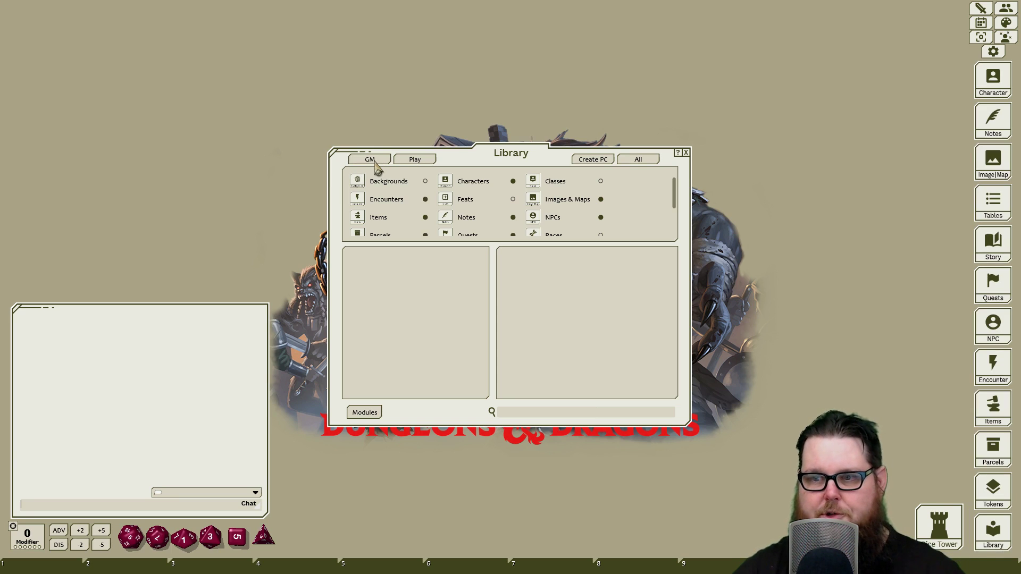
pyautogui.click(587, 160)
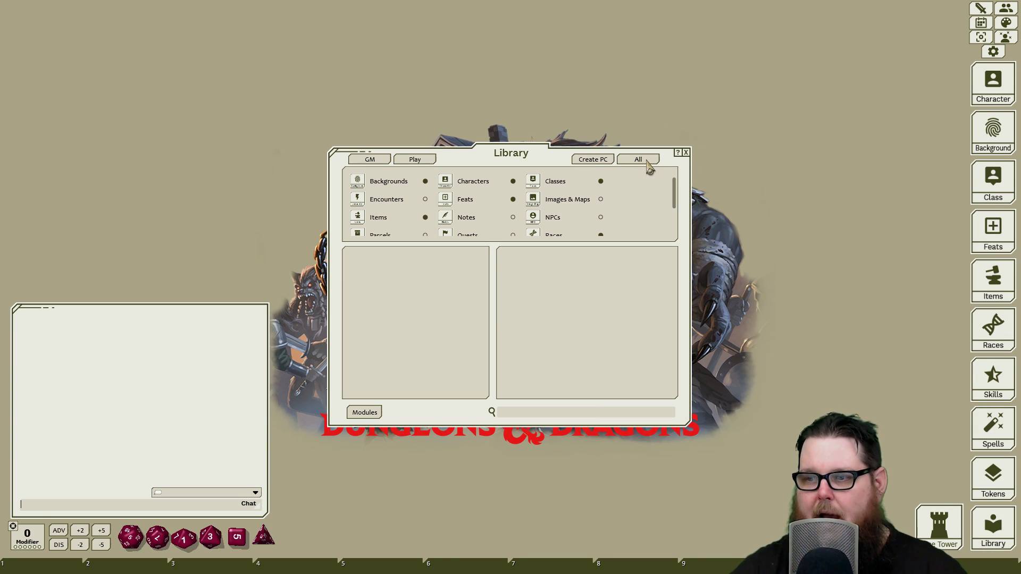
pyautogui.click(648, 162)
pyautogui.click(594, 164)
pyautogui.click(374, 163)
pyautogui.click(408, 162)
pyautogui.click(592, 161)
pyautogui.click(639, 161)
pyautogui.click(377, 162)
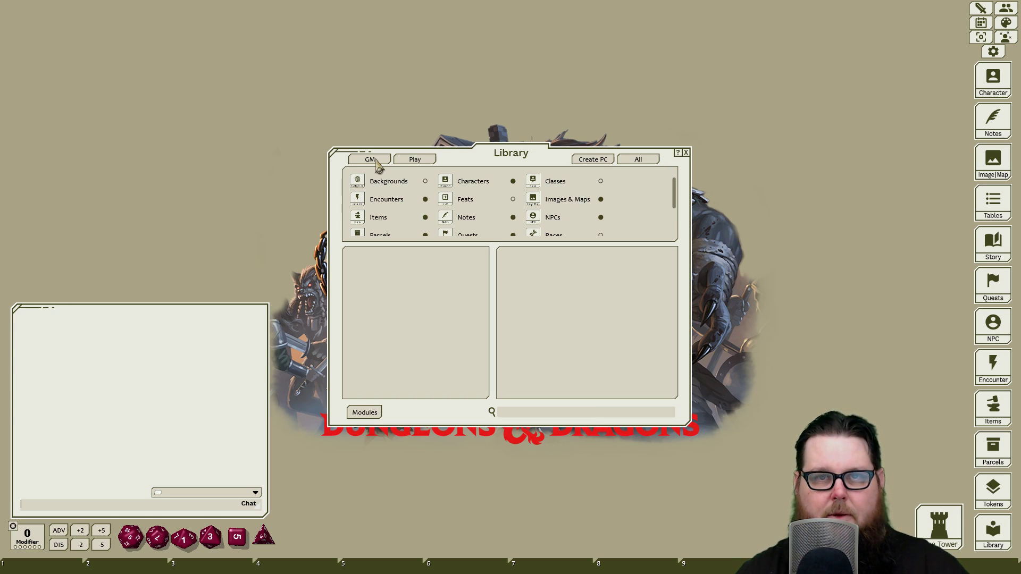
pyautogui.click(591, 161)
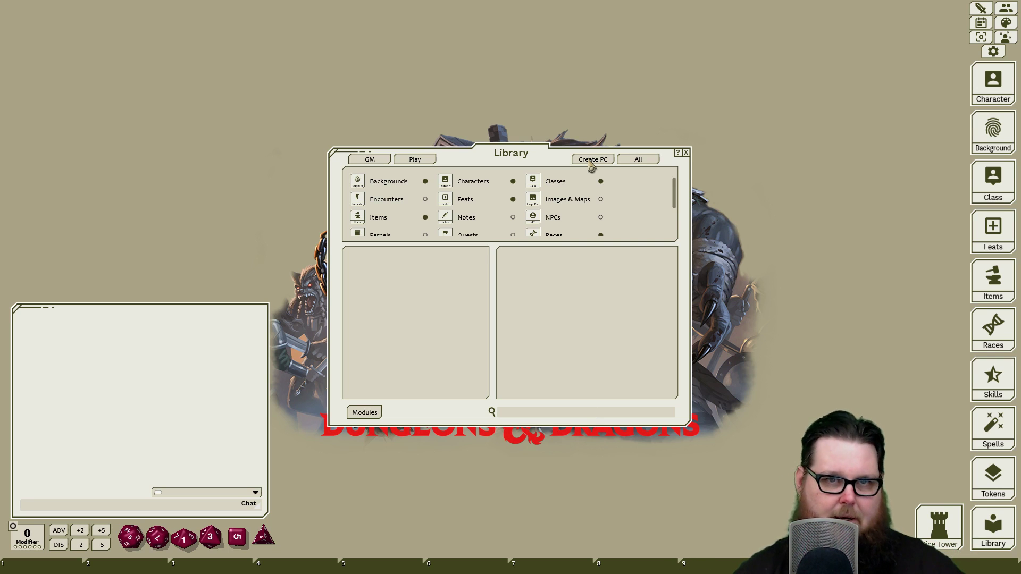
pyautogui.click(635, 160)
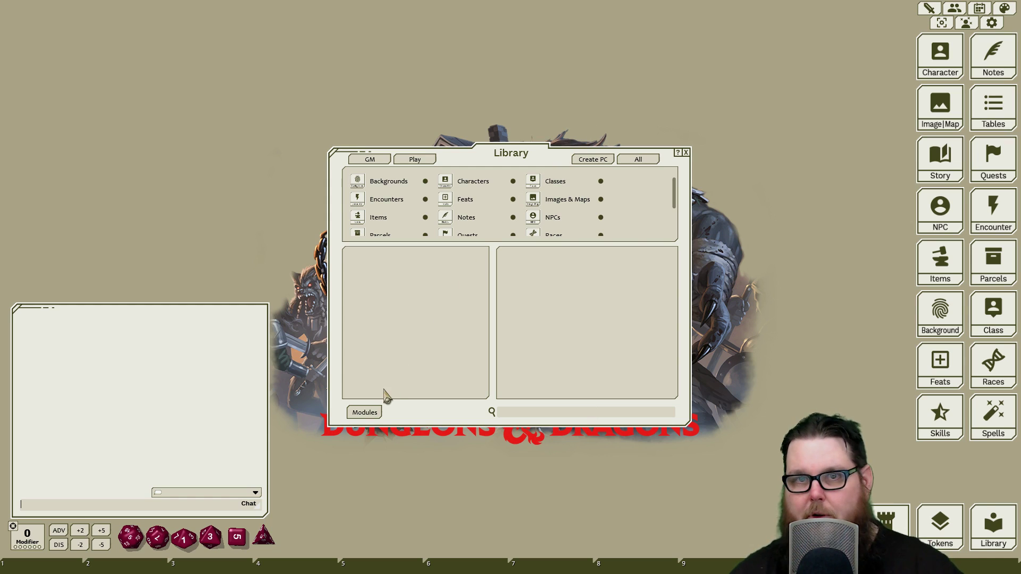
# - Load the DD Elemental Evil Players Companion, DD PHB Deluxe, DD Sword Coast Adventurer's Guide - Player's Guide and Volos Guide to Monsters Players modules
pyautogui.click(369, 415)
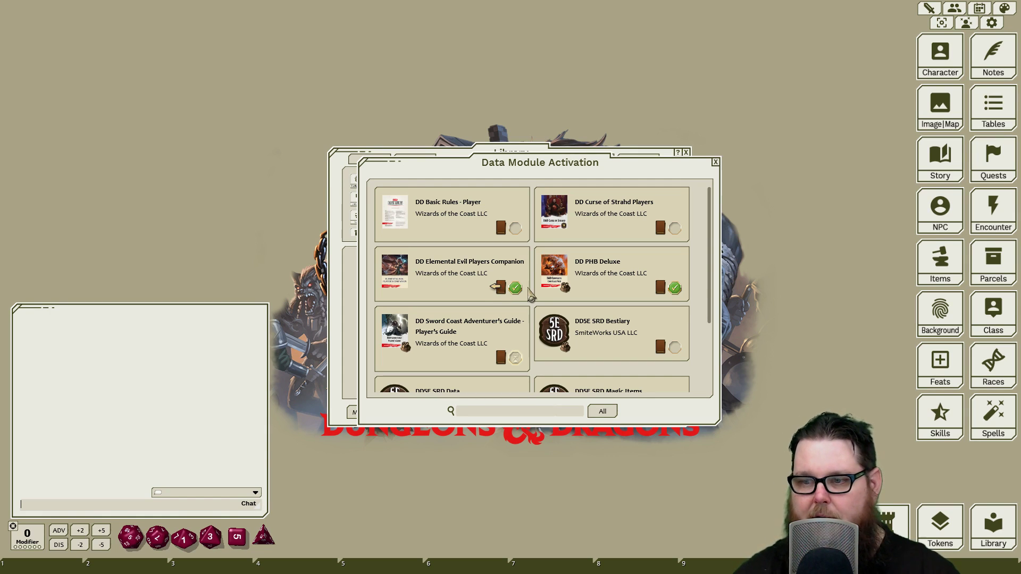
pyautogui.click(501, 288)
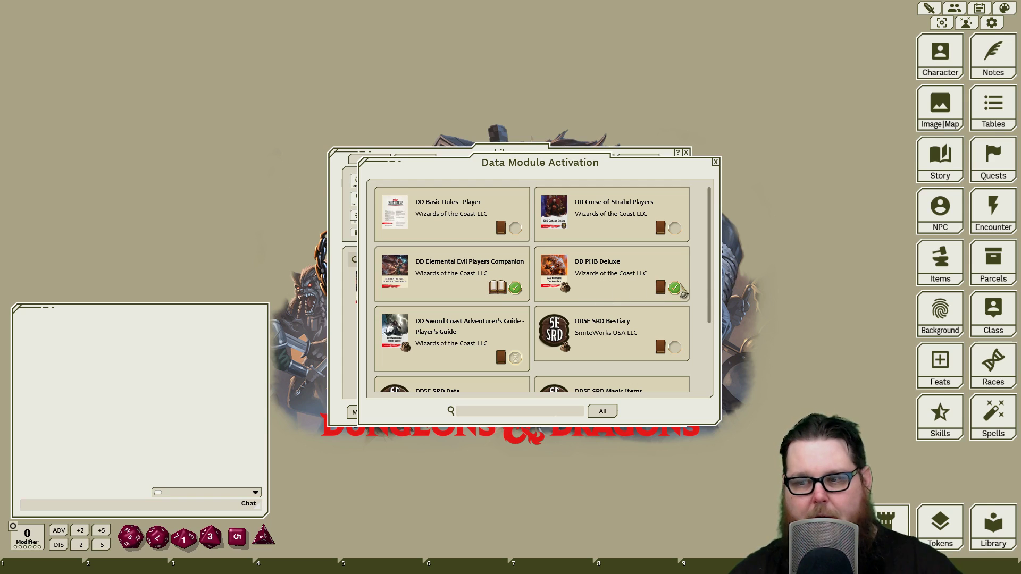
pyautogui.click(662, 290)
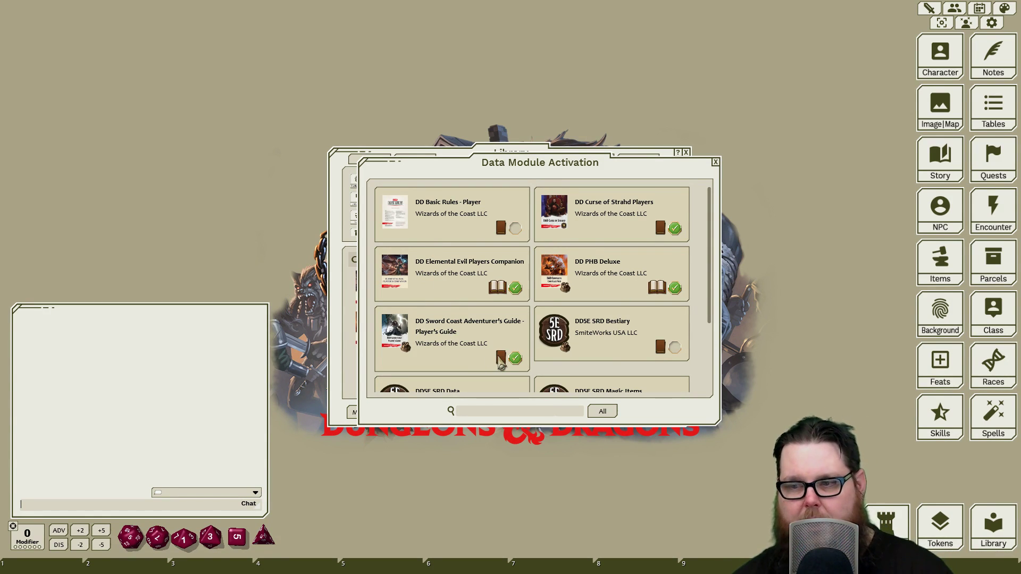
pyautogui.click(501, 360)
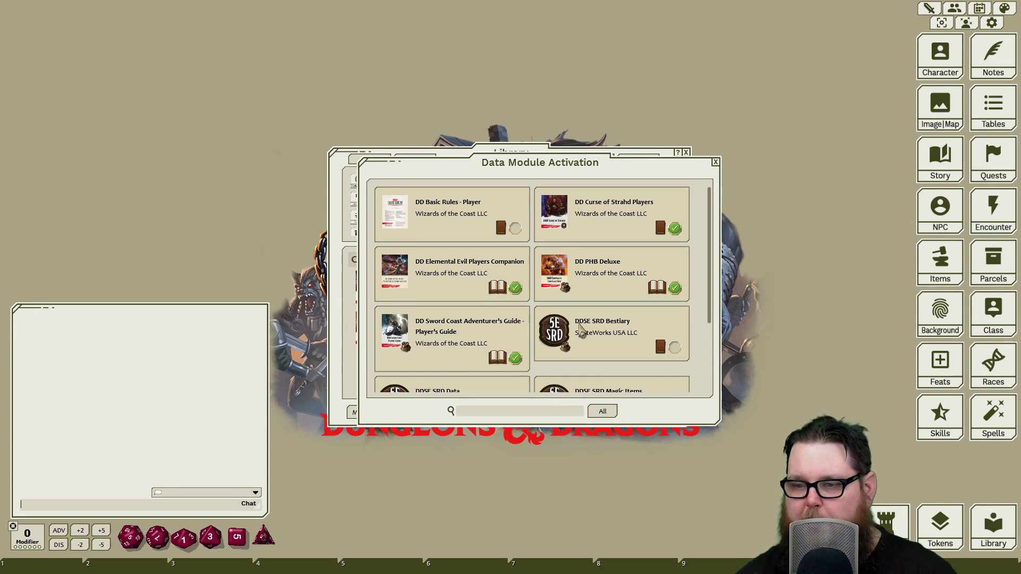
pyautogui.scroll(-3, 582, 328)
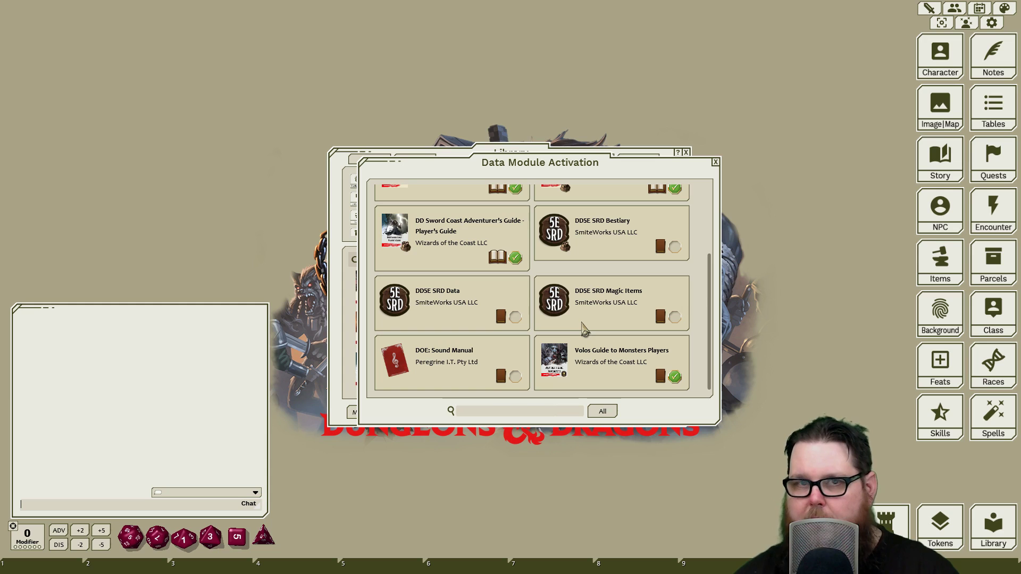
pyautogui.click(661, 377)
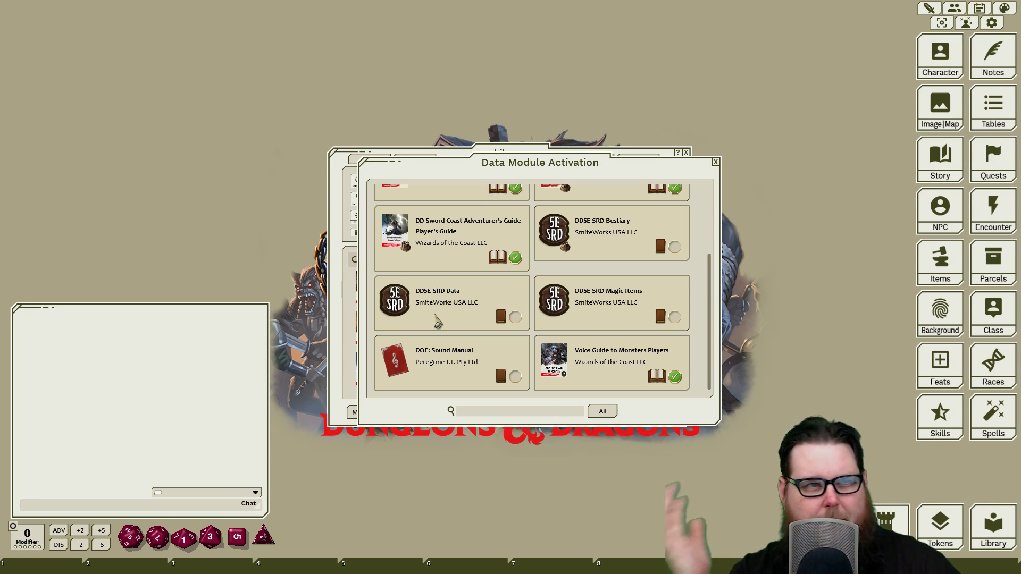
pyautogui.scroll(3, 611, 286)
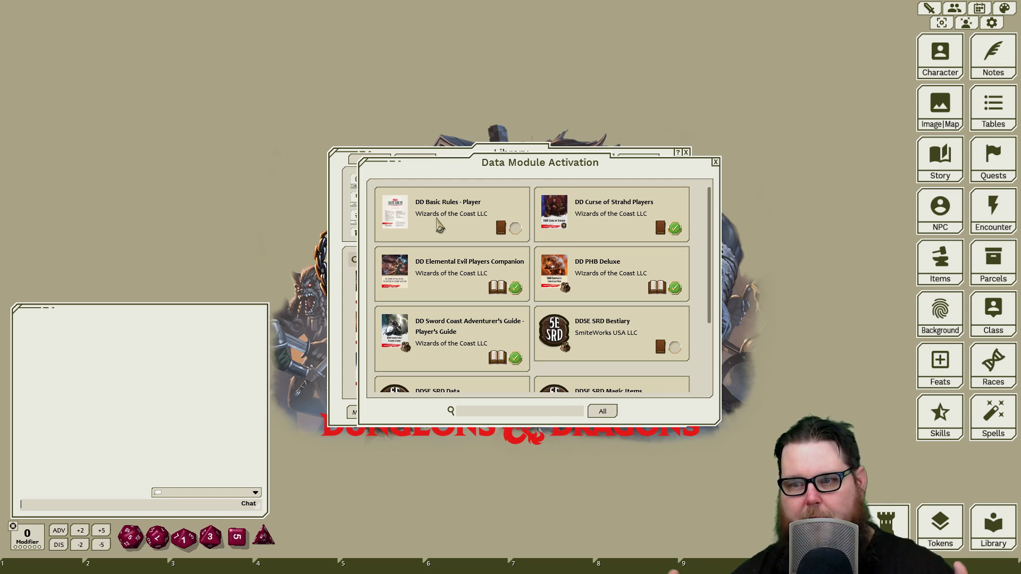
pyautogui.scroll(-3, 487, 277)
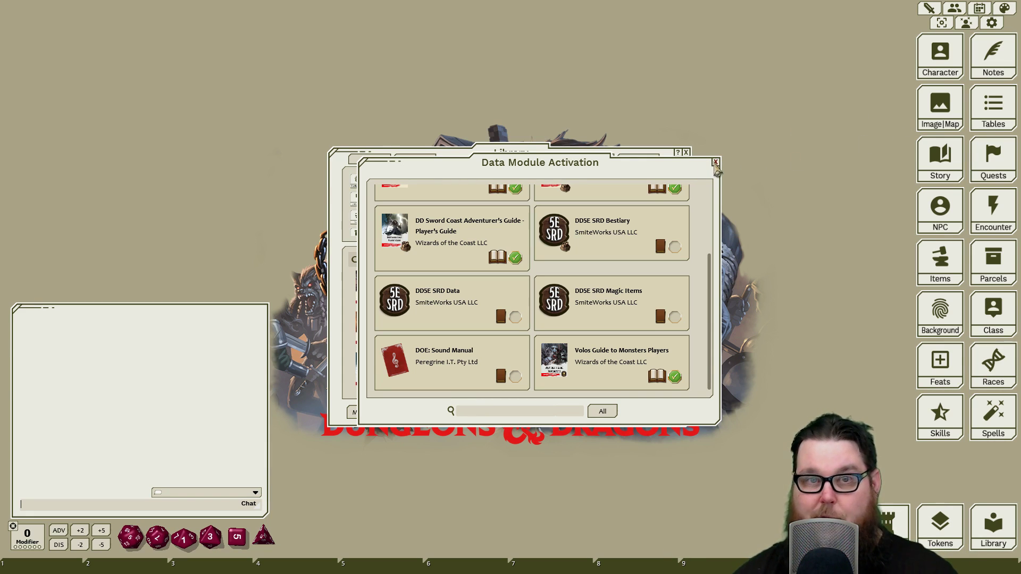
pyautogui.click(715, 162)
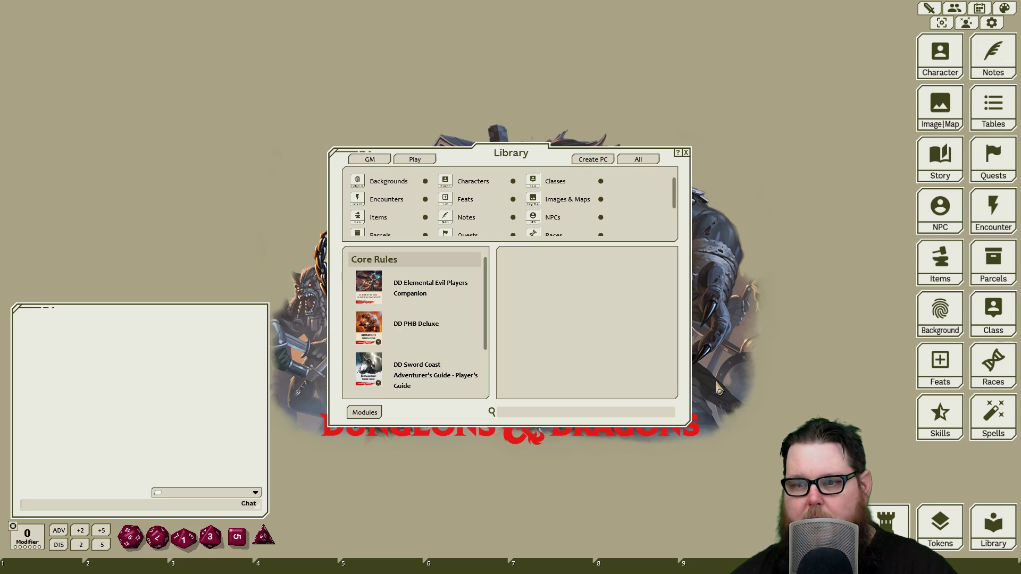
# - Look through the loaded Core Rules modules, view the image and class lists of DD PHB Deluxe, and close the Library
pyautogui.scroll(-1, 420, 340)
pyautogui.scroll(-1, 422, 342)
pyautogui.scroll(2, 426, 346)
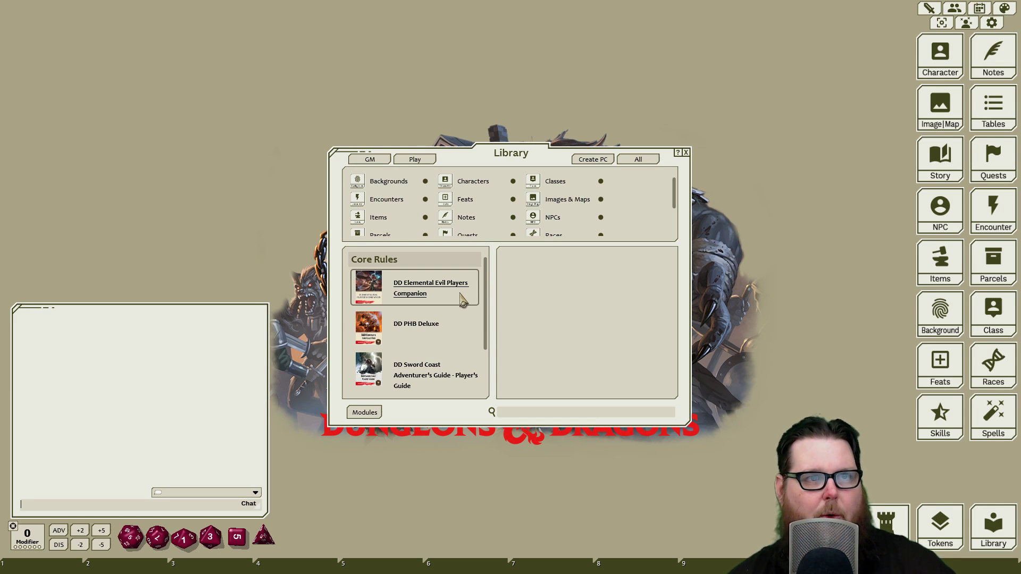
pyautogui.click(451, 336)
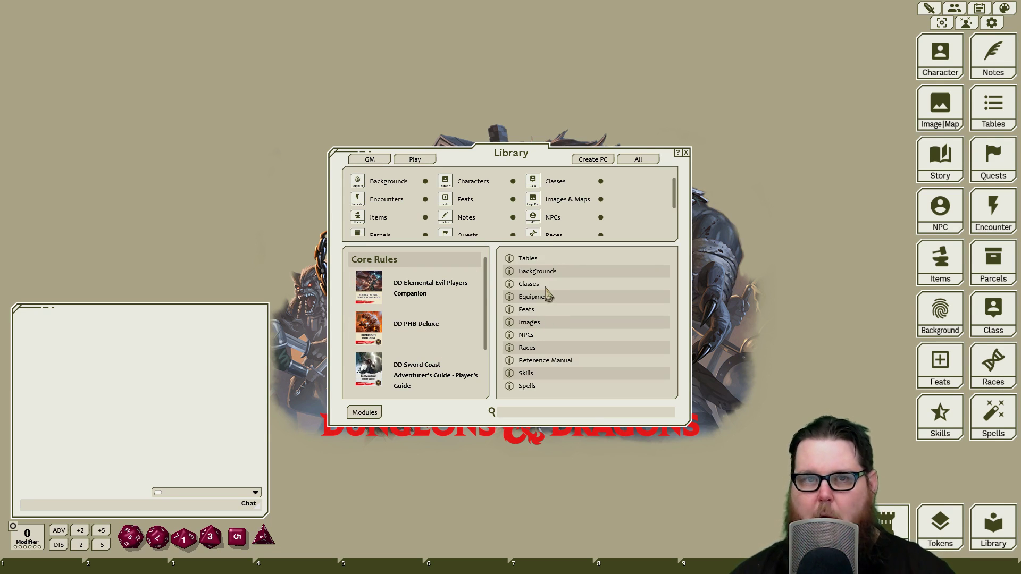
pyautogui.click(533, 323)
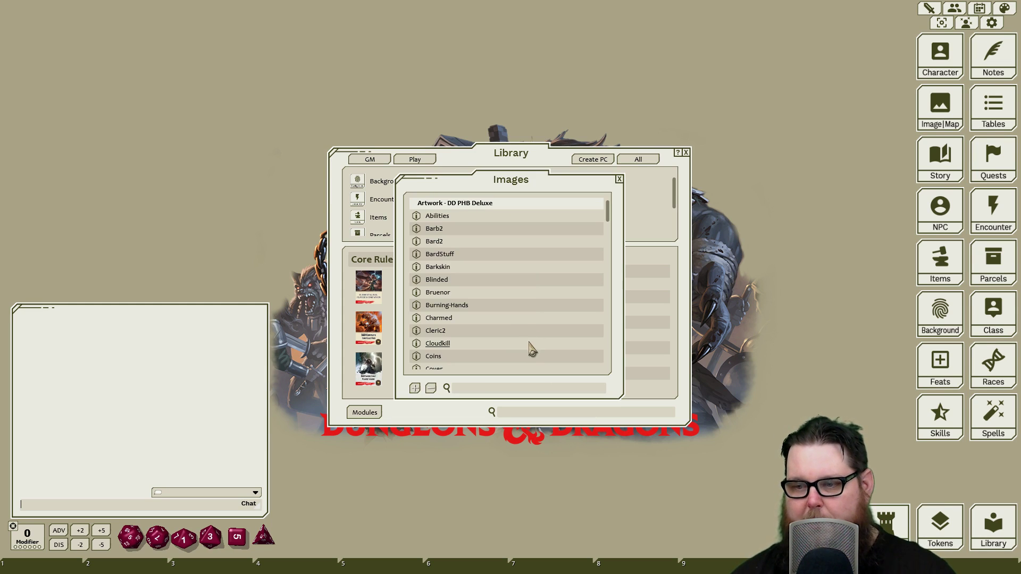
pyautogui.click(619, 179)
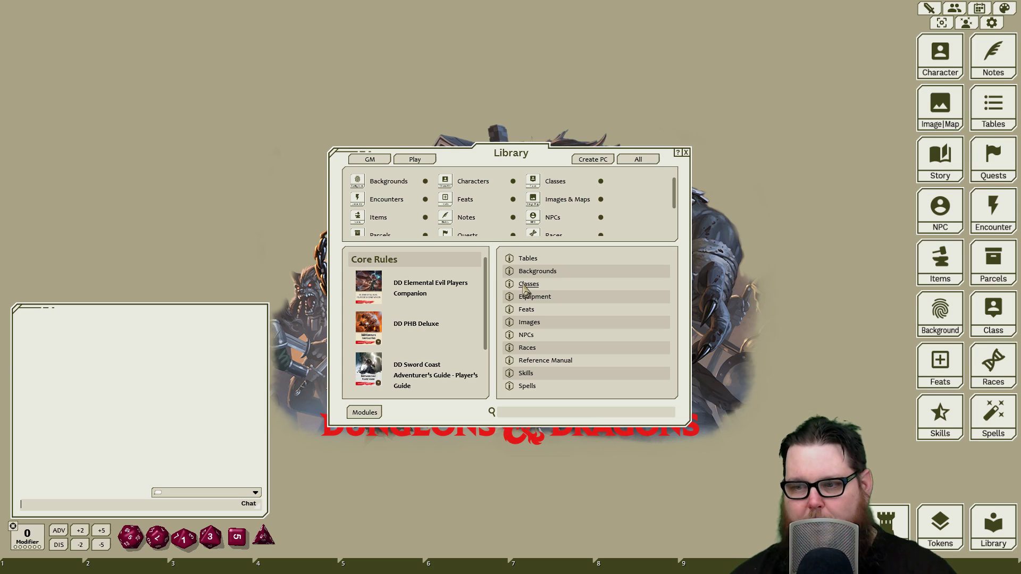
pyautogui.click(527, 284)
pyautogui.click(619, 180)
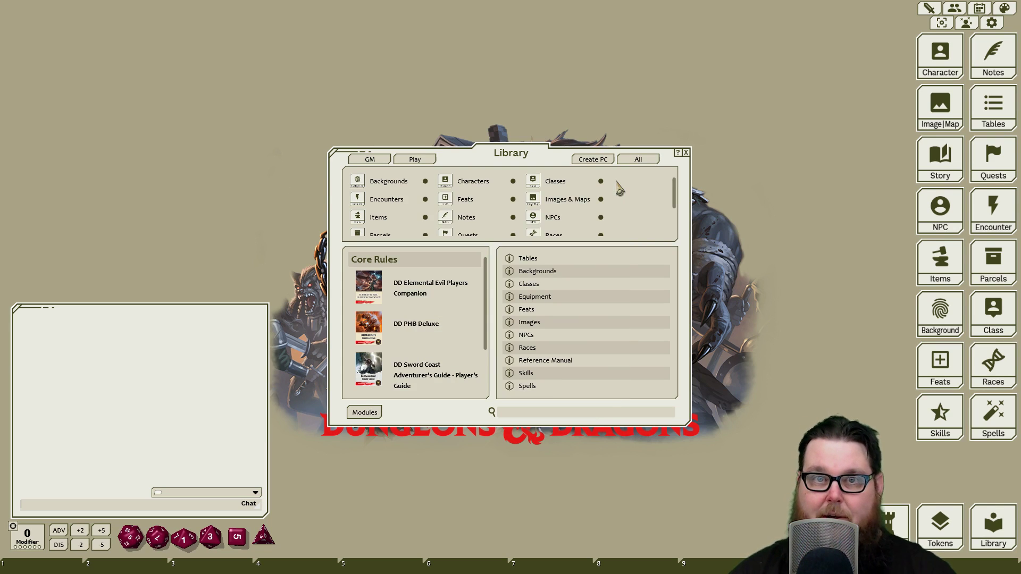
pyautogui.click(686, 153)
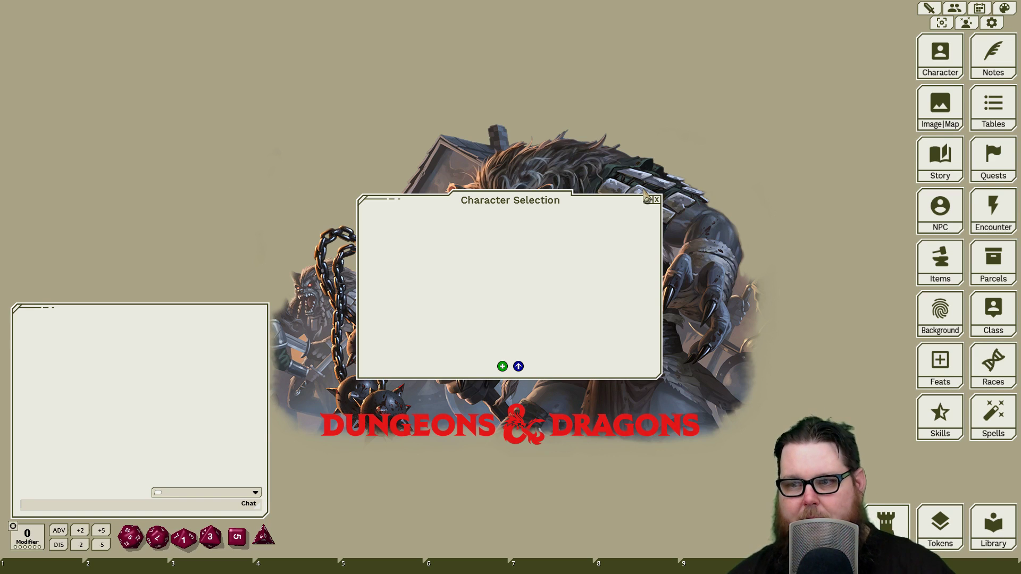
# - Create a new character and open its character sheet
pyautogui.click(503, 368)
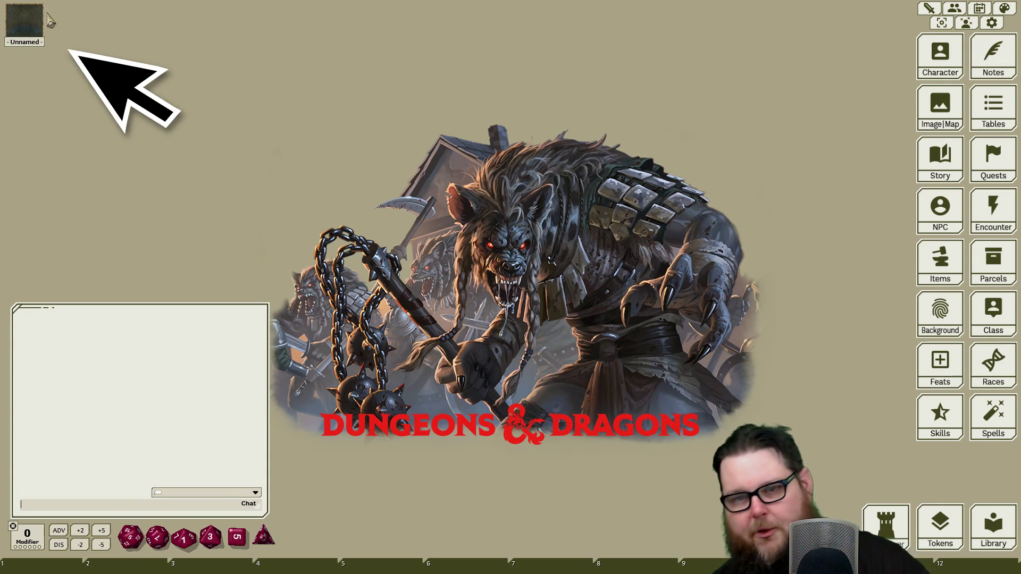
pyautogui.click(36, 29)
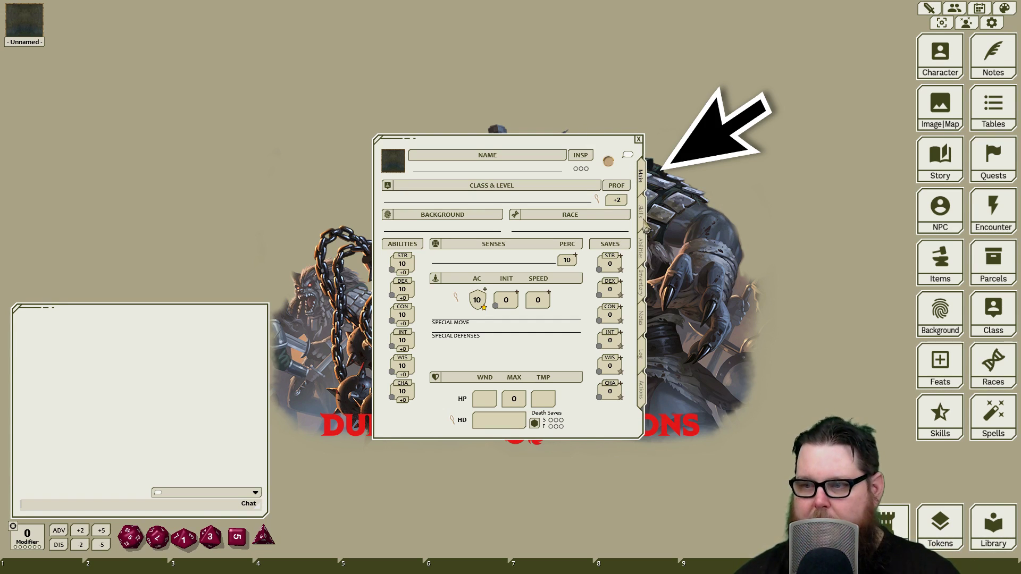
# - Examine the character sheet's Skills, Abilities, Inventory, Notes, Log and Actions pages, and return to the Main page
pyautogui.click(646, 228)
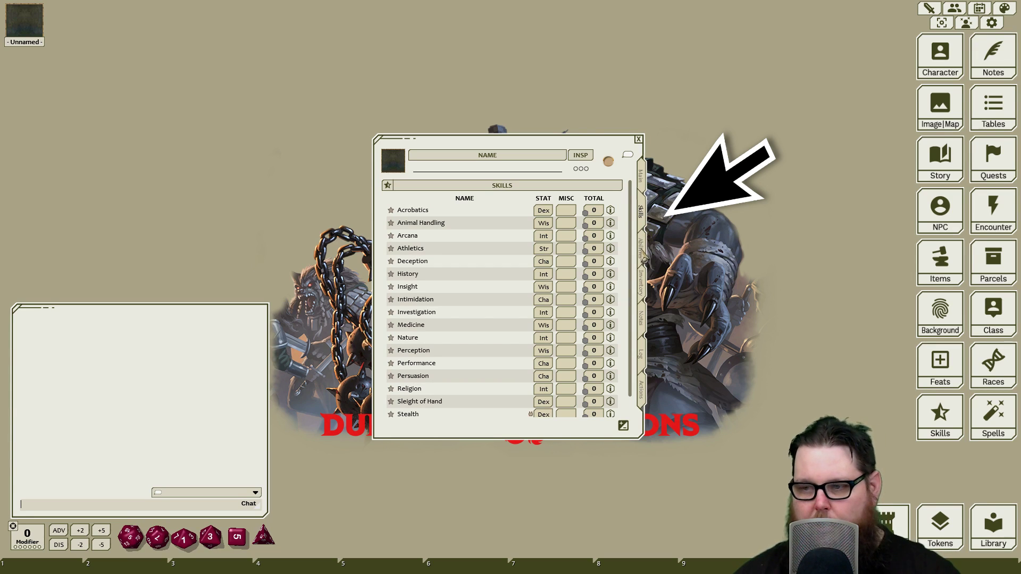
pyautogui.click(644, 254)
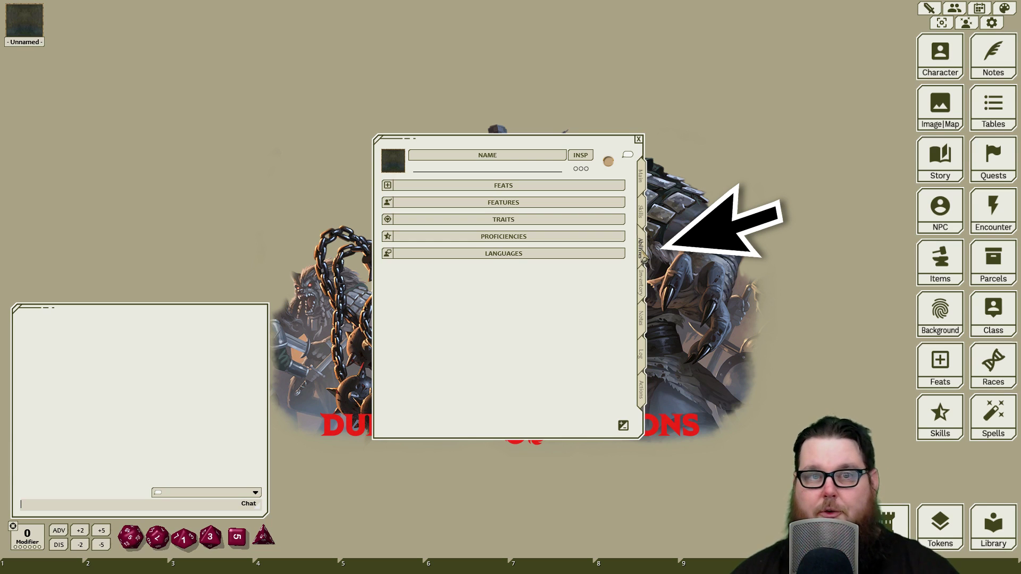
pyautogui.click(644, 291)
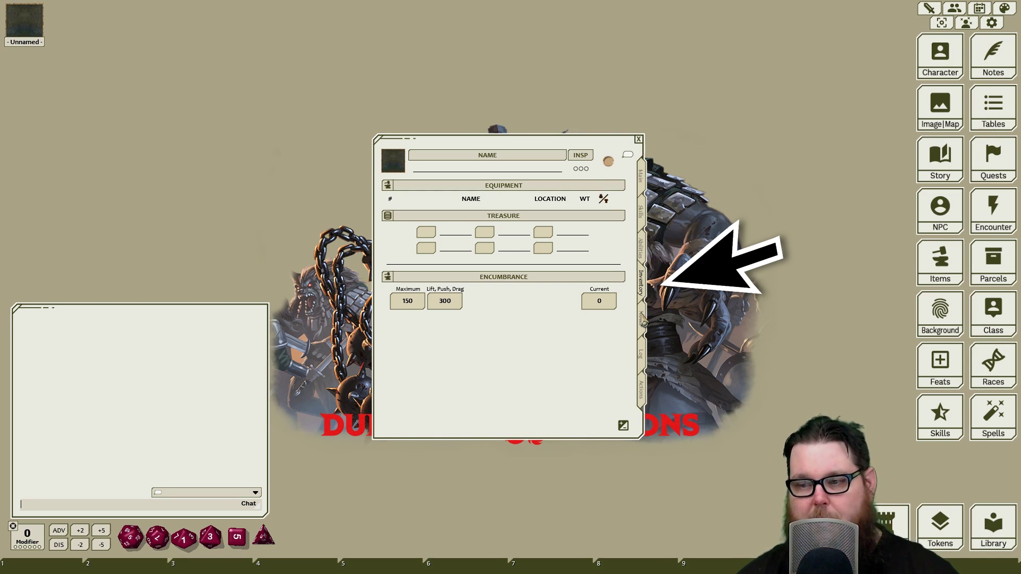
pyautogui.click(642, 318)
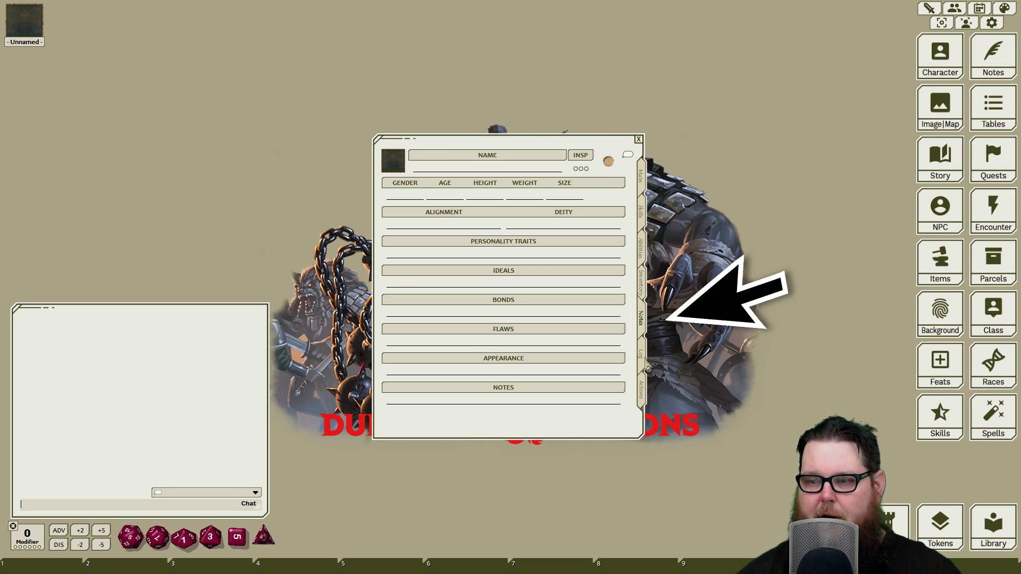
pyautogui.click(640, 318)
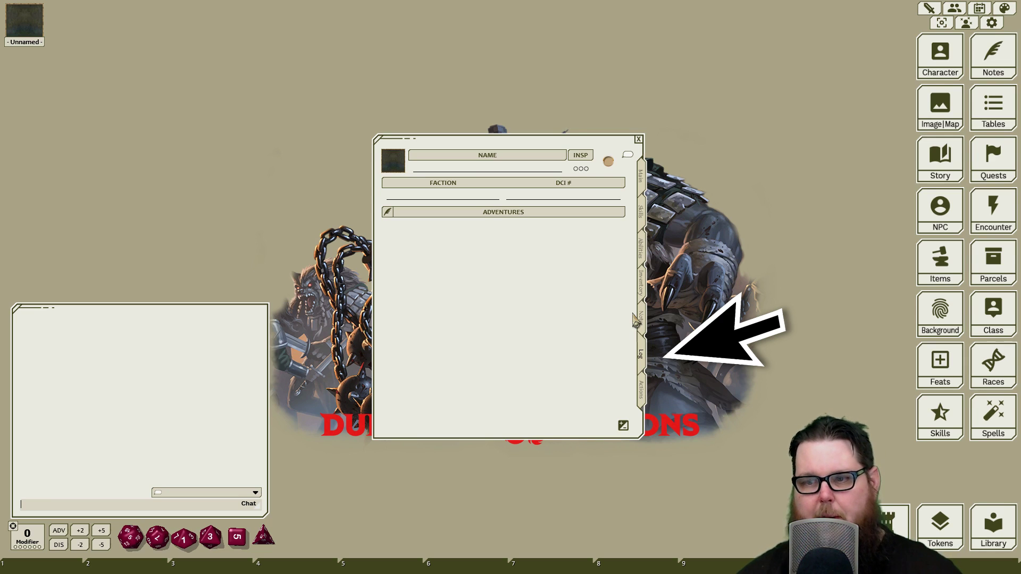
pyautogui.rightClick(507, 248)
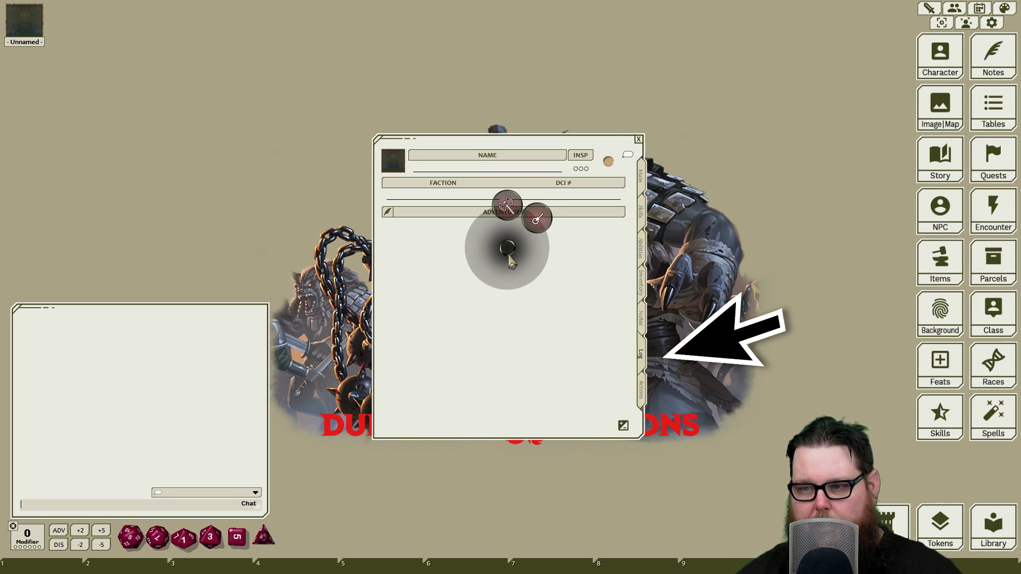
pyautogui.click(487, 333)
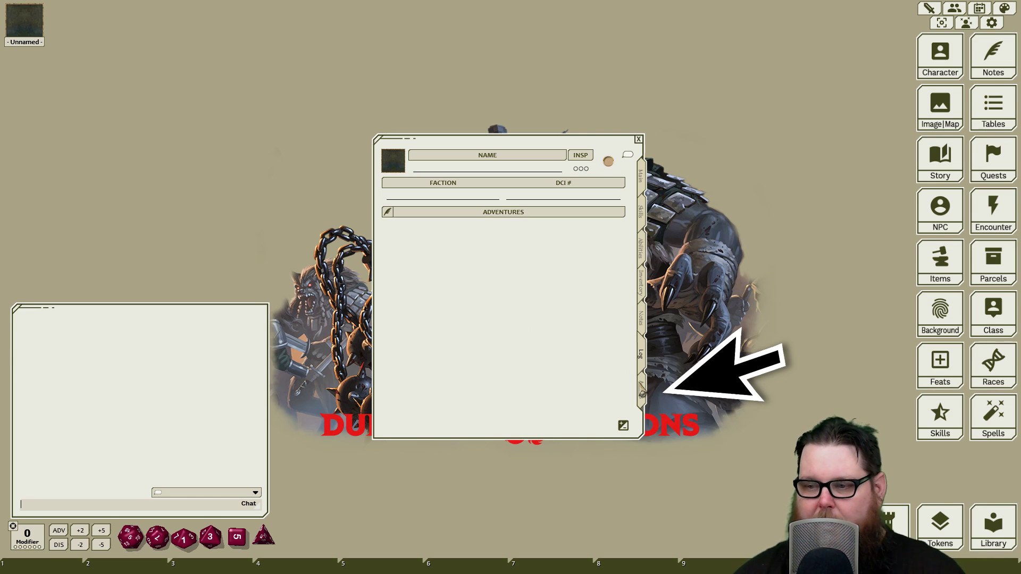
pyautogui.click(643, 392)
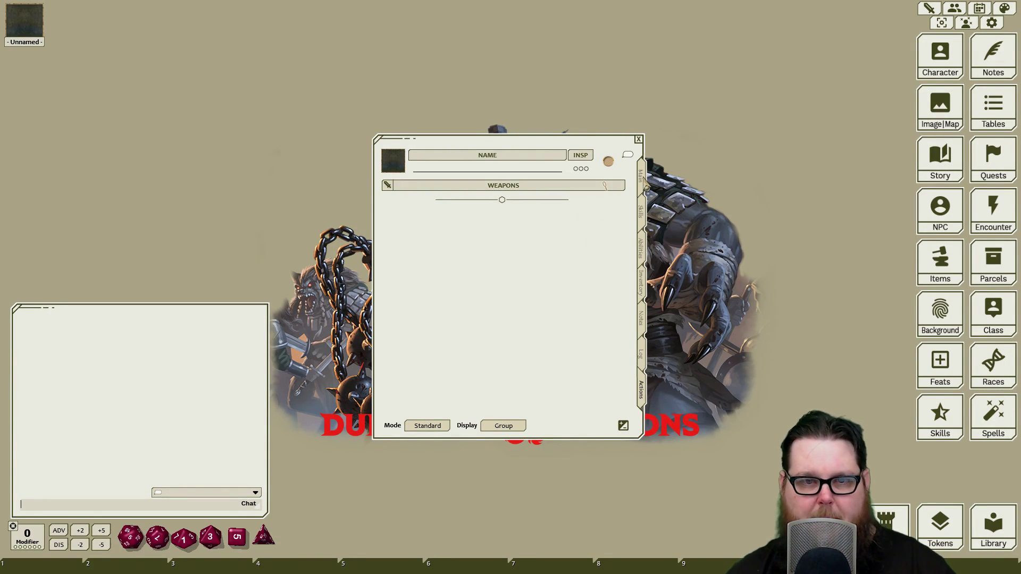
pyautogui.click(644, 182)
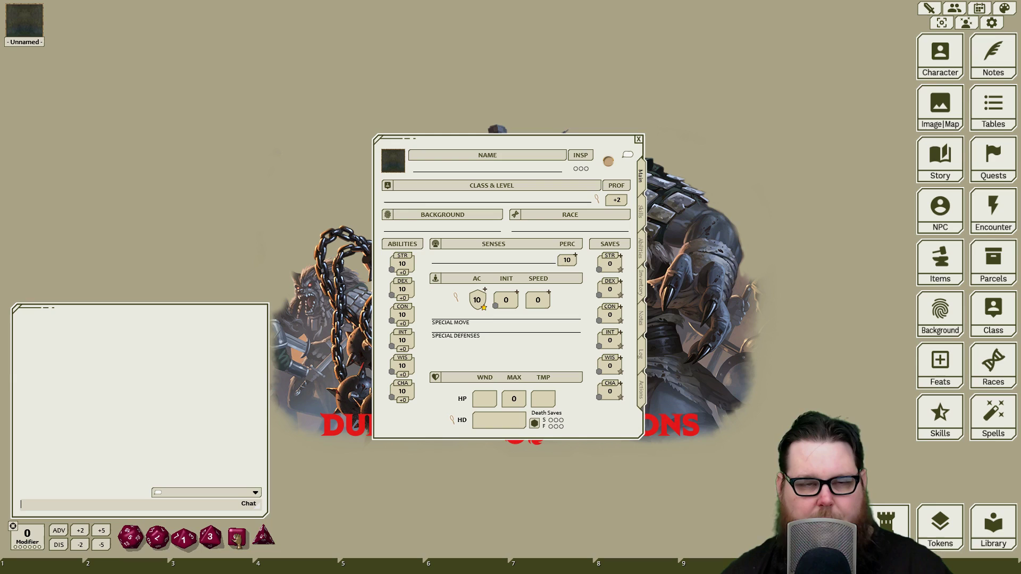
# - Store a roll of four six-sided dice in hotkey slot 5 and roll it six times for the ability scores
pyautogui.moveTo(238, 538); pyautogui.dragTo(277, 390)
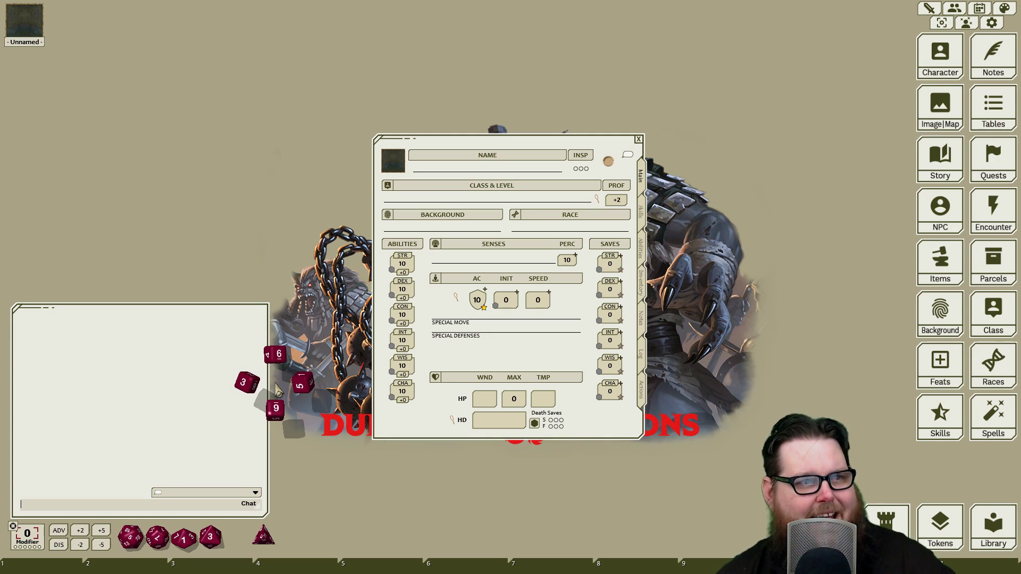
pyautogui.moveTo(277, 392); pyautogui.dragTo(388, 571)
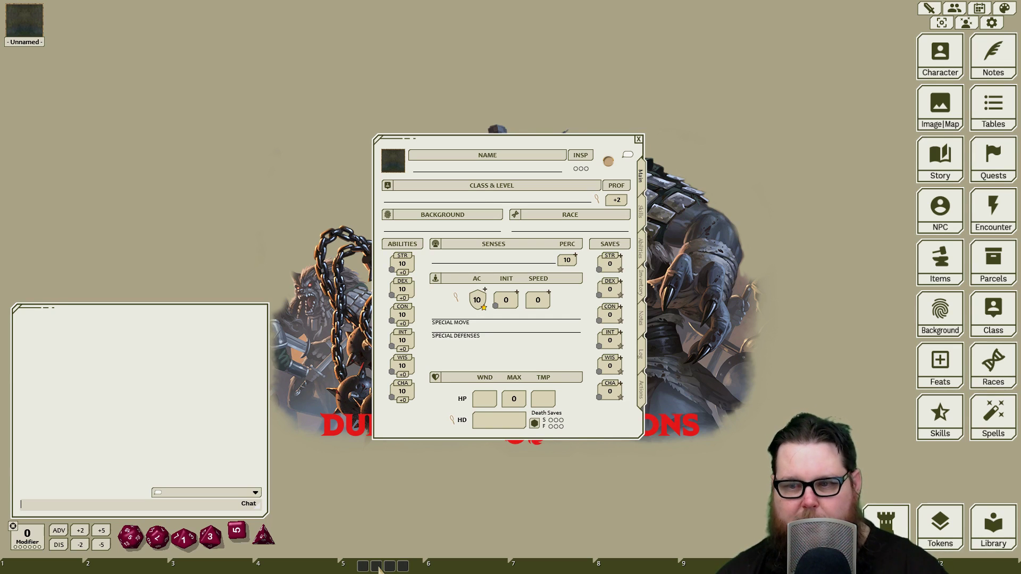
pyautogui.click(380, 568)
pyautogui.click(379, 568)
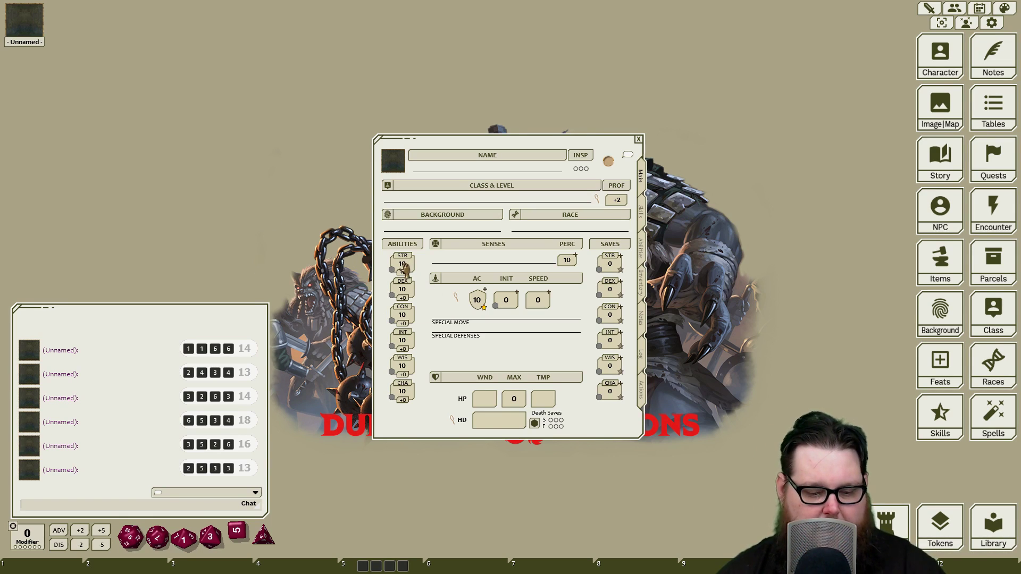
# - Set Strength, Constitution and Wisdom to 15, and Dexterity, Intelligence and Charisma to 8 on the character sheet
pyautogui.scroll(5, 403, 266)
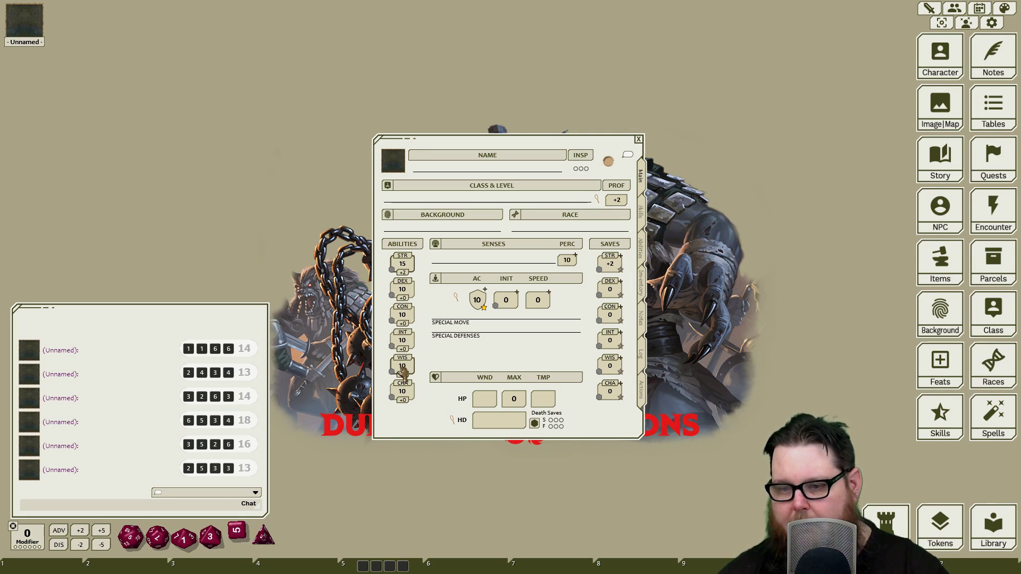
pyautogui.scroll(5, 403, 367)
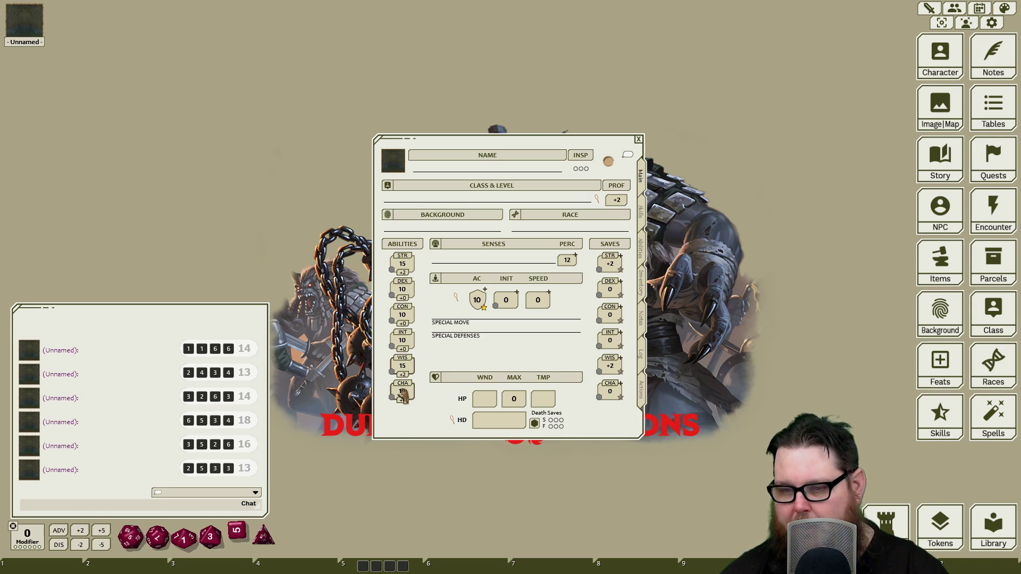
pyautogui.scroll(5, 404, 317)
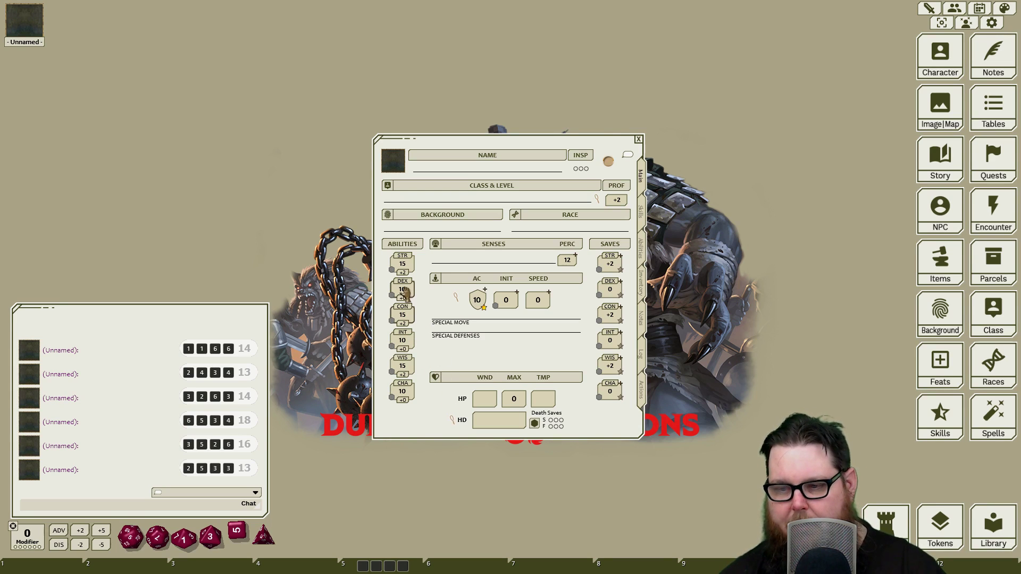
pyautogui.scroll(-2, 404, 292)
pyautogui.scroll(-2, 403, 341)
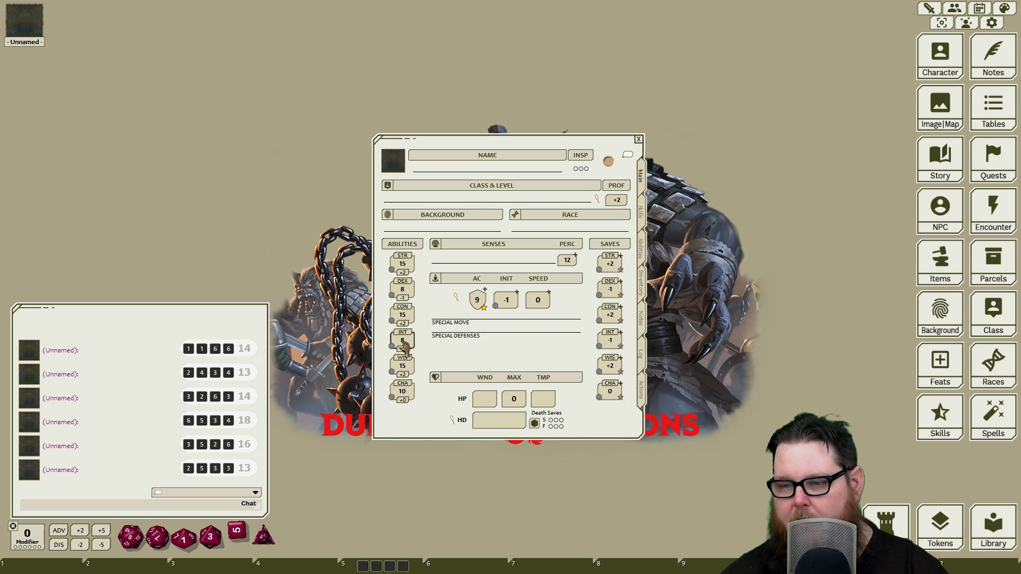
pyautogui.scroll(-2, 406, 392)
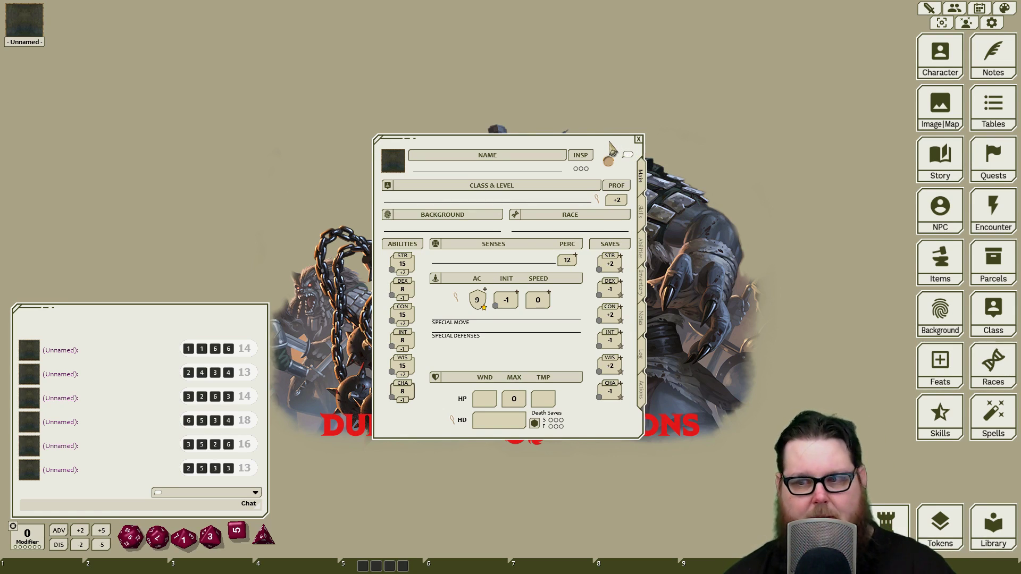
# - Choose the portrait of the man in blue and silver armour from the portrait collections as the character's portrait
pyautogui.click(397, 166)
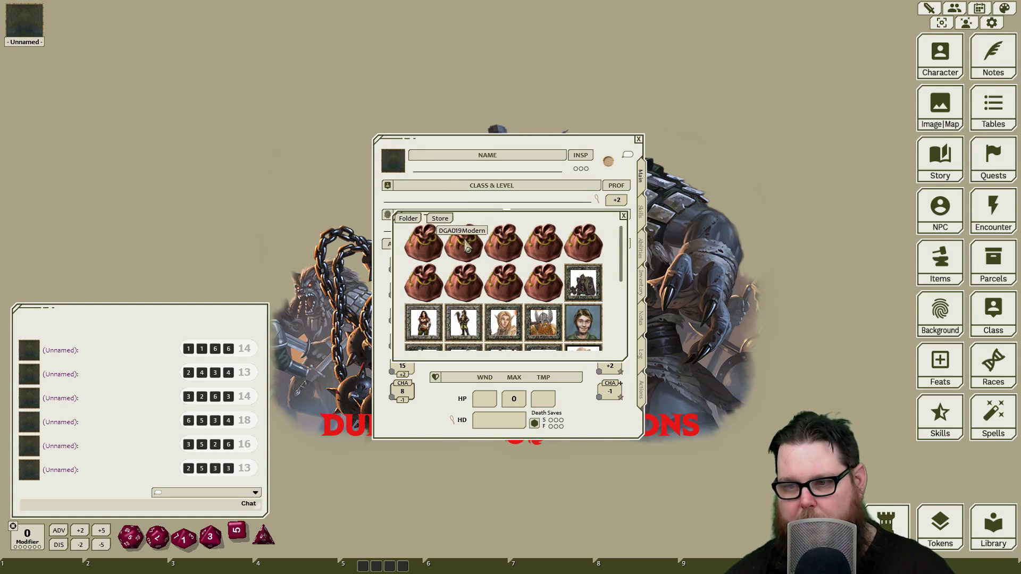
pyautogui.click(539, 246)
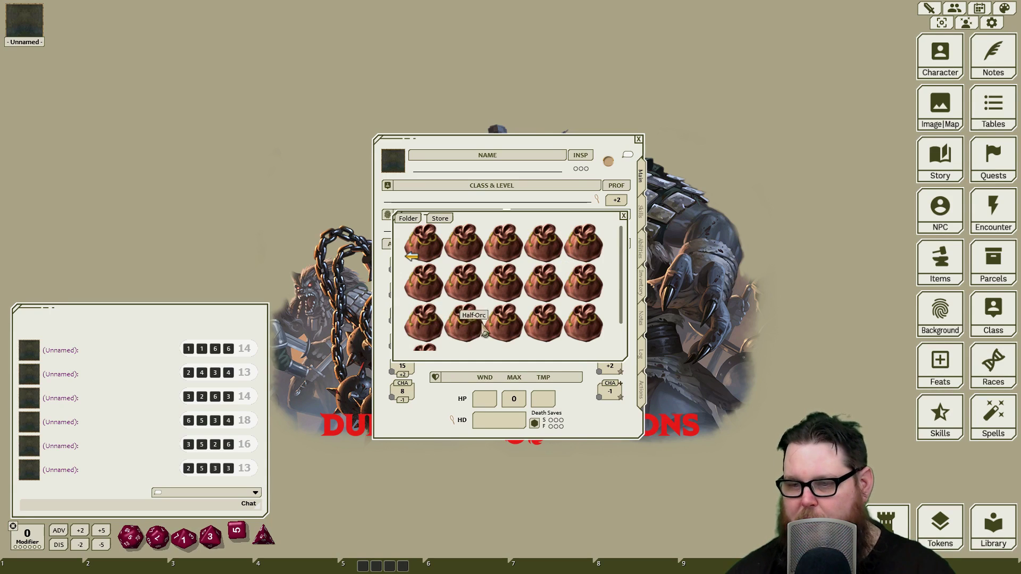
pyautogui.click(552, 333)
pyautogui.scroll(-2, 548, 310)
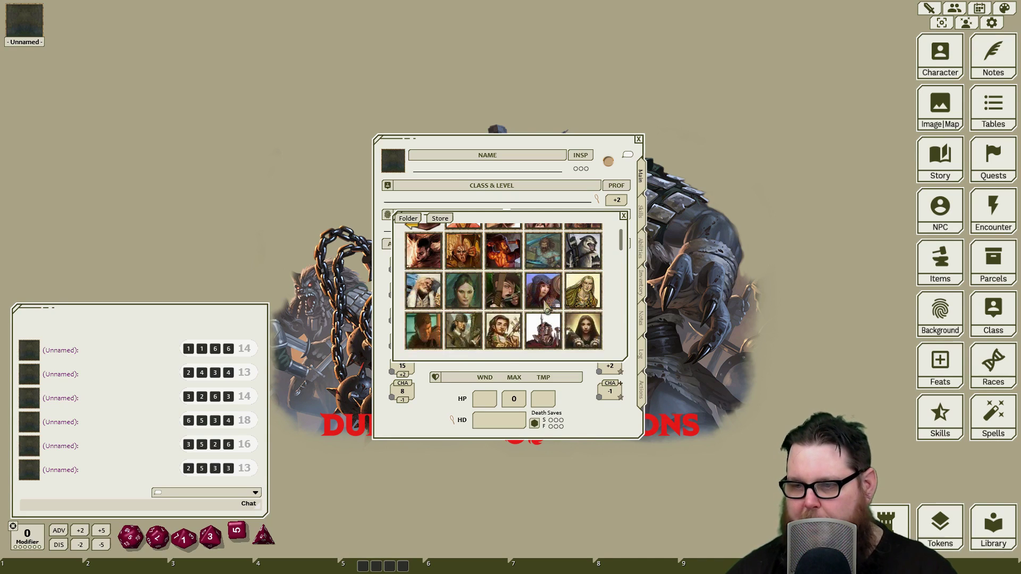
pyautogui.scroll(-2, 546, 308)
pyautogui.scroll(-1, 549, 304)
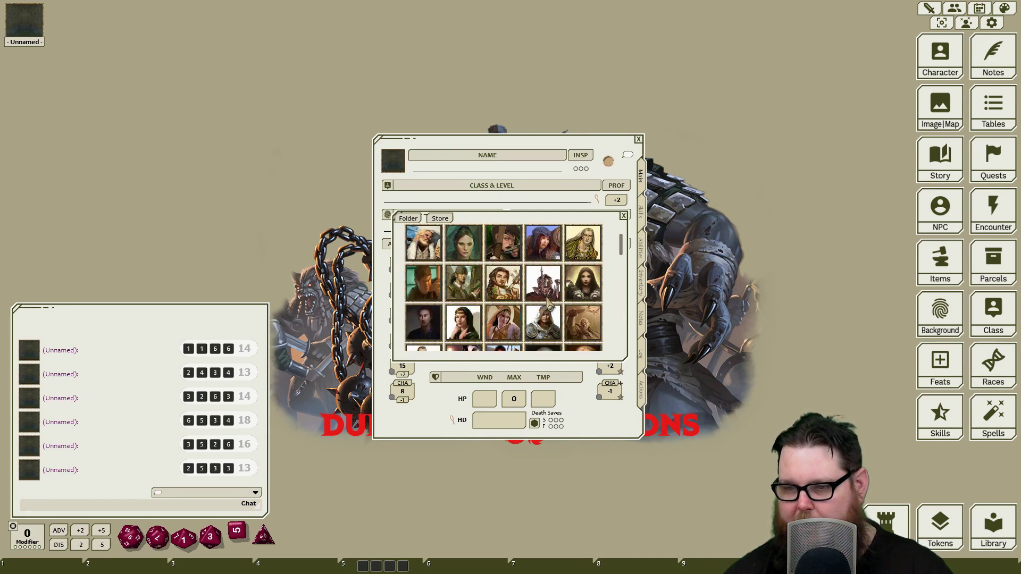
pyautogui.scroll(-2, 548, 301)
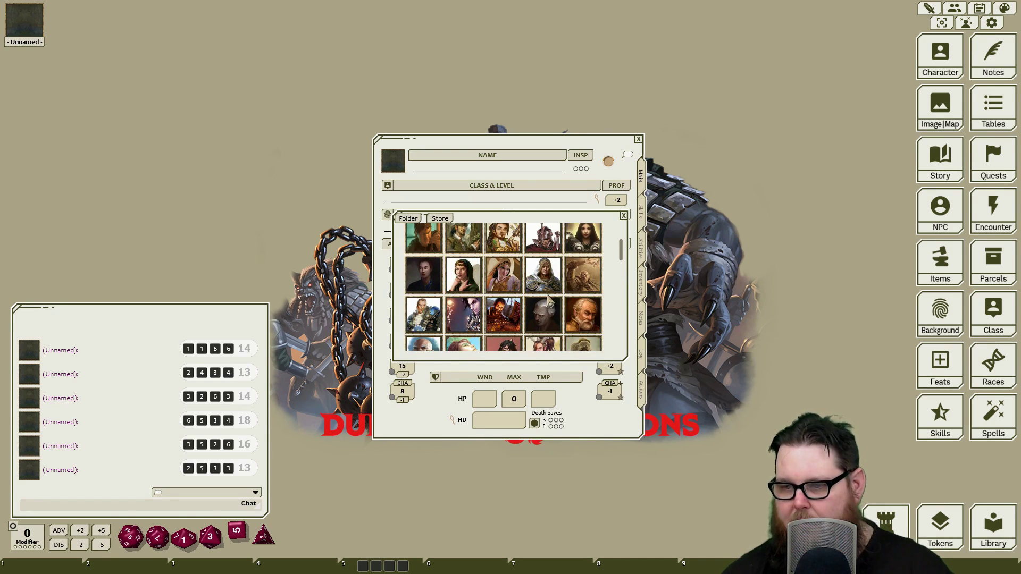
pyautogui.scroll(-2, 555, 269)
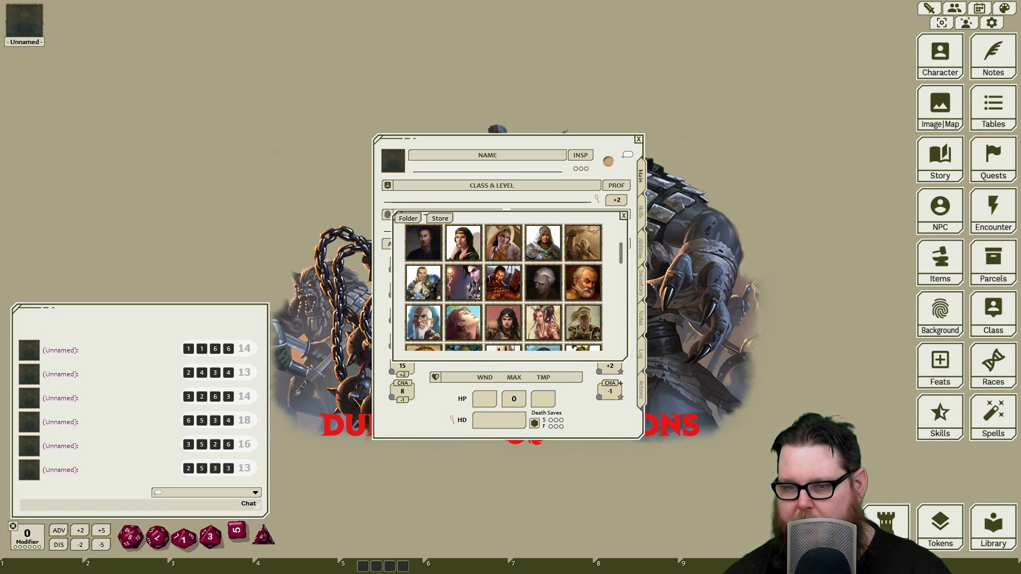
pyautogui.click(423, 282)
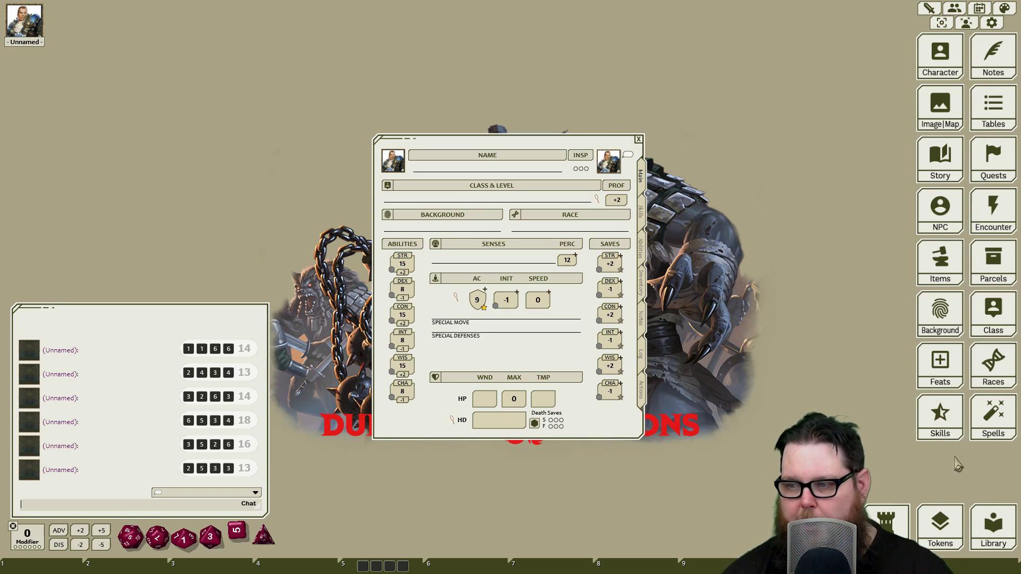
# - Assign the Human Male Fighter 82.png token to the character and close the Tokens window
pyautogui.click(943, 529)
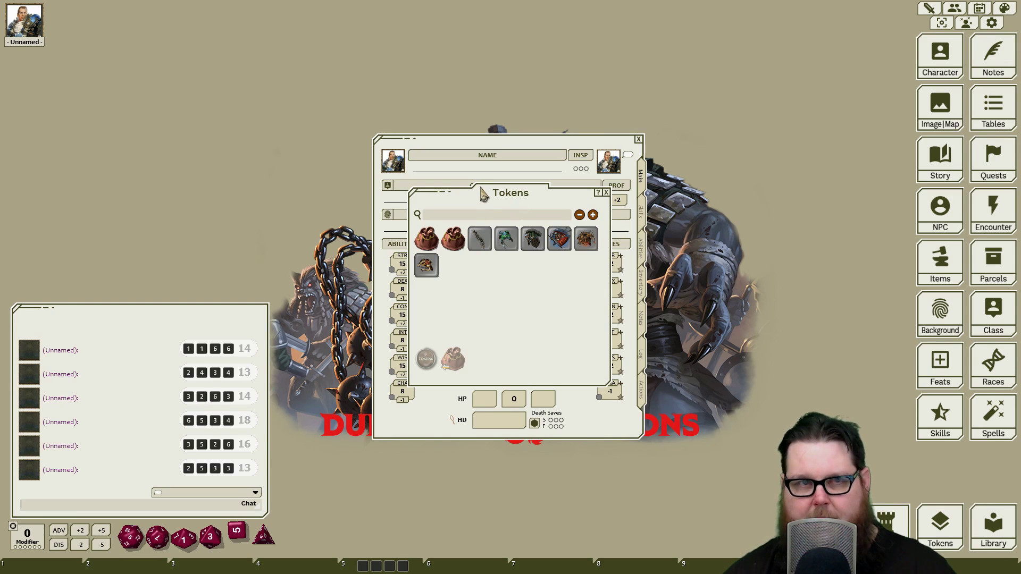
pyautogui.moveTo(483, 194); pyautogui.dragTo(748, 176)
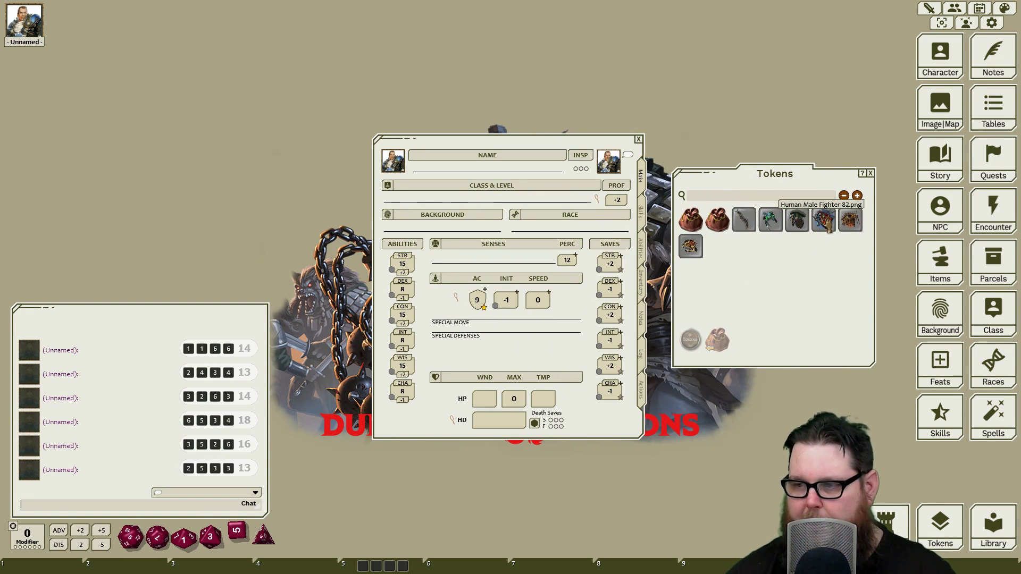
pyautogui.moveTo(828, 223); pyautogui.dragTo(608, 161)
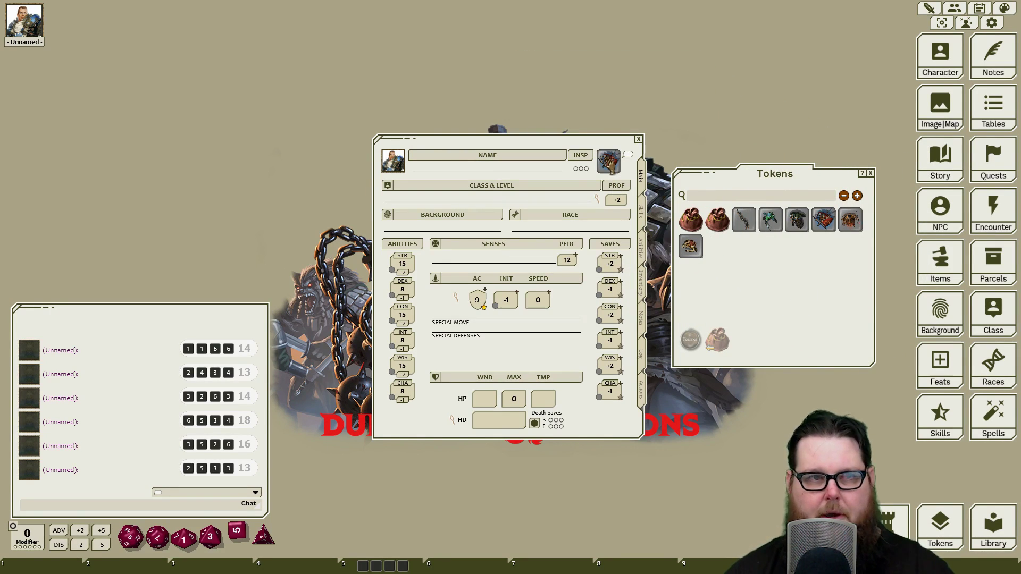
pyautogui.click(870, 174)
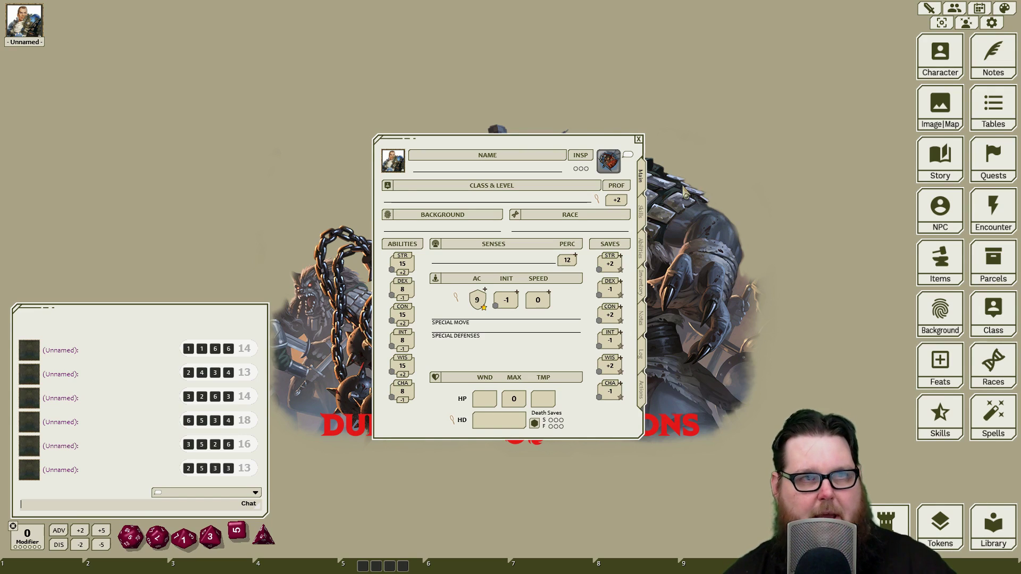
# - Examine the portraits folder where custom portrait files are stored, then close it and the portrait selection
pyautogui.click(394, 168)
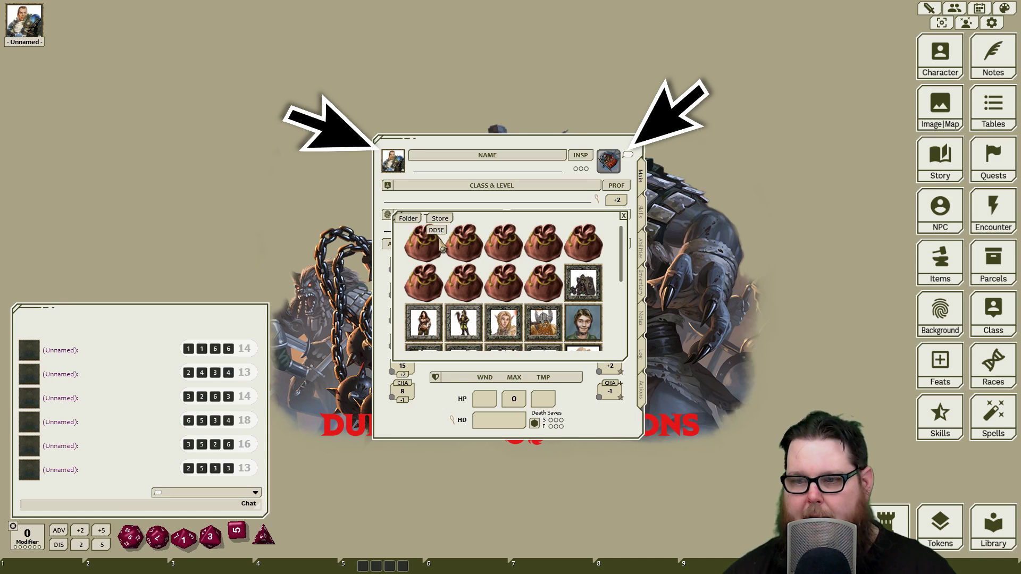
pyautogui.click(415, 221)
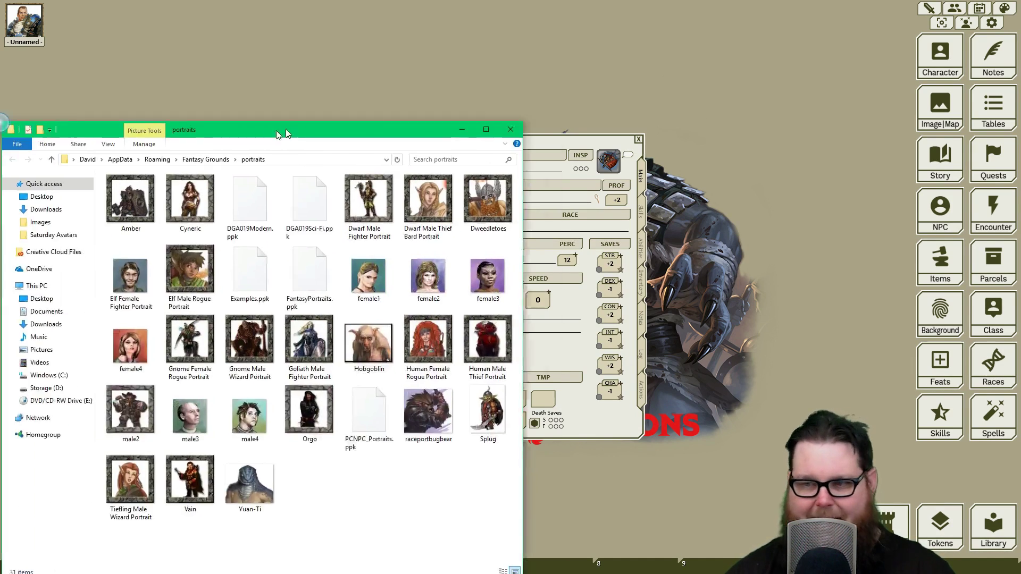
pyautogui.moveTo(298, 124); pyautogui.dragTo(554, 69)
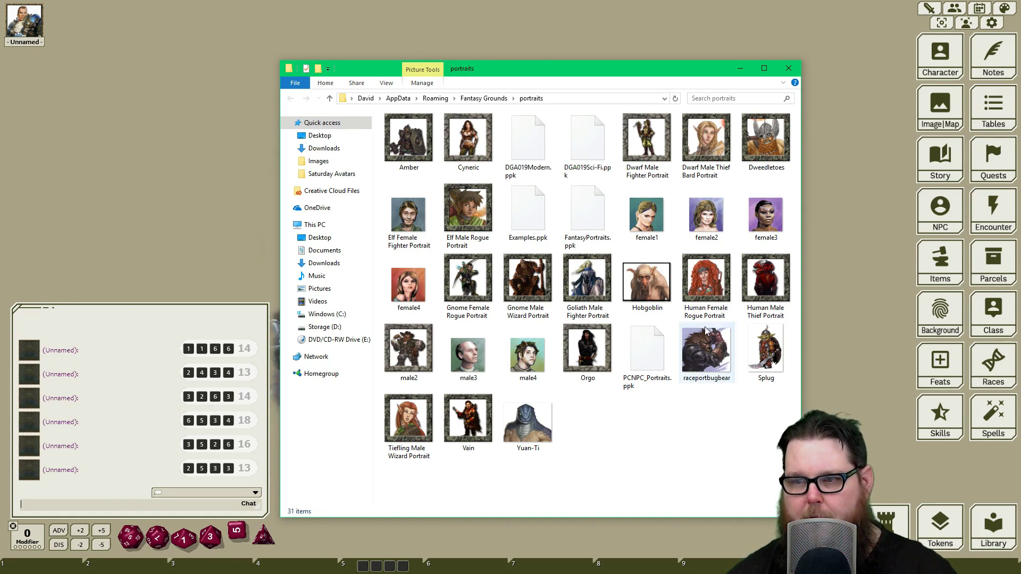
pyautogui.click(792, 68)
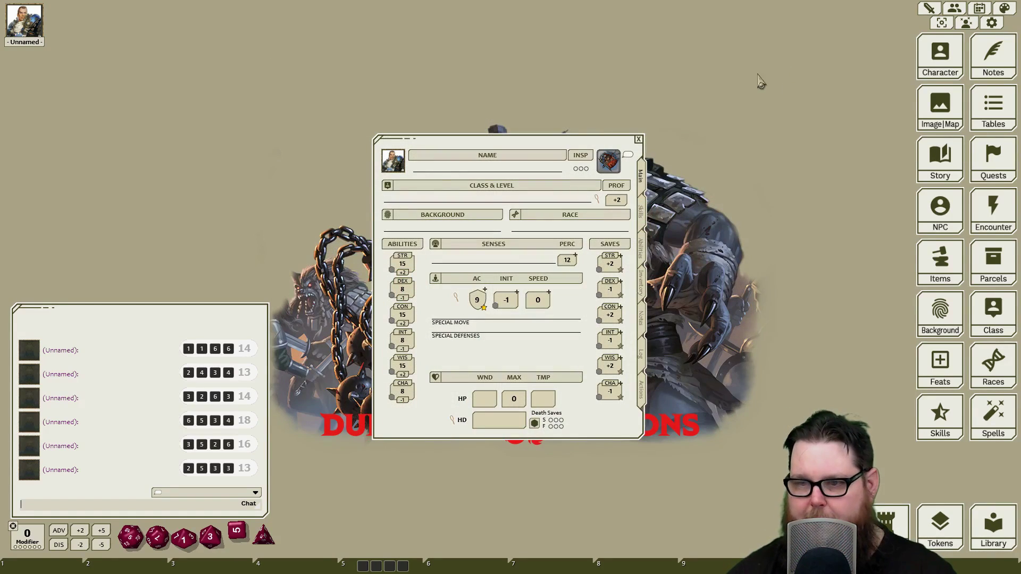
pyautogui.click(396, 165)
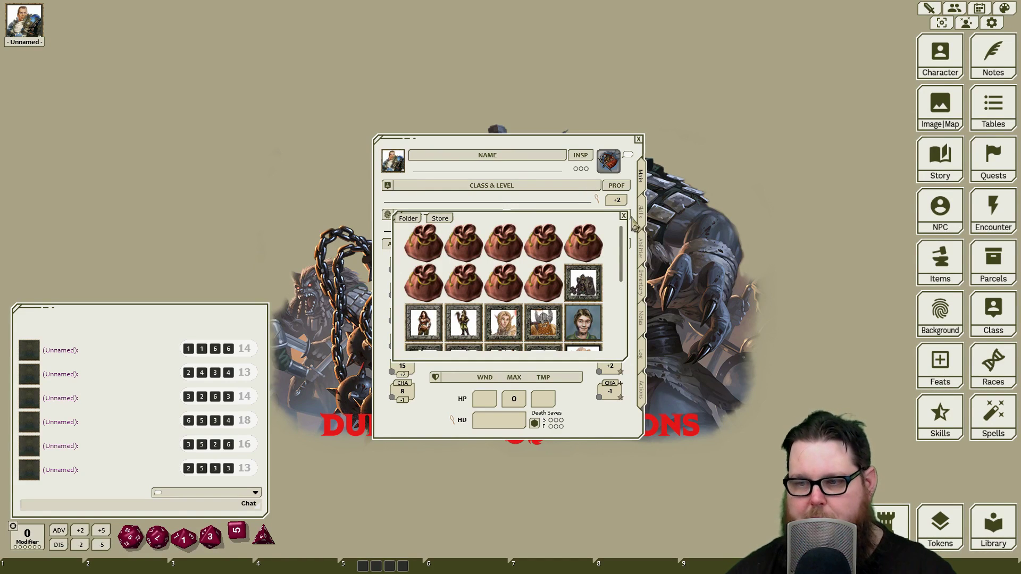
pyautogui.click(623, 216)
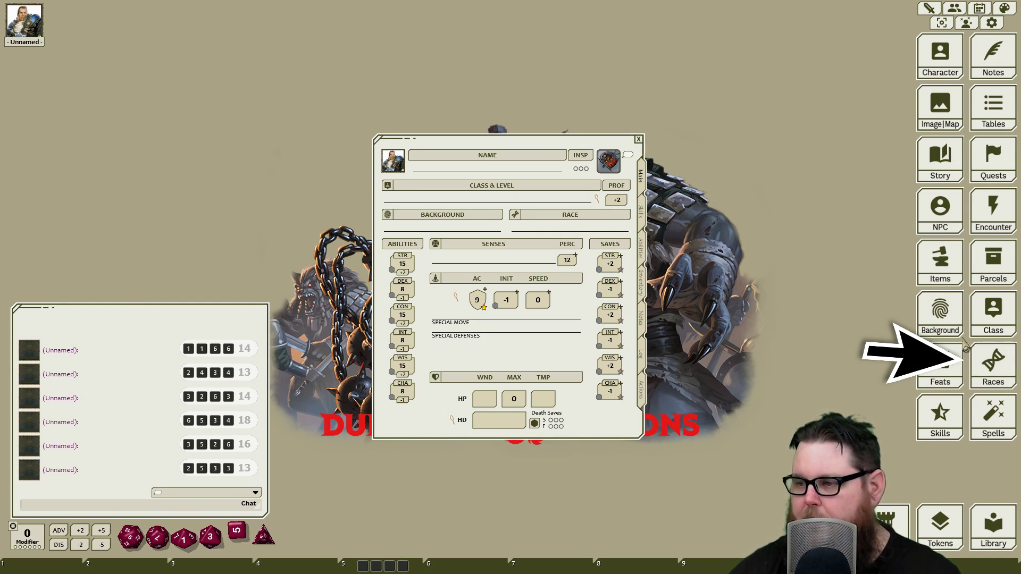
# - Find the DD PHB Deluxe Human entry among the races and add it as the character's race
pyautogui.click(990, 361)
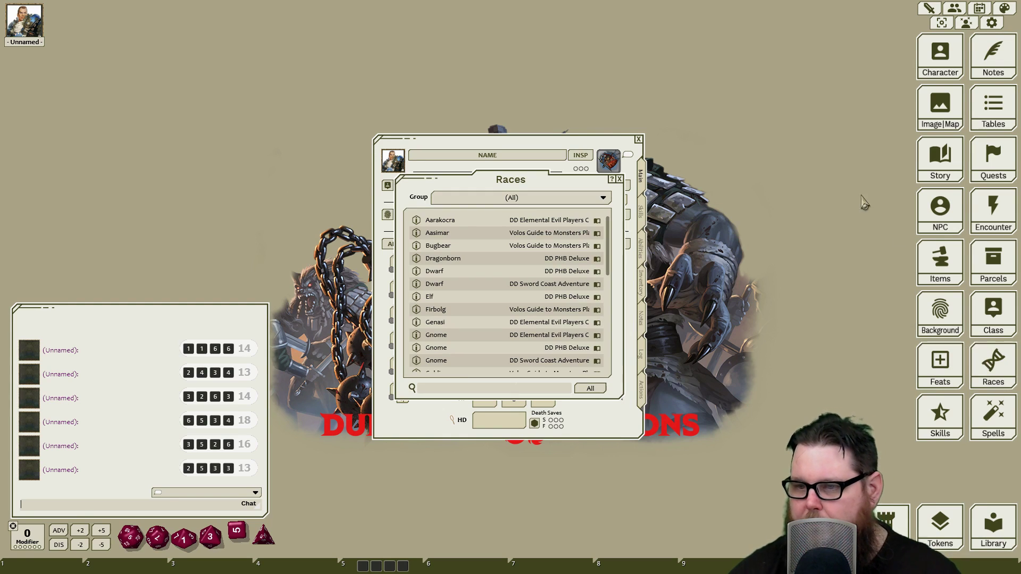
pyautogui.moveTo(502, 179); pyautogui.dragTo(771, 181)
pyautogui.scroll(-1, 754, 250)
pyautogui.scroll(1, 754, 256)
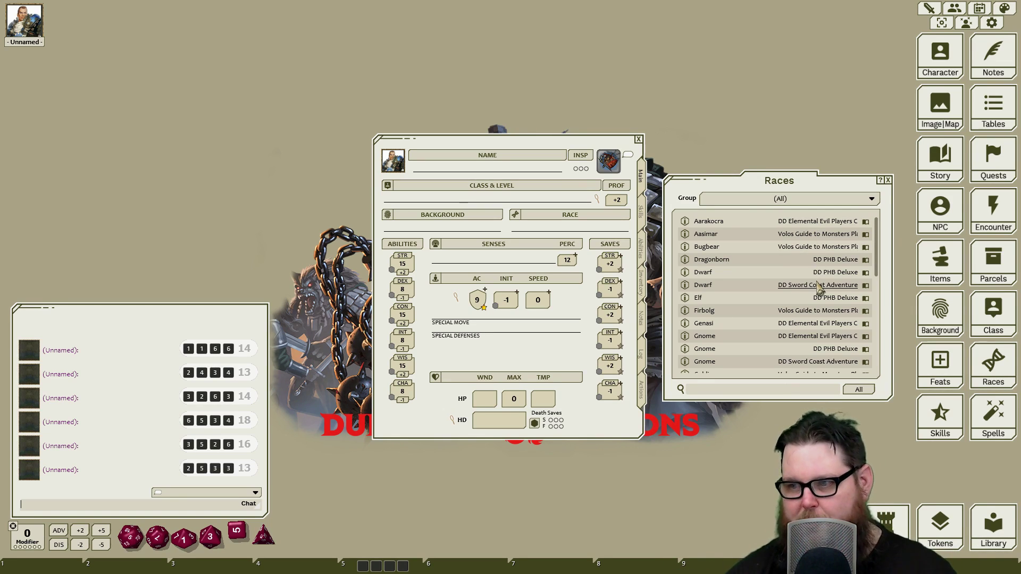
pyautogui.scroll(-3, 806, 269)
pyautogui.scroll(-4, 805, 268)
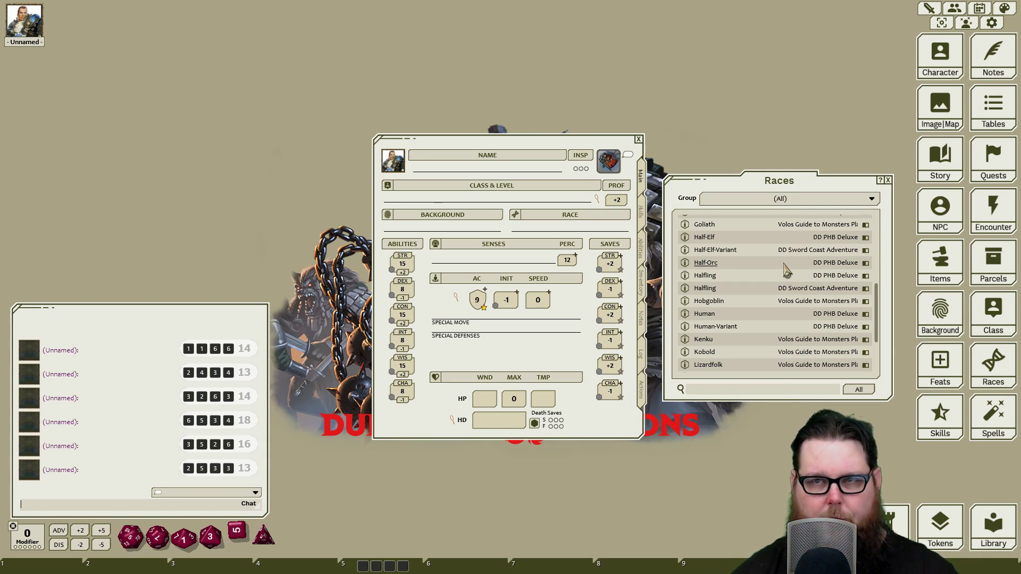
pyautogui.scroll(1, 765, 259)
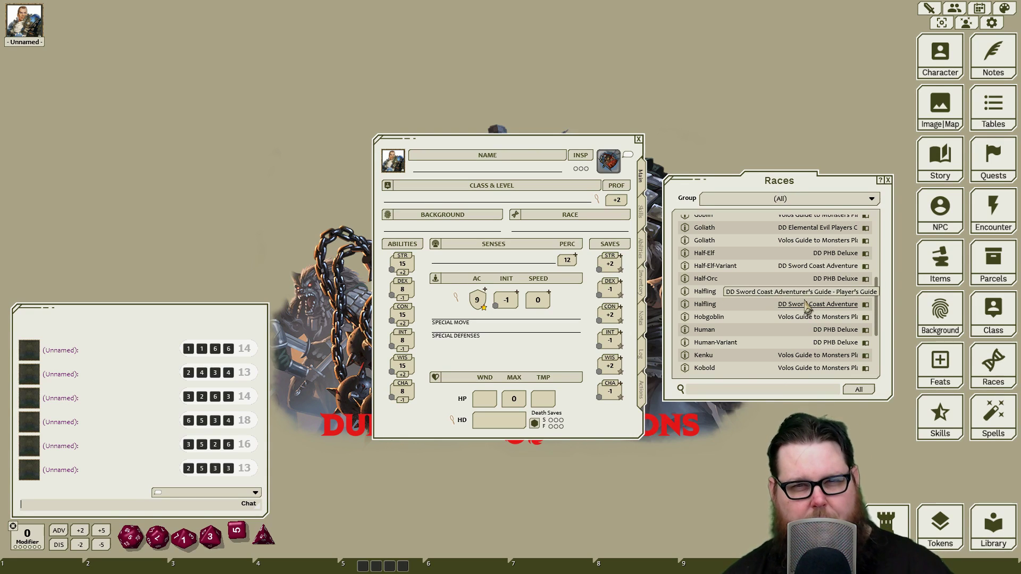
pyautogui.scroll(-1, 805, 306)
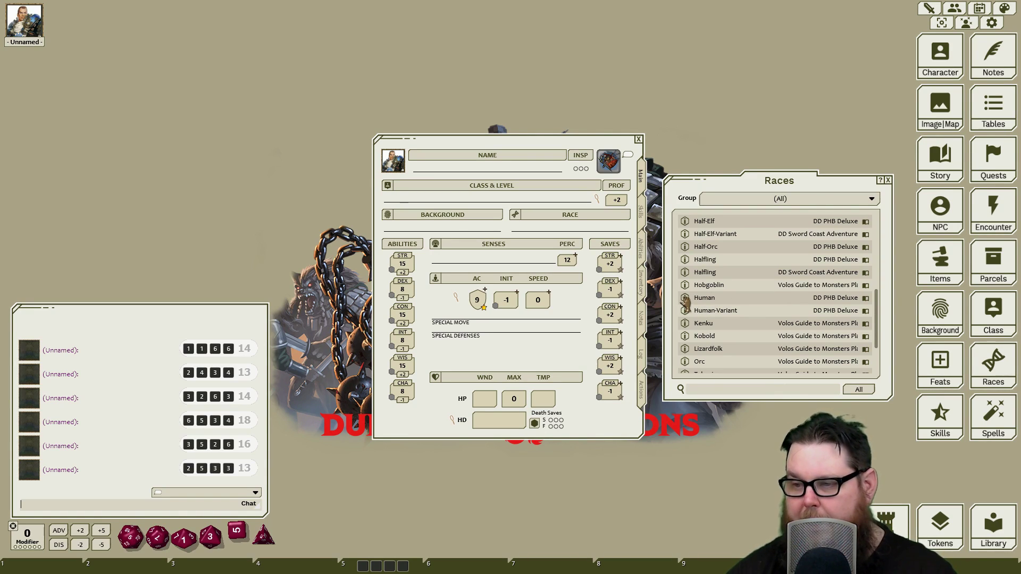
pyautogui.moveTo(686, 303); pyautogui.dragTo(558, 234)
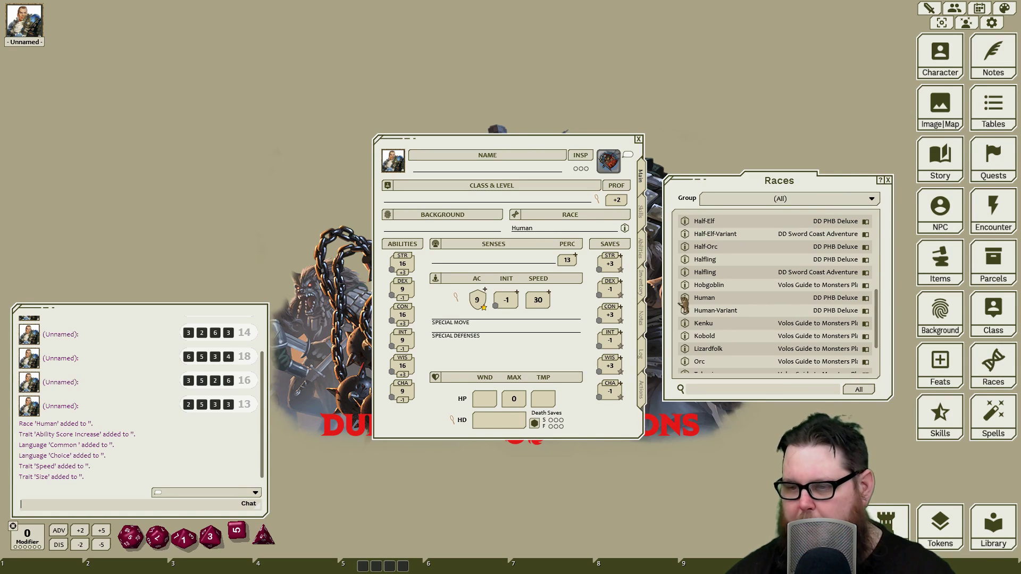
# - Open the Human race entry in an enlarged window beside the sheet and read through to its Human Traits
pyautogui.click(702, 298)
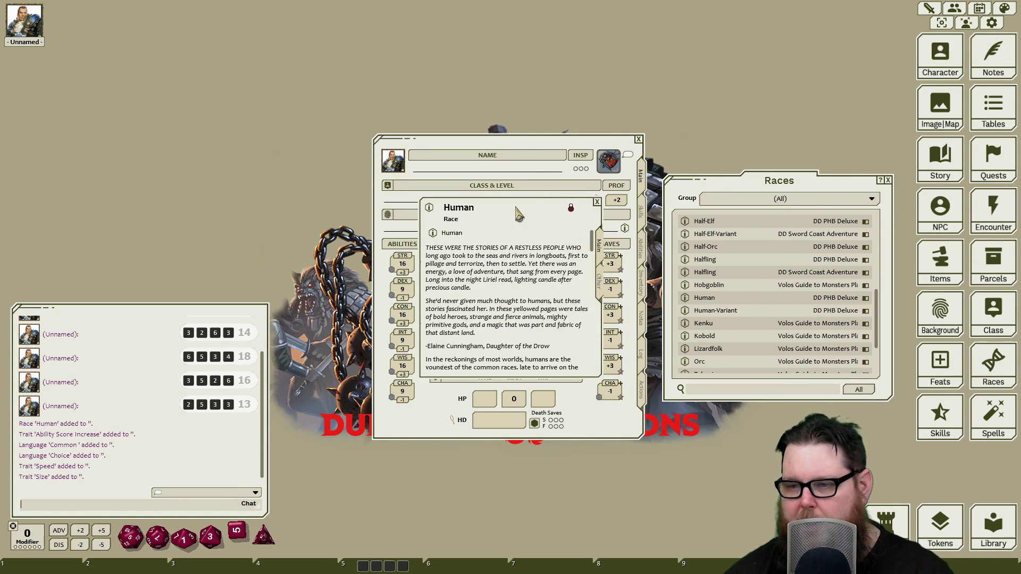
pyautogui.moveTo(529, 213); pyautogui.dragTo(734, 115)
pyautogui.moveTo(800, 269); pyautogui.dragTo(924, 417)
pyautogui.moveTo(757, 102); pyautogui.dragTo(792, 106)
pyautogui.scroll(-15, 796, 250)
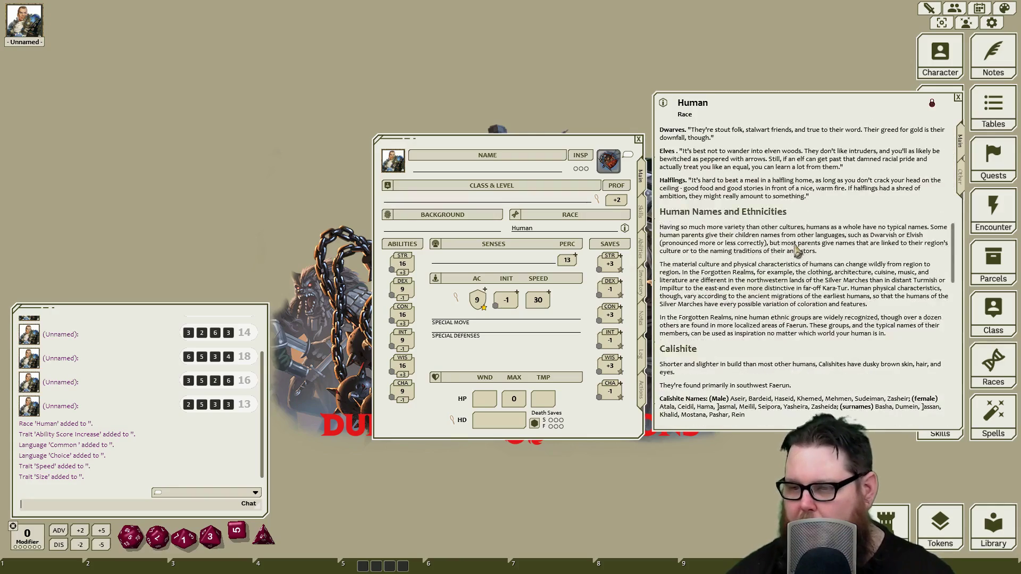
pyautogui.scroll(-10, 796, 249)
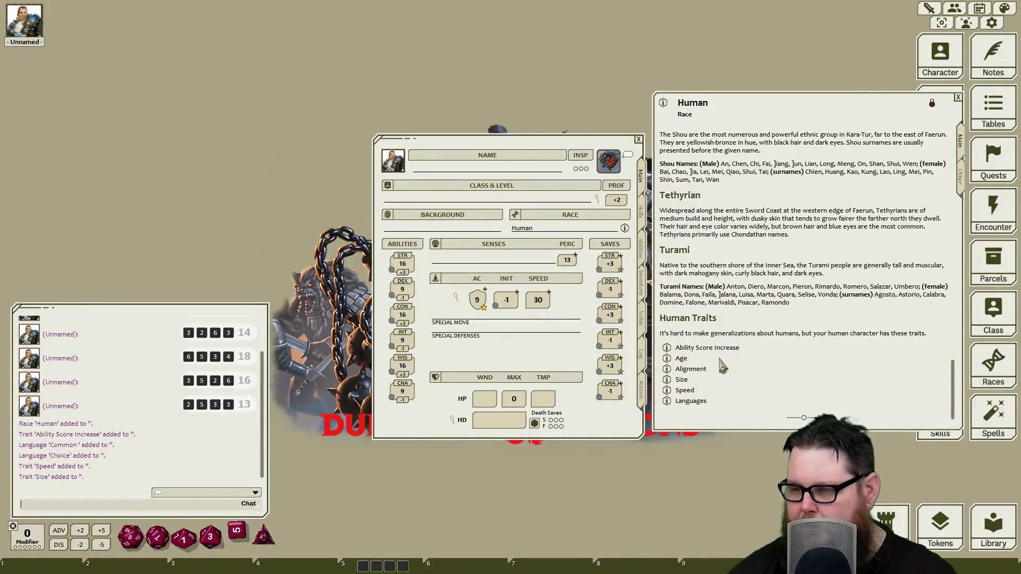
# - Read the Human race's Ability Score Increase trait, then close the trait and the race entry
pyautogui.click(668, 348)
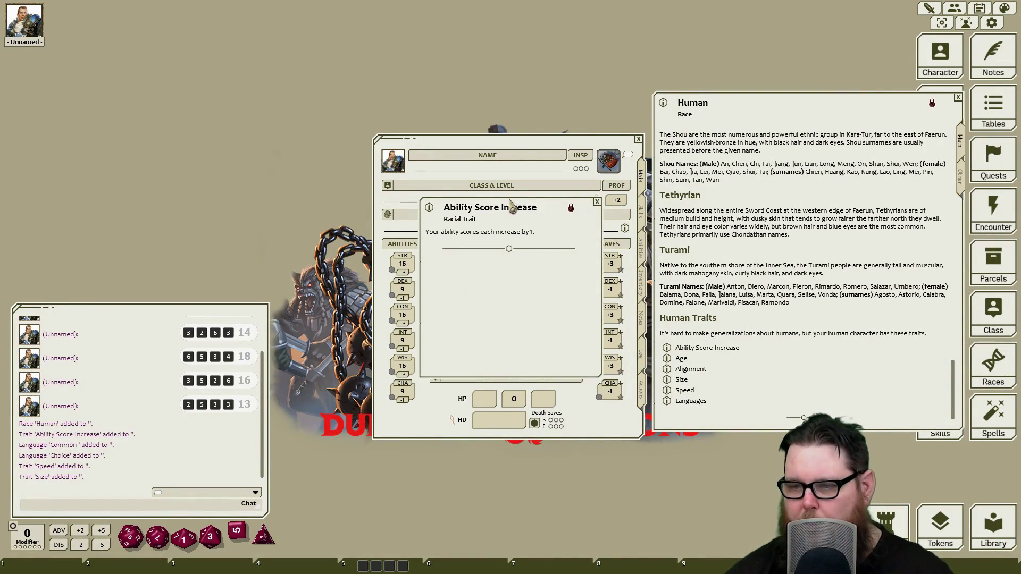
pyautogui.moveTo(531, 207); pyautogui.dragTo(767, 102)
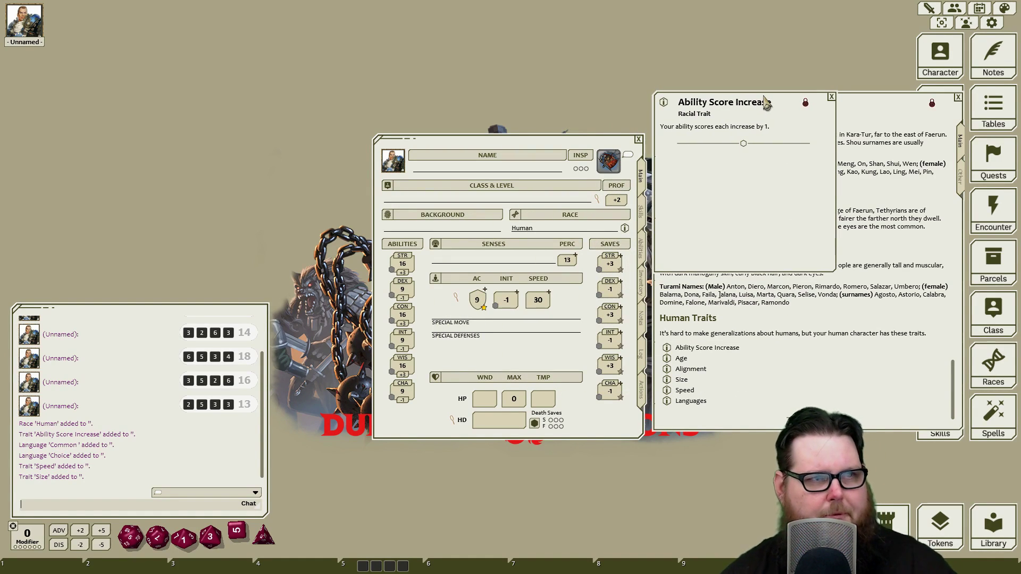
pyautogui.click(831, 96)
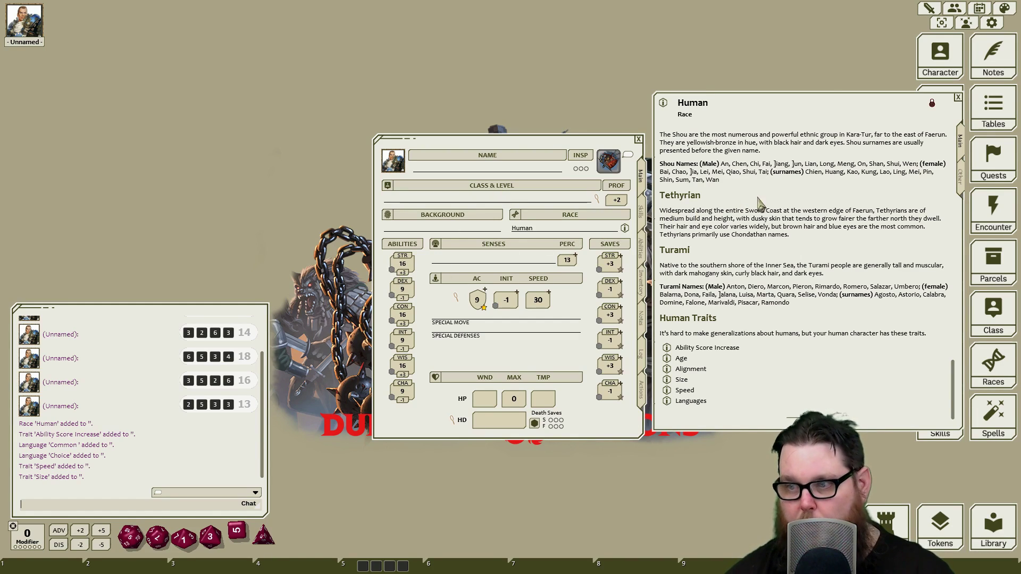
pyautogui.click(957, 97)
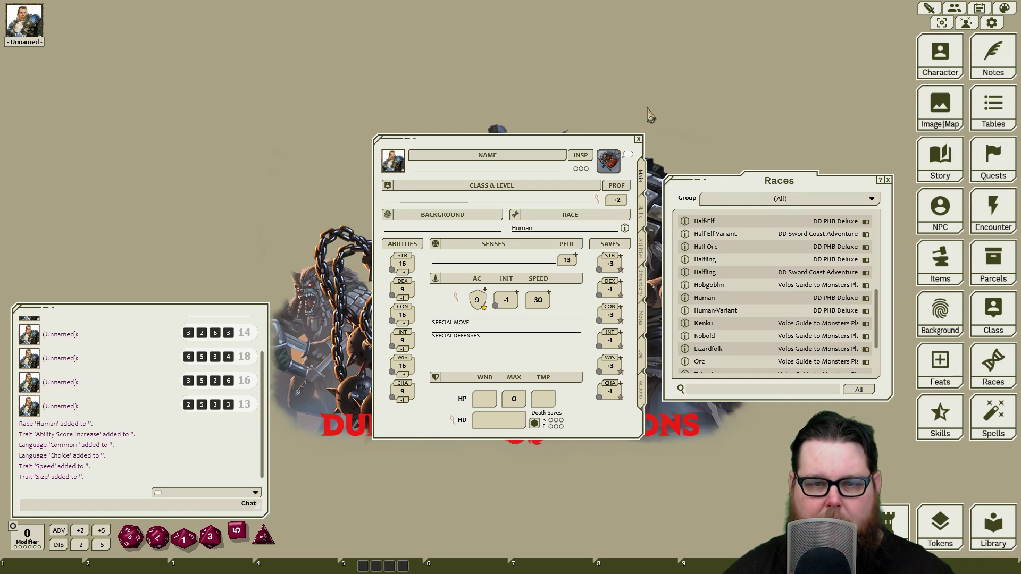
# - Close the races list and add the DD PHB Deluxe Cleric class to the character sheet from the classes list
pyautogui.click(887, 180)
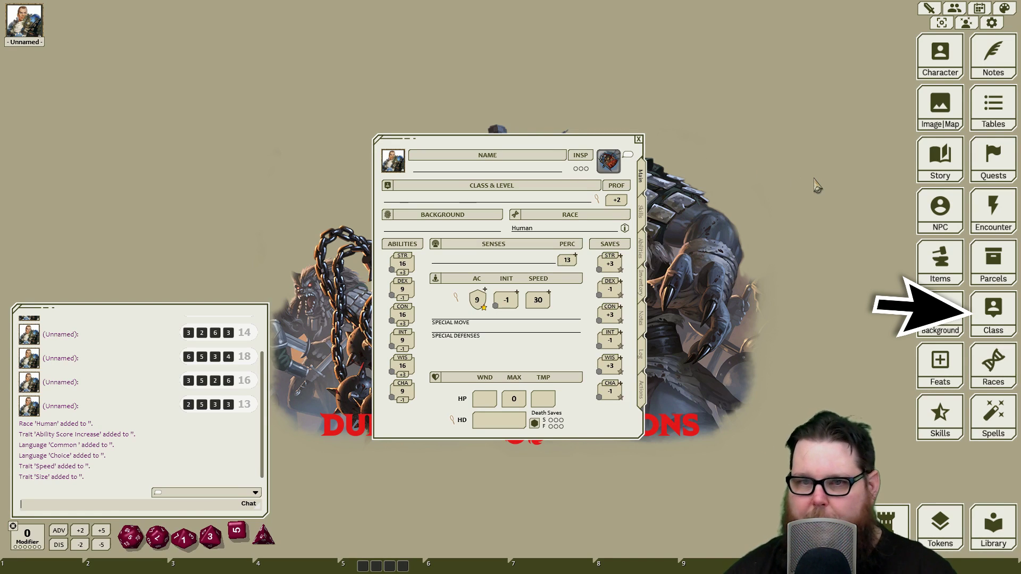
pyautogui.click(994, 319)
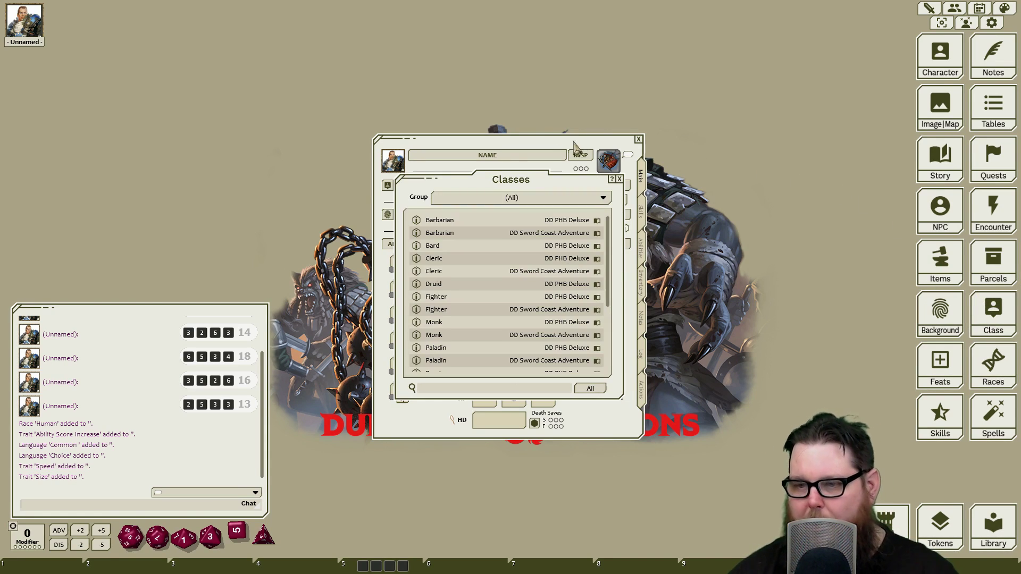
pyautogui.moveTo(501, 180); pyautogui.dragTo(825, 179)
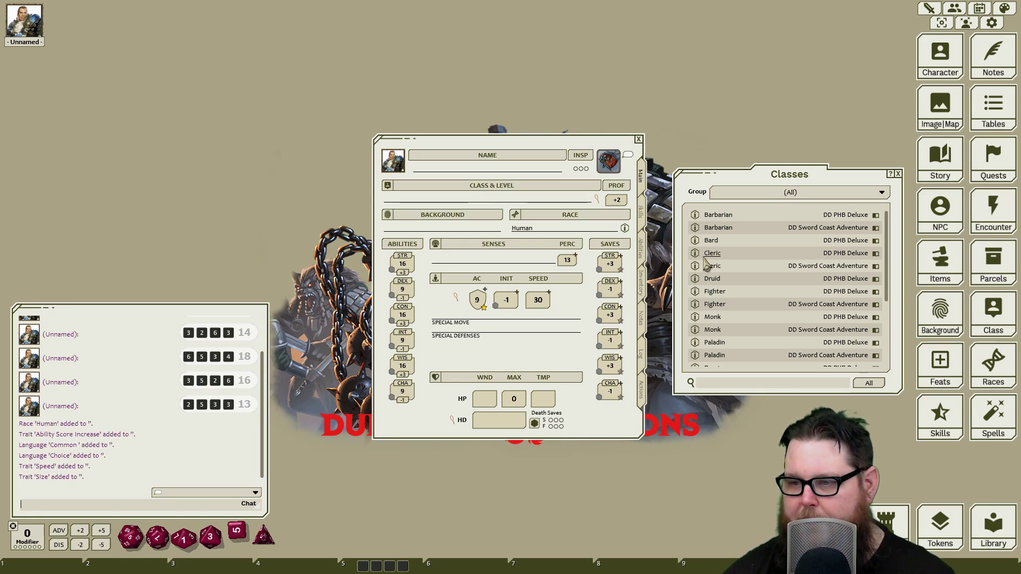
pyautogui.moveTo(698, 257); pyautogui.dragTo(510, 95)
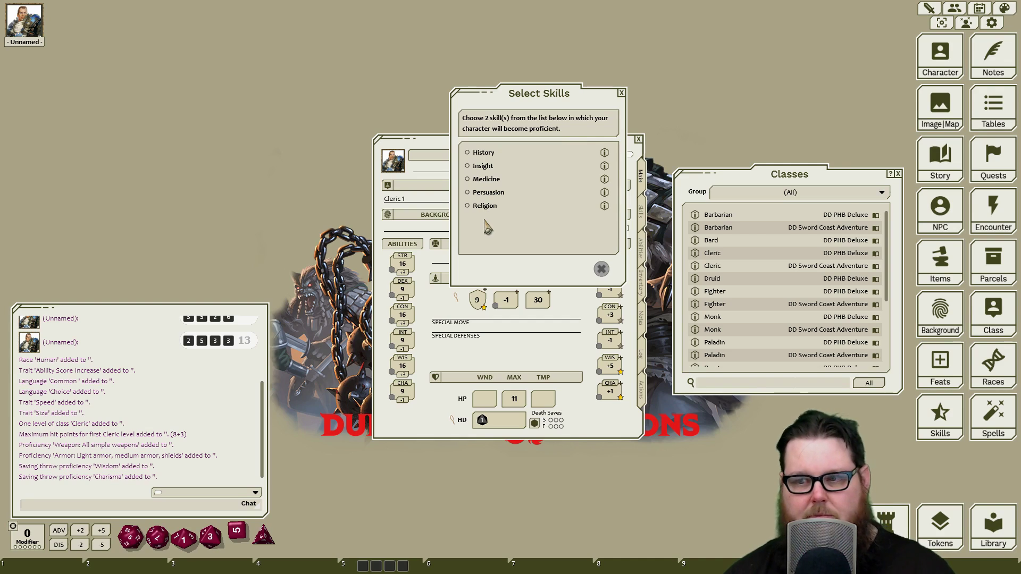
# - Choose Medicine and Religion as the Cleric's skill proficiencies and Life Domain as the Divine Domain
pyautogui.click(469, 180)
pyautogui.click(470, 207)
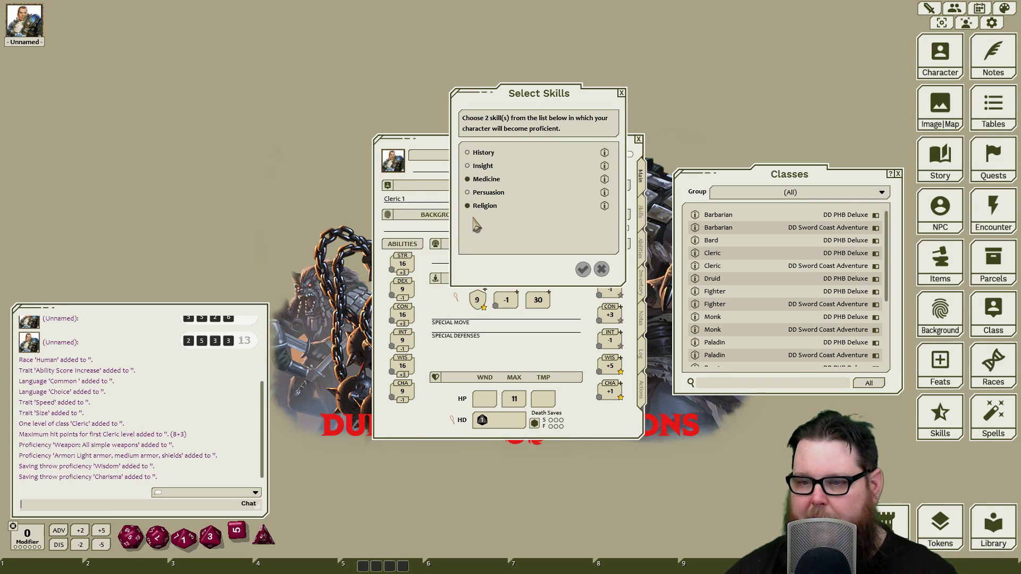
pyautogui.click(583, 270)
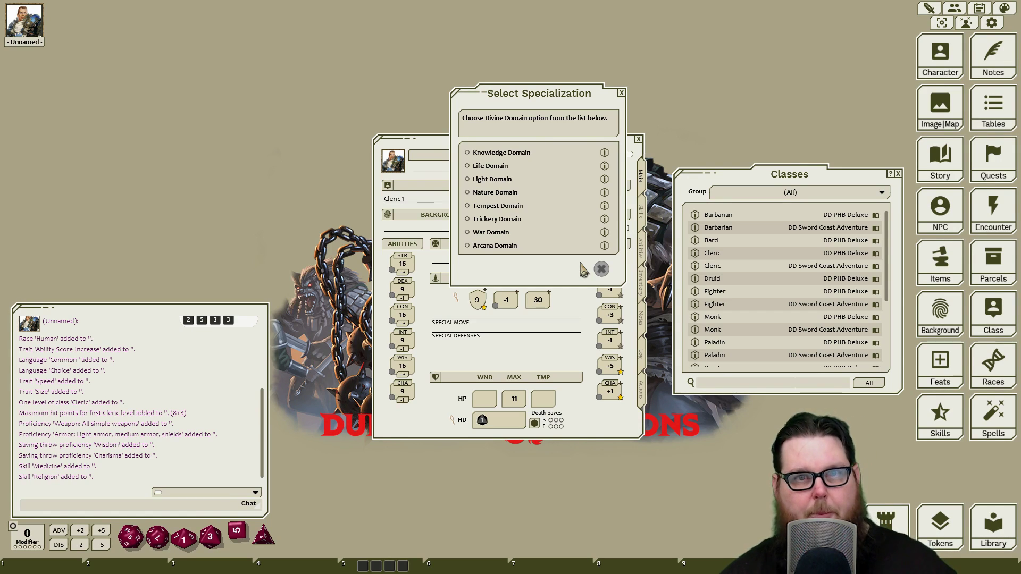
pyautogui.moveTo(499, 94)
pyautogui.mouseDown()
pyautogui.moveTo(494, 117)
pyautogui.moveTo(494, 104)
pyautogui.mouseUp()
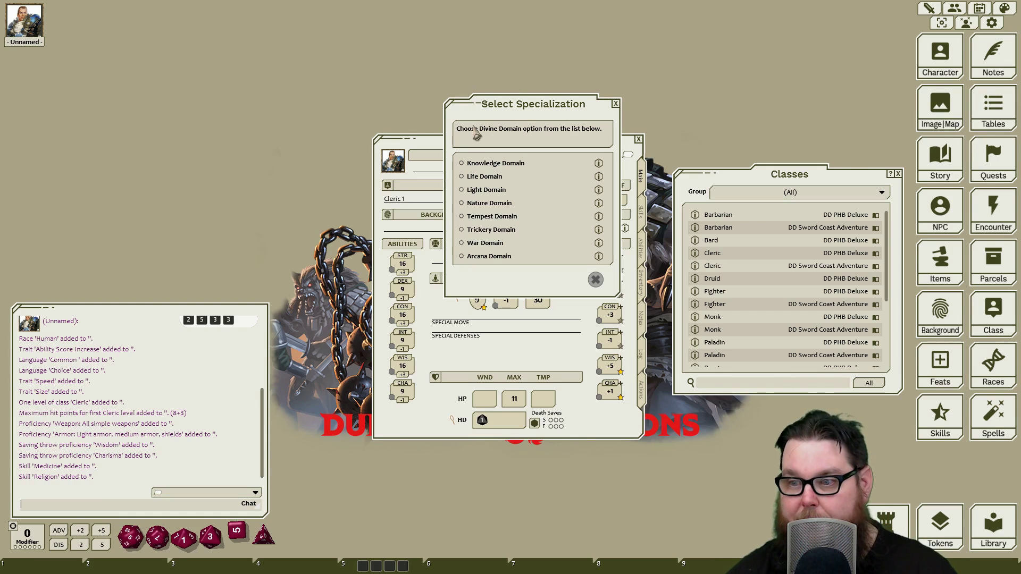
pyautogui.click(462, 177)
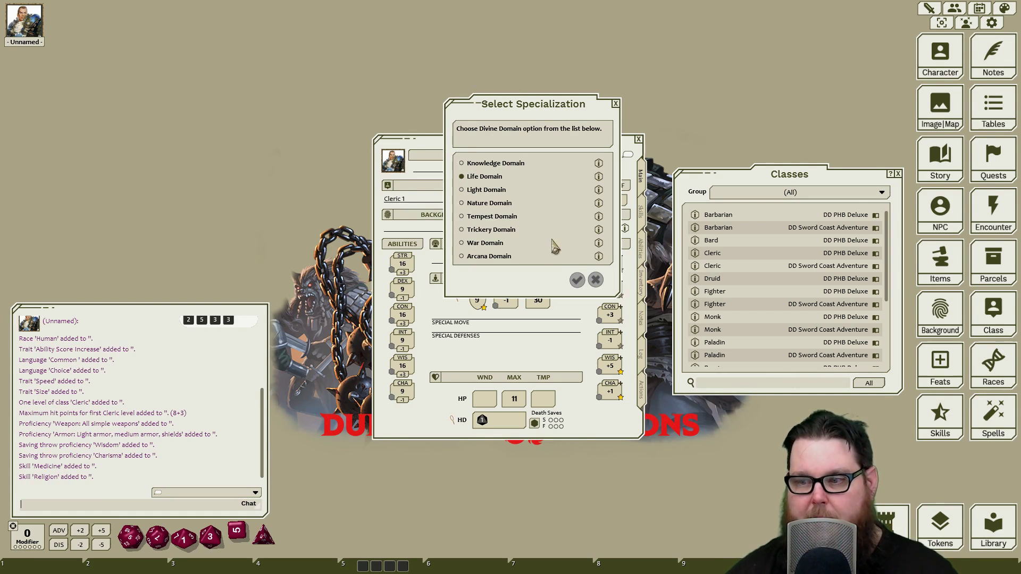
pyautogui.click(578, 281)
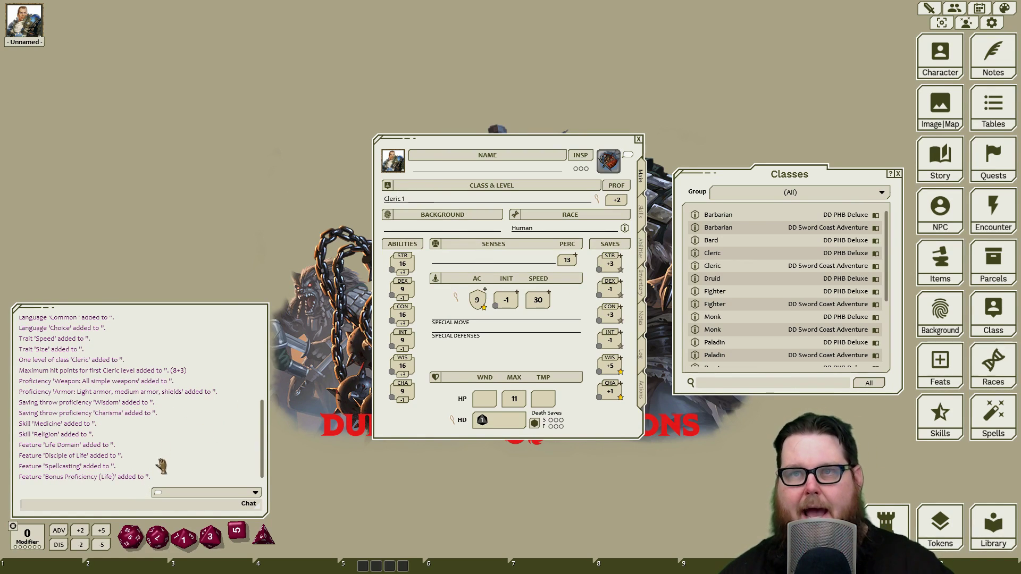
# - Review the class additions in the chat log and check the character's skills, features, proficiencies and languages on the sheet
pyautogui.scroll(3, 165, 457)
pyautogui.scroll(-1, 167, 458)
pyautogui.scroll(-1, 168, 460)
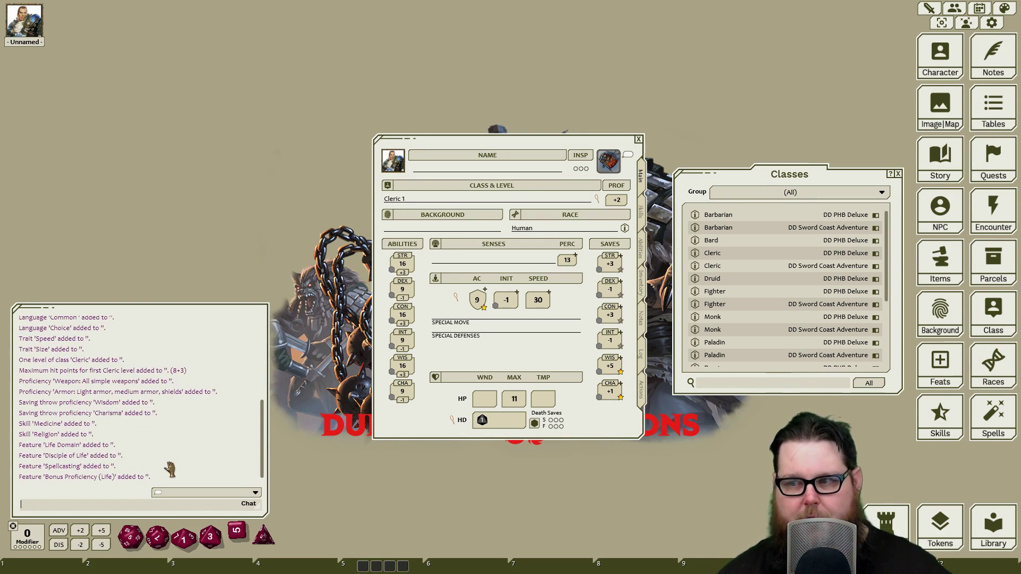
pyautogui.click(641, 218)
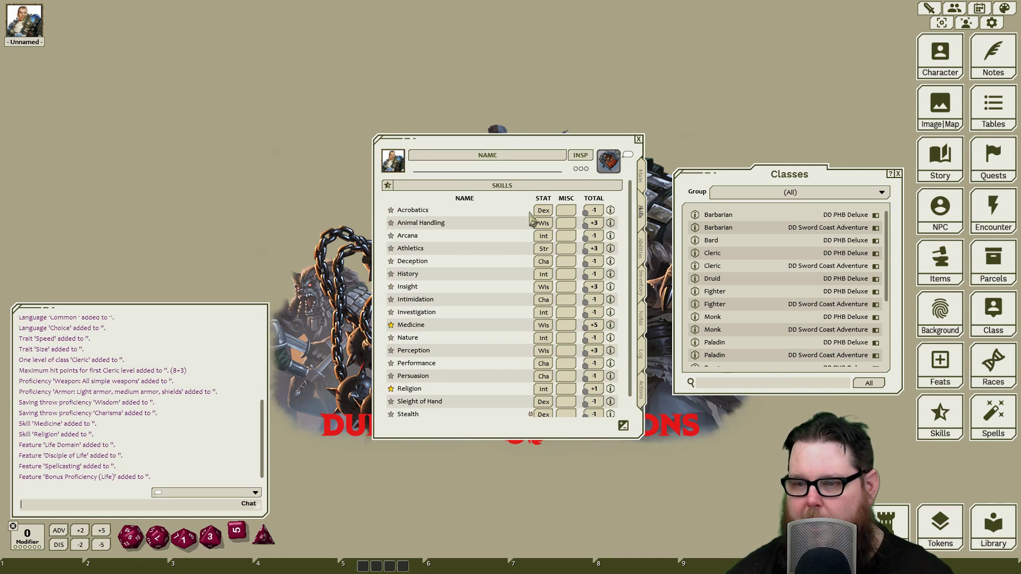
pyautogui.scroll(-1, 499, 228)
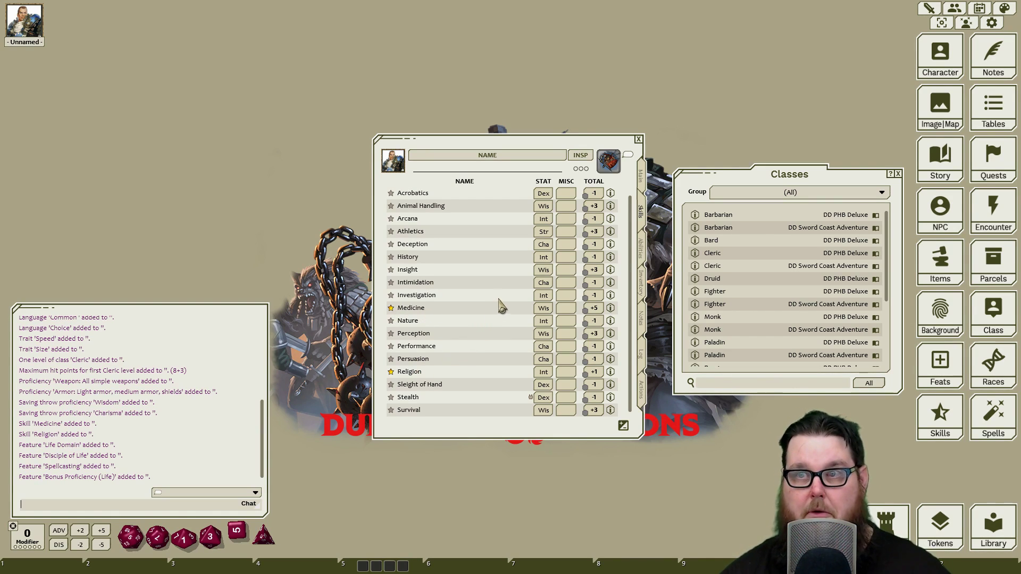
pyautogui.click(641, 247)
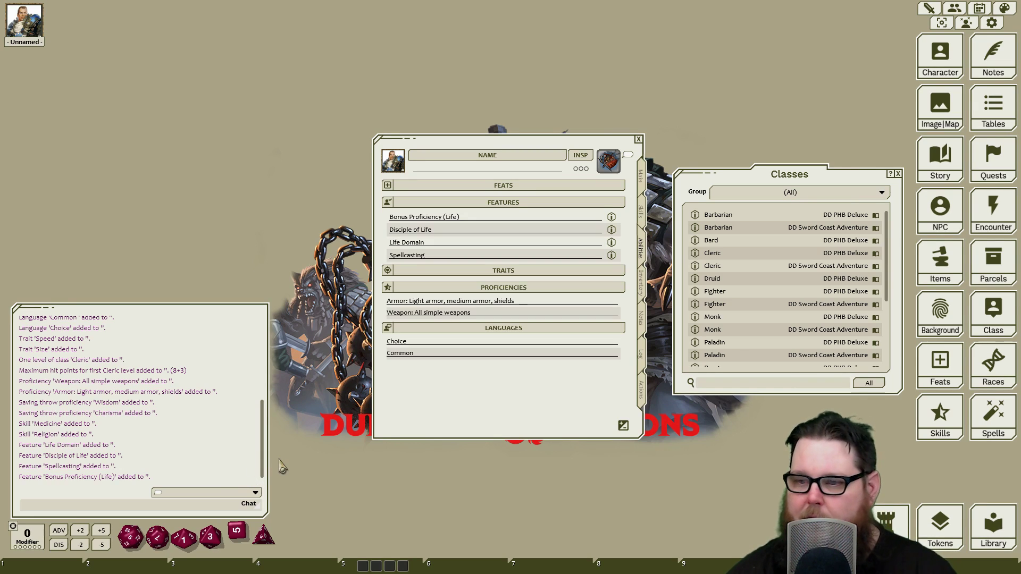
# - Replace the classes list with the backgrounds list and add the DD PHB Deluxe Acolyte background to the character's main page
pyautogui.click(643, 181)
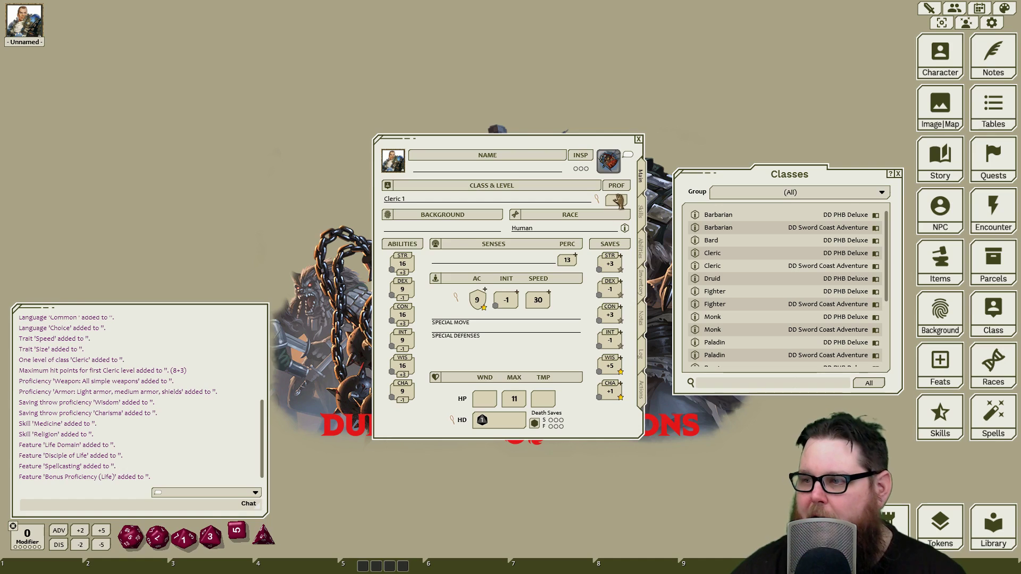
pyautogui.click(897, 174)
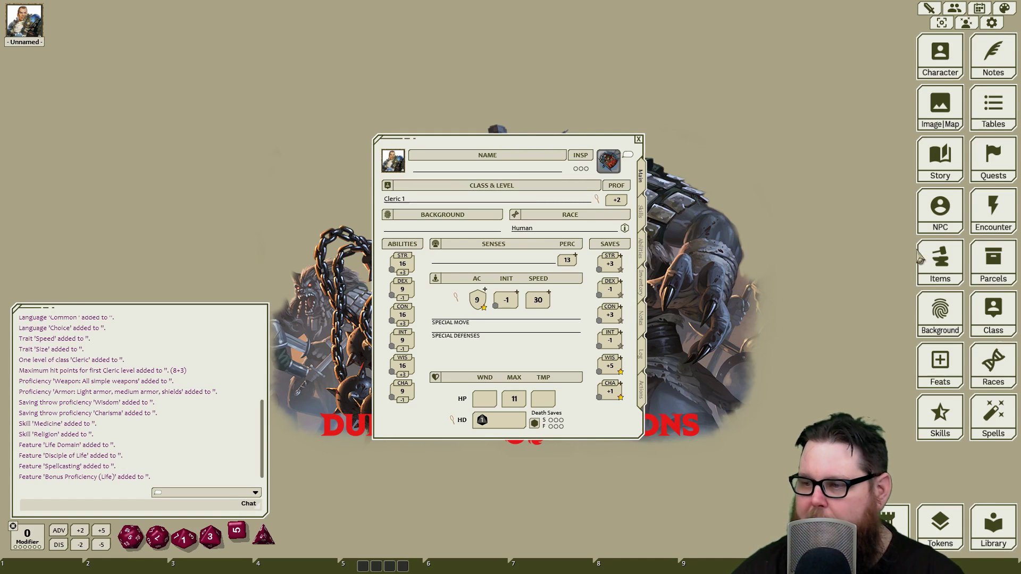
pyautogui.click(941, 315)
pyautogui.moveTo(480, 183); pyautogui.dragTo(745, 181)
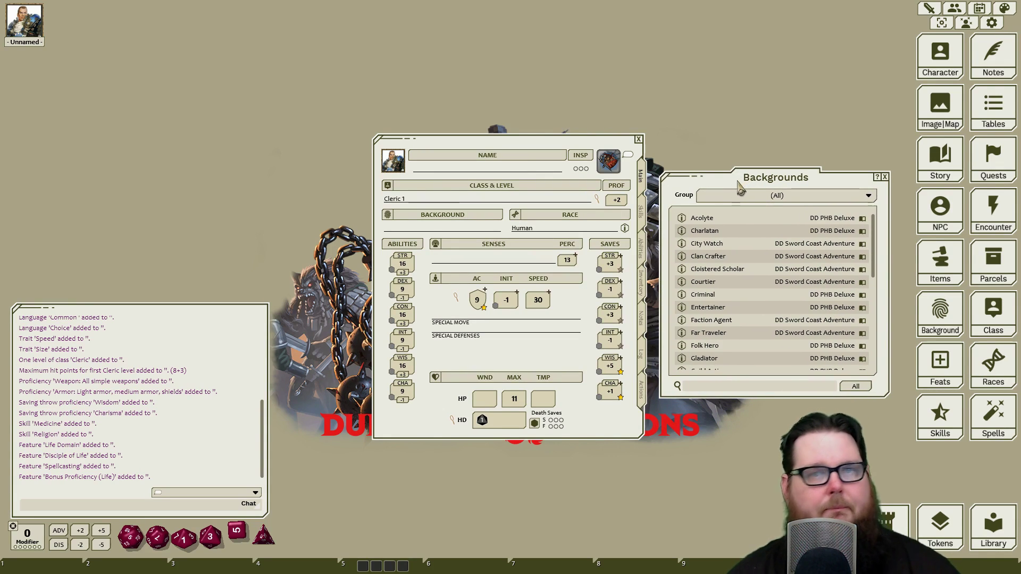
pyautogui.moveTo(681, 219); pyautogui.dragTo(458, 232)
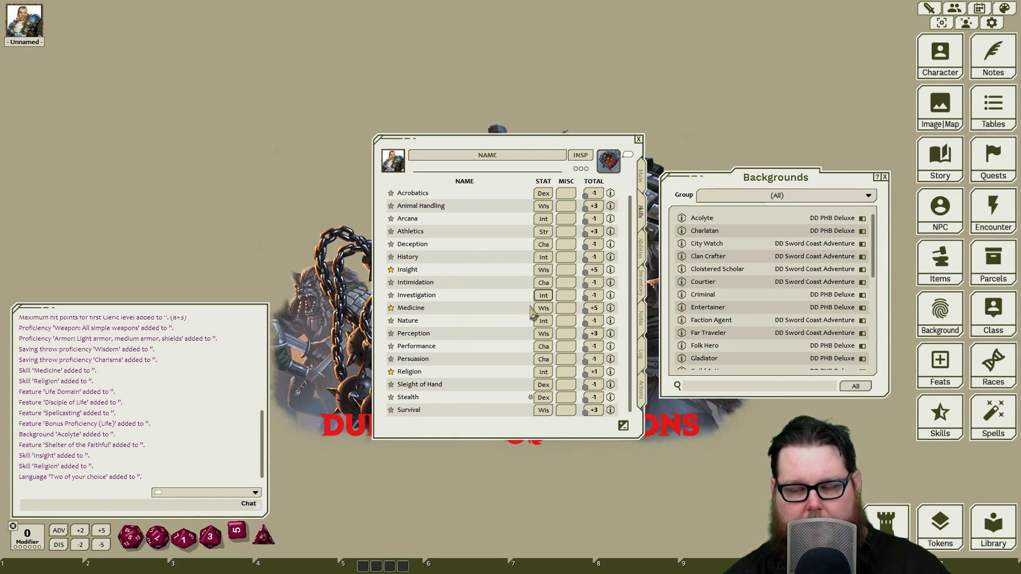
# - Toggle the Religion skill's proficiency off and back on, and mark History as a proficient skill
pyautogui.click(392, 373)
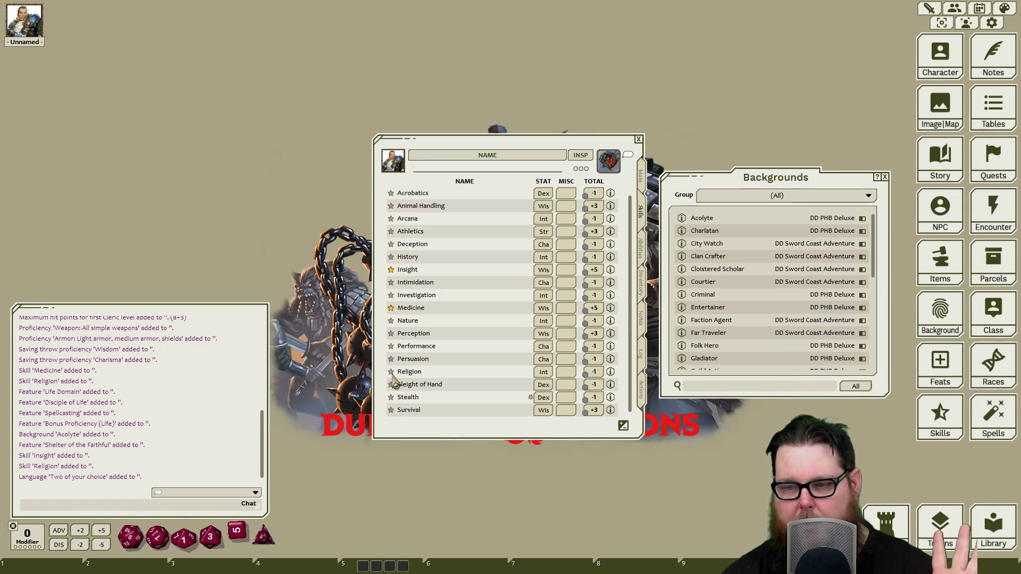
pyautogui.click(393, 373)
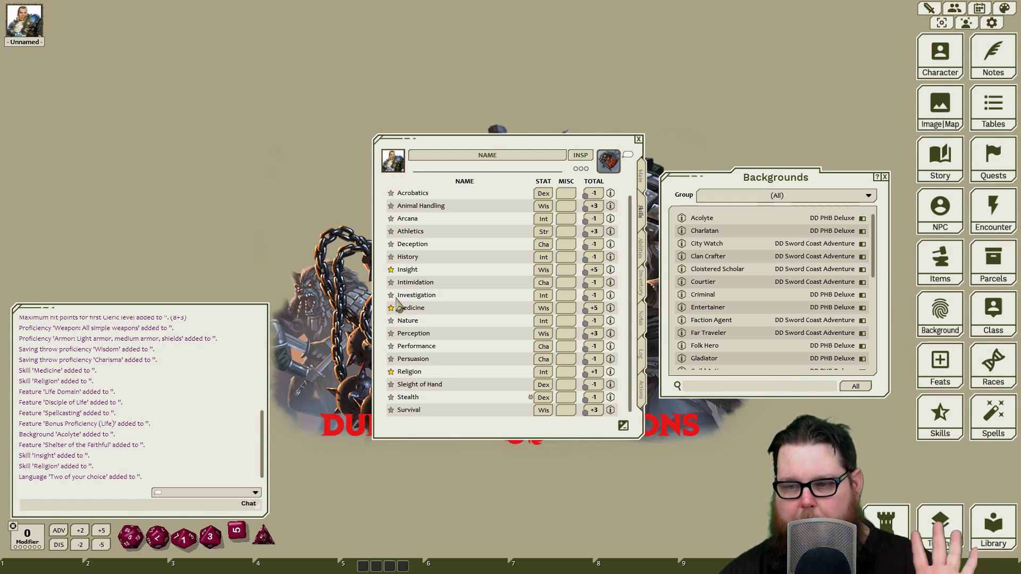
pyautogui.click(391, 257)
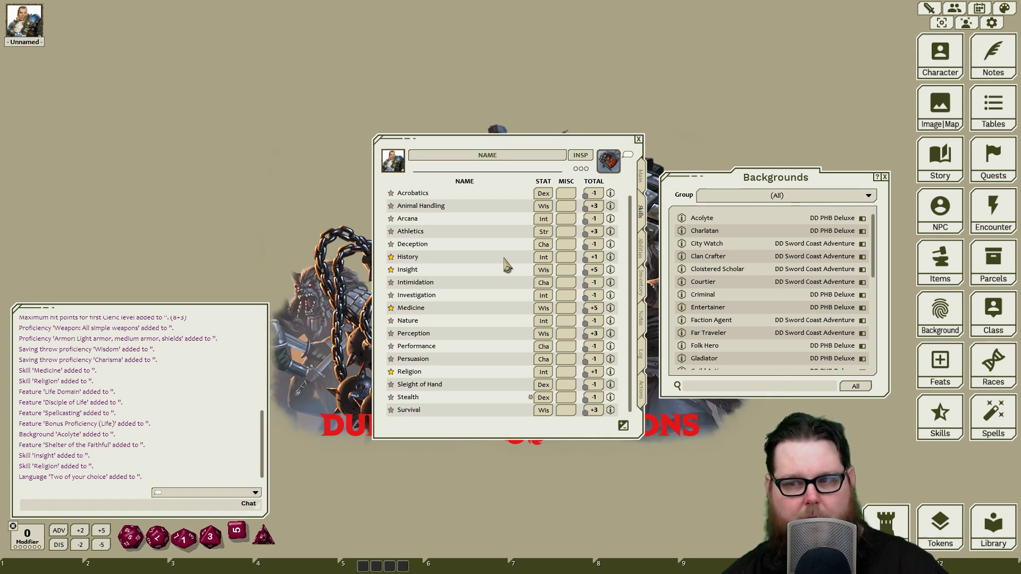
# - Cycle the Athletics skill through its double and half proficiency bonus settings and back to no proficiency
pyautogui.click(391, 233)
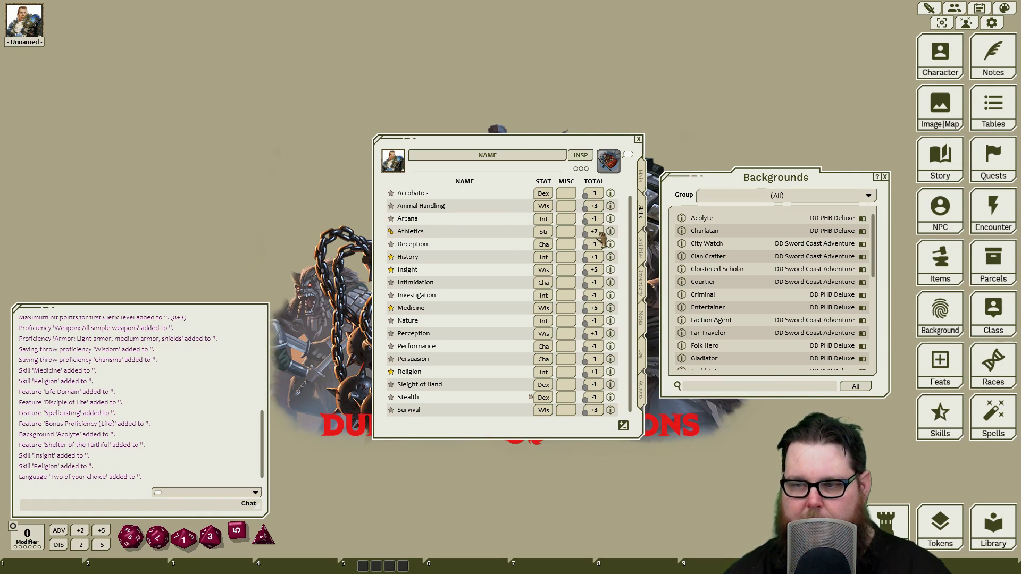
pyautogui.click(390, 231)
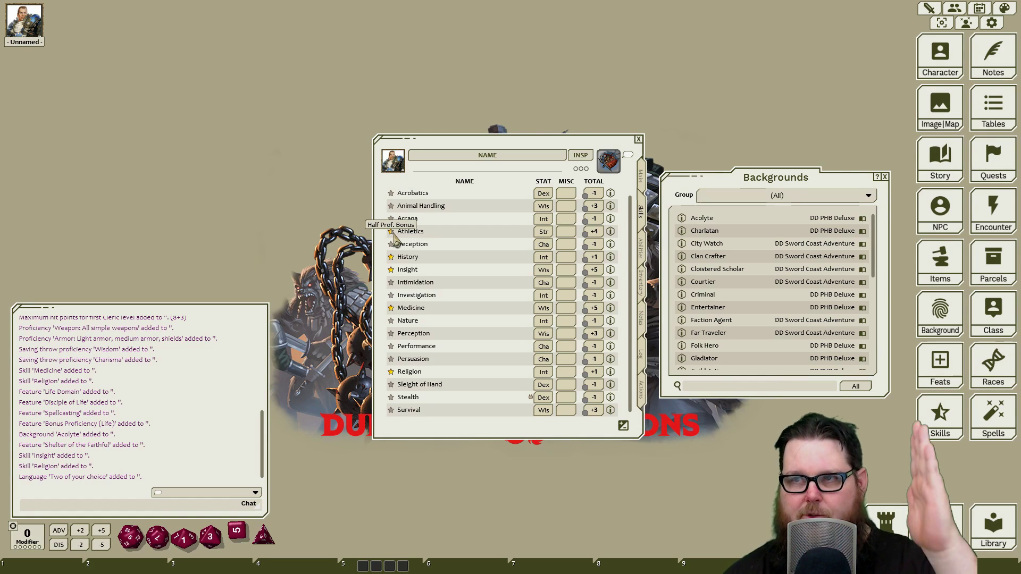
pyautogui.click(392, 233)
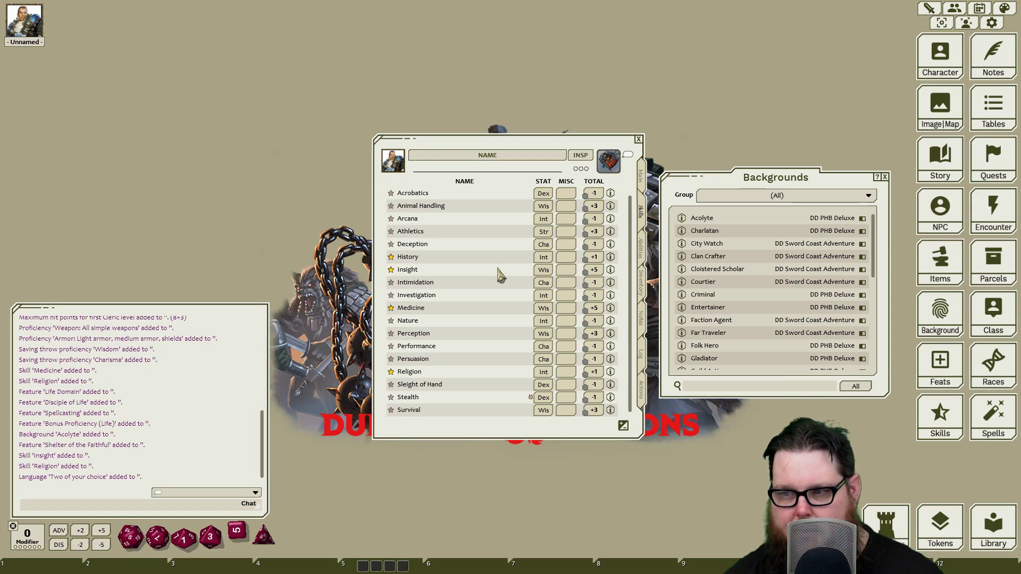
# - Roll an Acrobatics skill check from the sheet into the chat
pyautogui.moveTo(588, 199); pyautogui.dragTo(141, 468)
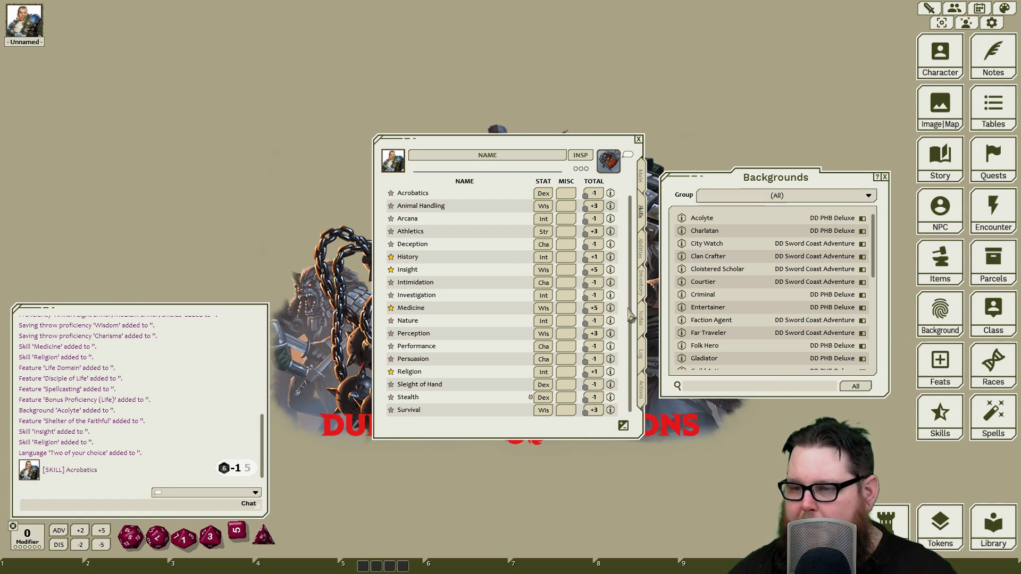
# - Show the character's notes page and open the Acolyte background entry enlarged beside it, down to the Suggested Characteristics tables
pyautogui.click(642, 319)
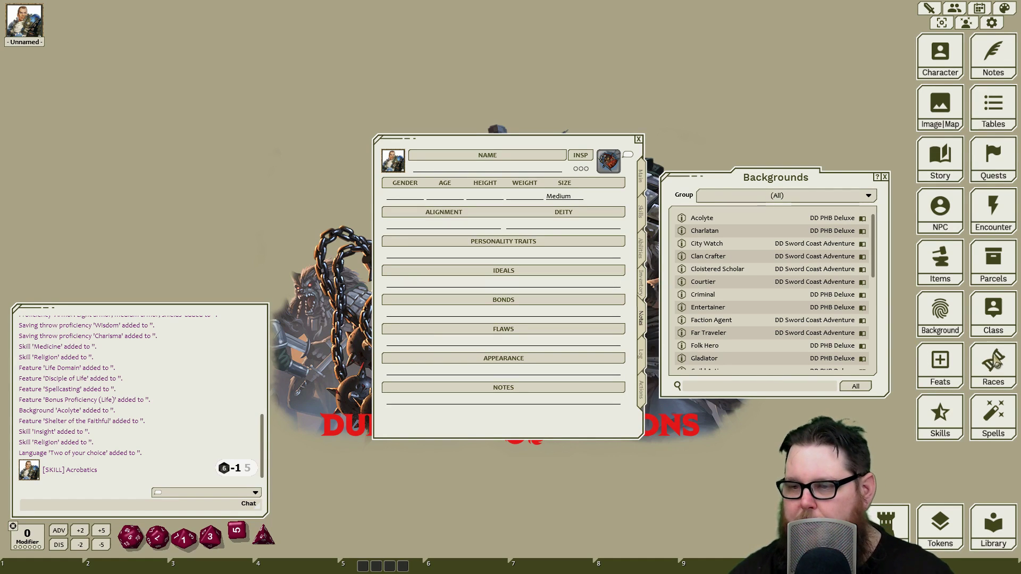
pyautogui.click(681, 219)
pyautogui.moveTo(515, 206); pyautogui.dragTo(749, 177)
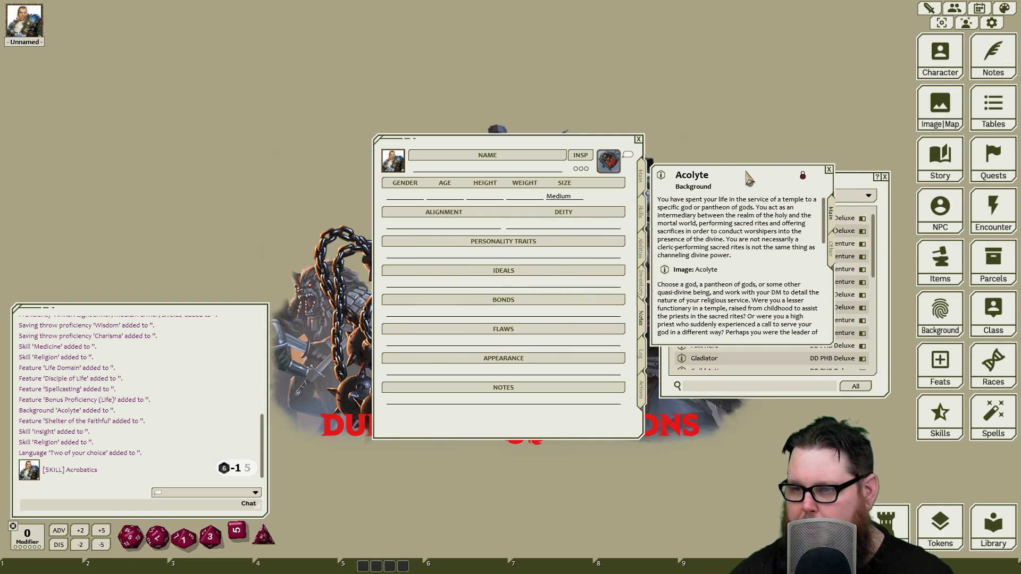
pyautogui.moveTo(850, 364); pyautogui.dragTo(914, 462)
pyautogui.scroll(-3, 793, 364)
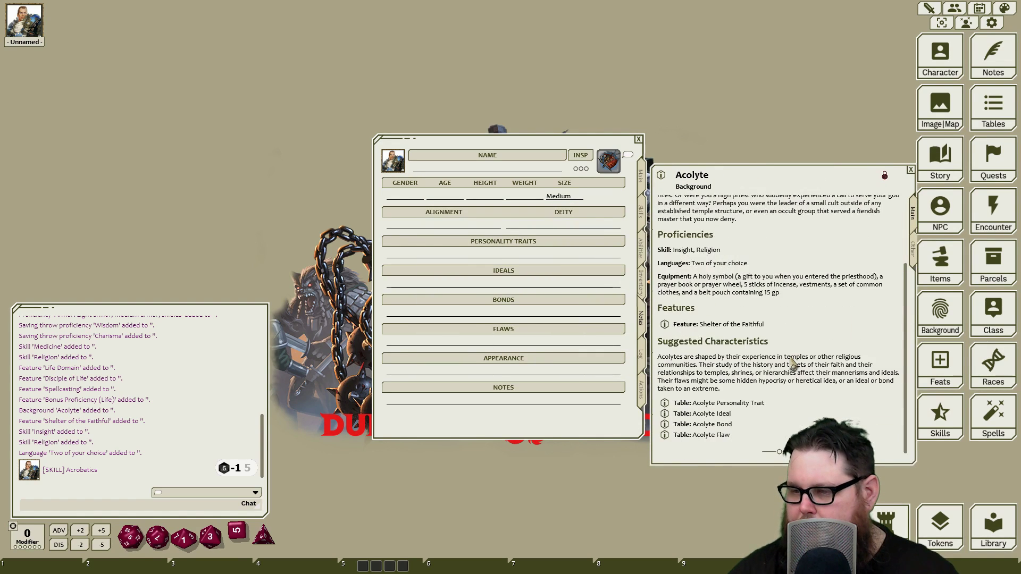
# - Open the Acolyte Personality Trait table enlarged and copy entry 1, about idolizing a particular hero of the faith, into Personality Traits
pyautogui.click(664, 404)
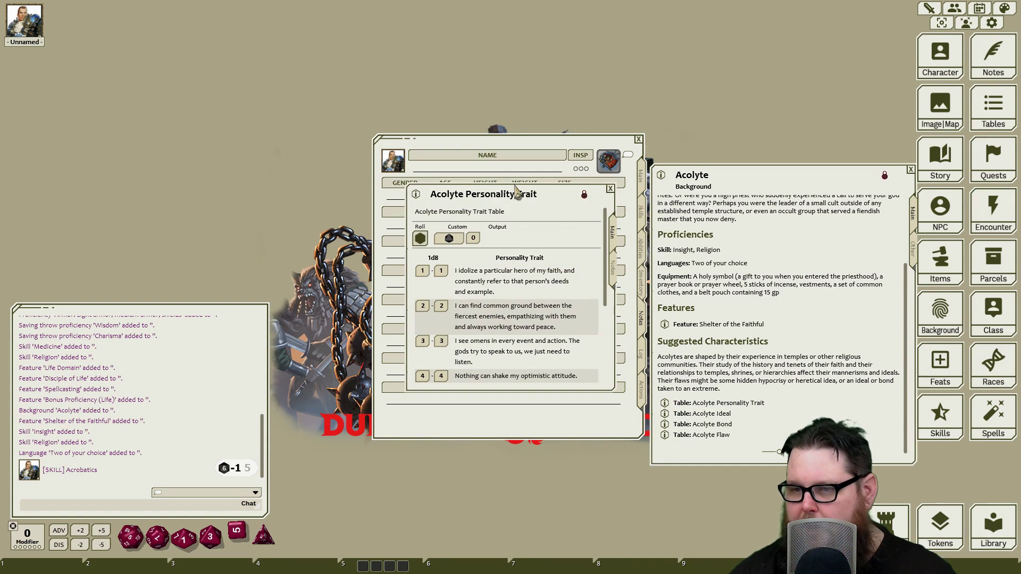
pyautogui.moveTo(518, 194); pyautogui.dragTo(777, 201)
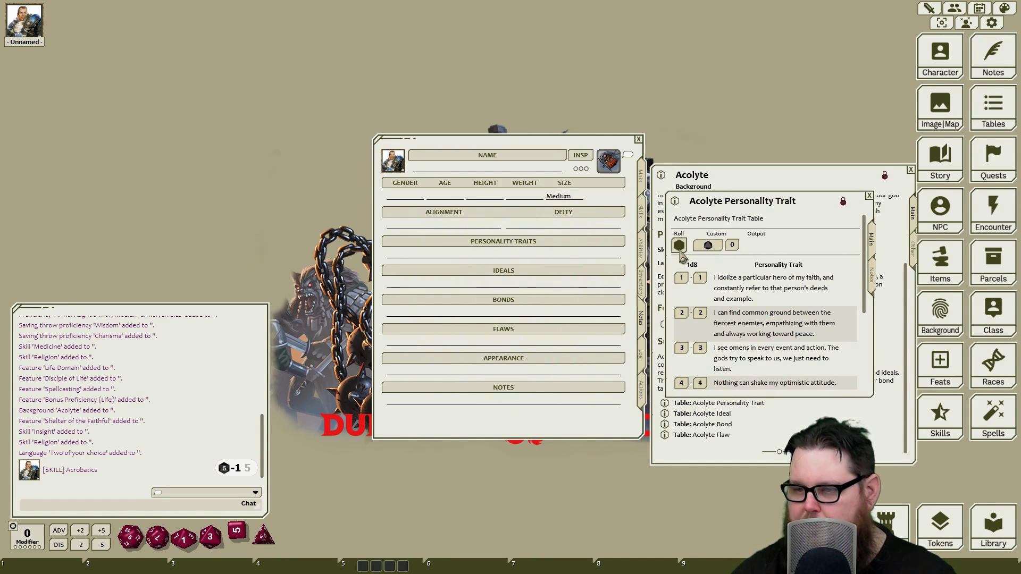
pyautogui.scroll(-2, 751, 301)
pyautogui.scroll(-2, 754, 300)
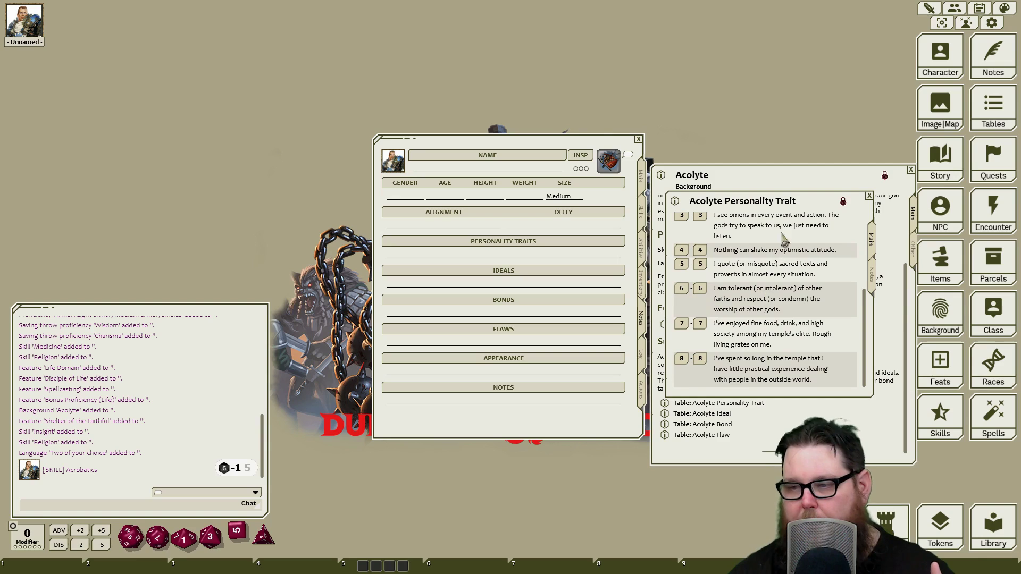
pyautogui.moveTo(869, 394); pyautogui.dragTo(954, 480)
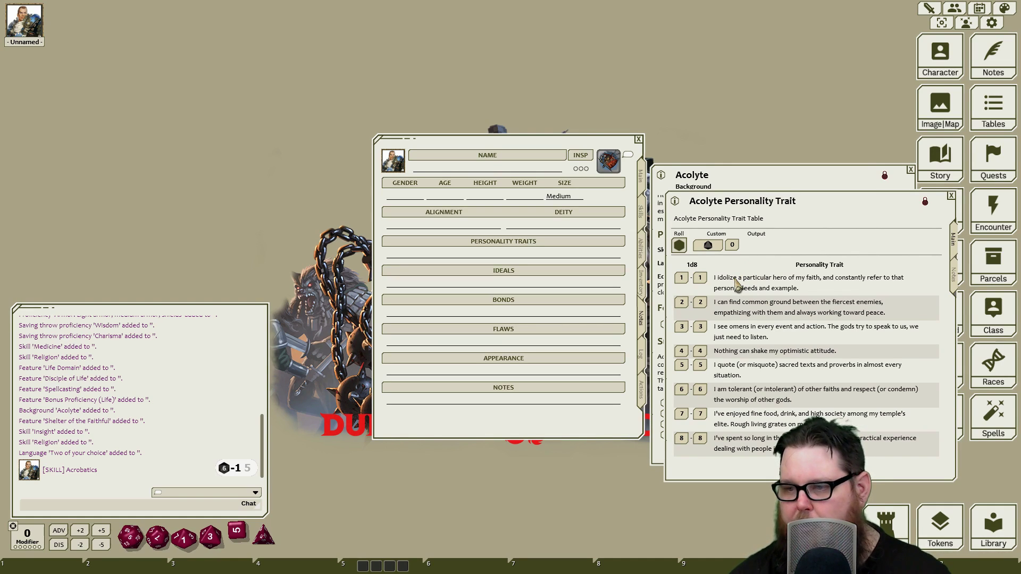
pyautogui.moveTo(761, 285); pyautogui.dragTo(484, 263)
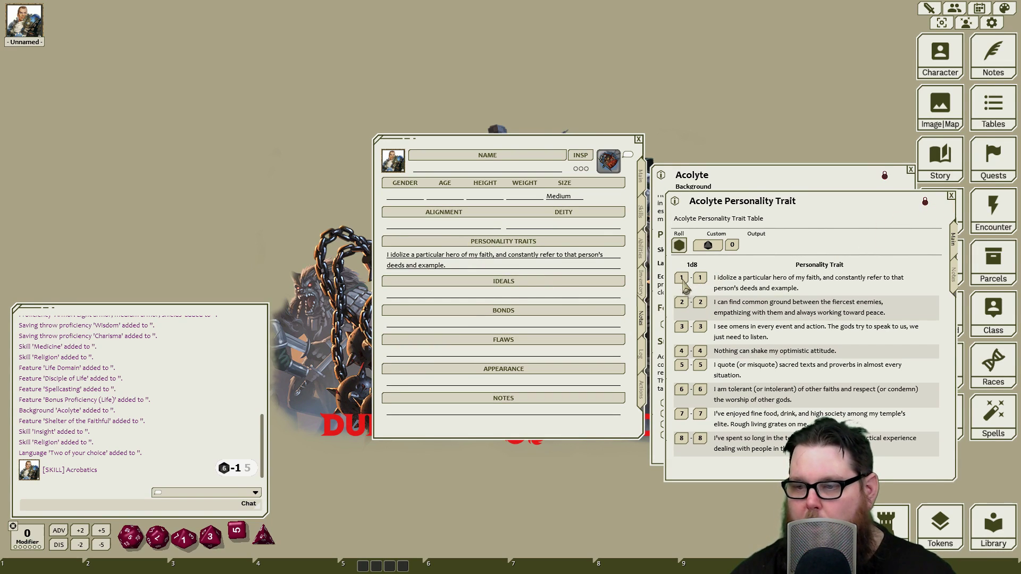
# - Make a random roll on the Acolyte Personality Trait table and close the table
pyautogui.click(679, 246)
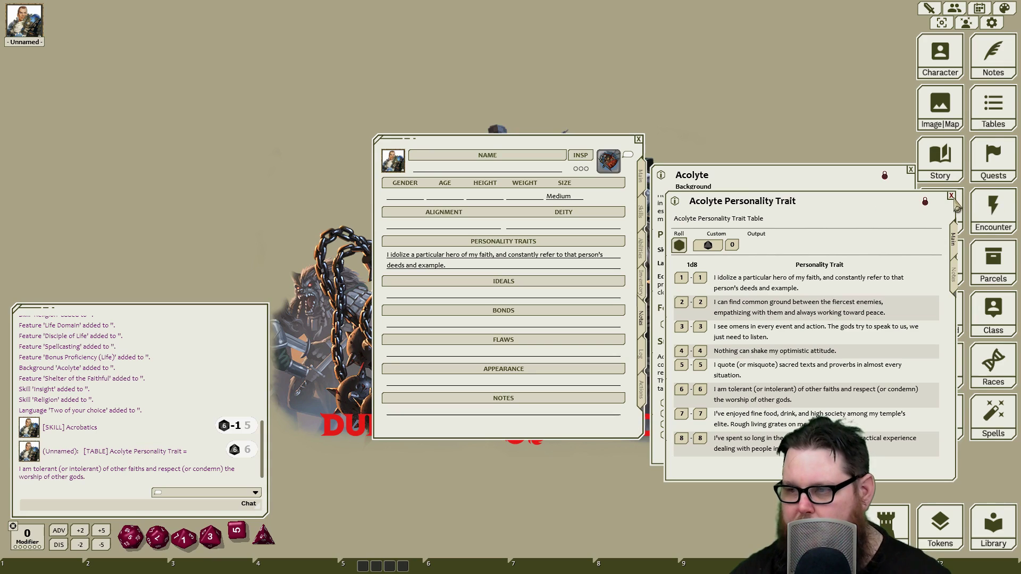
pyautogui.click(951, 196)
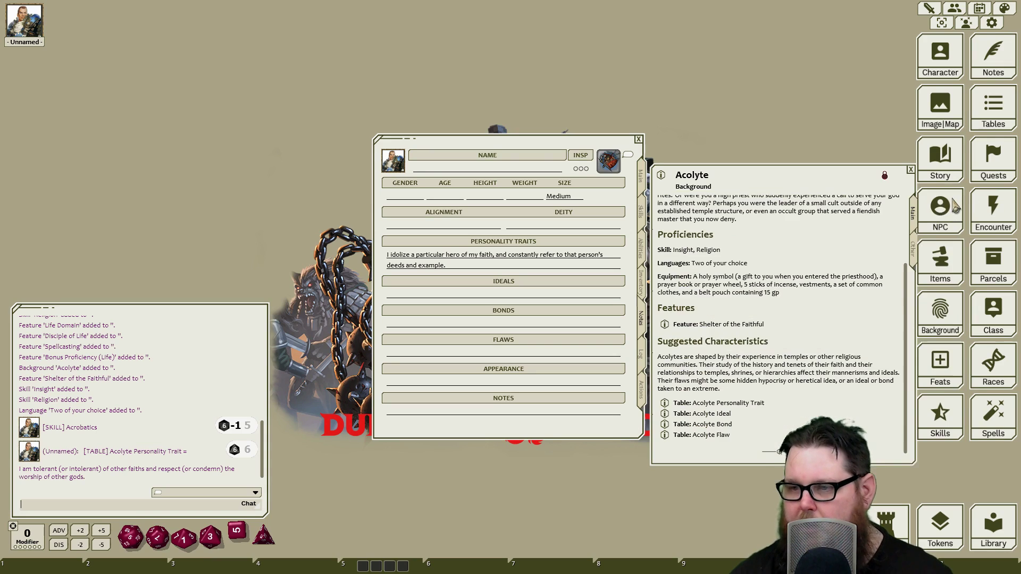
# - Open the Acolyte Ideal table and copy entry 1, about Tradition (Lawful), into Ideals, closing the table when done
pyautogui.click(664, 414)
pyautogui.moveTo(502, 197); pyautogui.dragTo(859, 250)
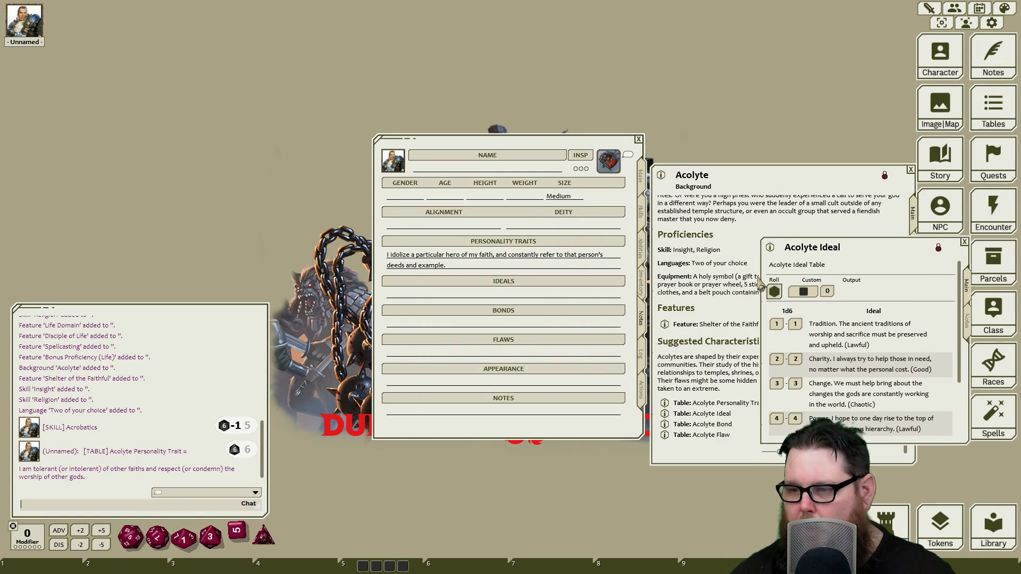
pyautogui.moveTo(829, 335); pyautogui.dragTo(511, 297)
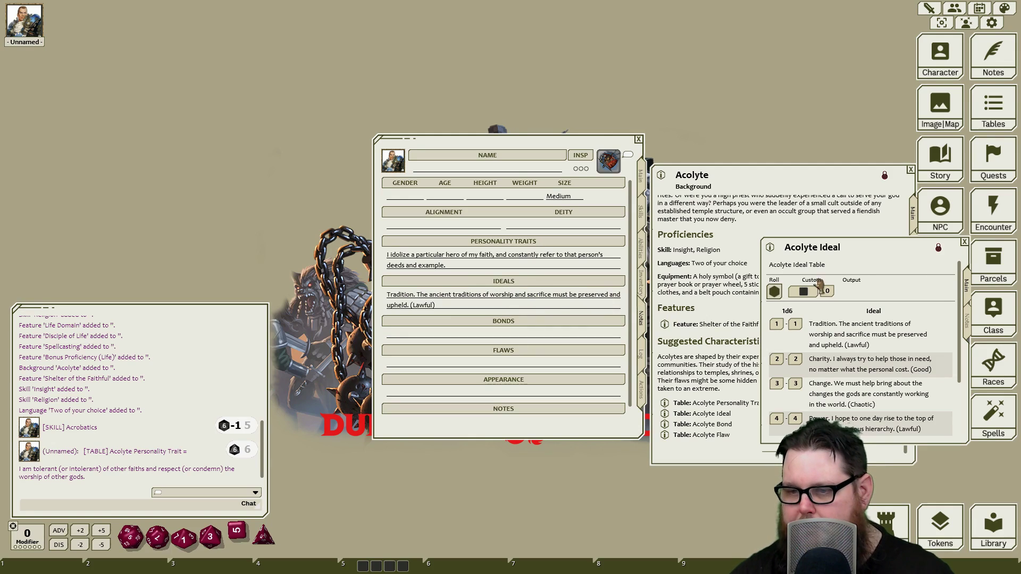
pyautogui.click(964, 242)
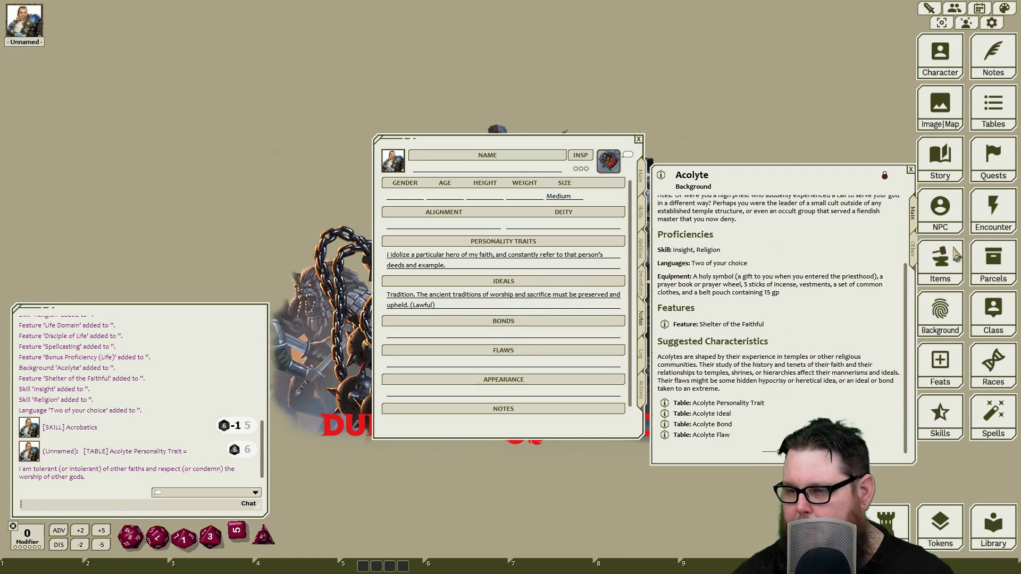
# - Copy entry 1 of the Acolyte Bond table, about recovering an ancient relic of the faith, into Bonds and close the table
pyautogui.click(664, 424)
pyautogui.moveTo(530, 197); pyautogui.dragTo(840, 247)
pyautogui.moveTo(781, 321); pyautogui.dragTo(521, 336)
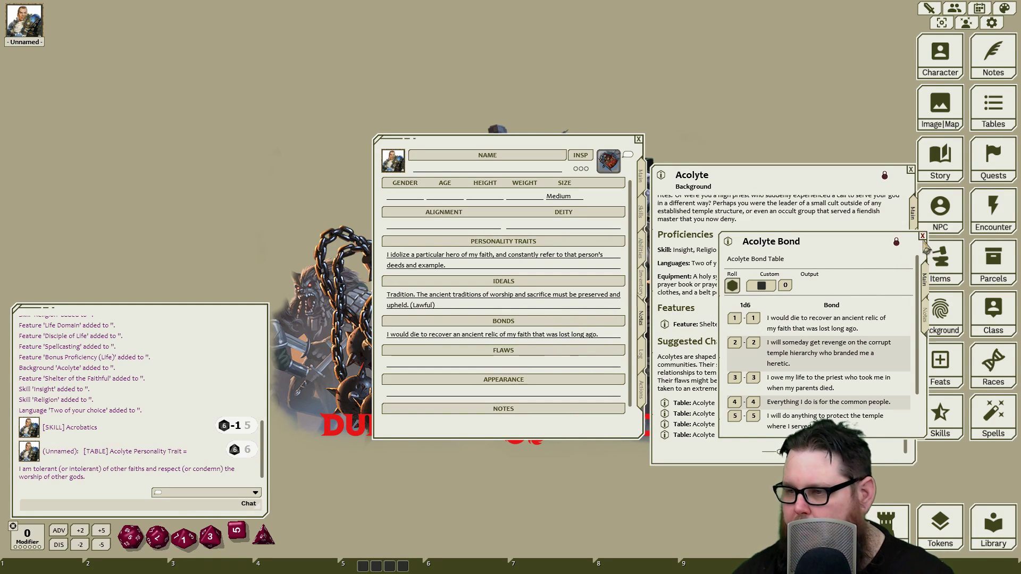
pyautogui.click(922, 237)
# - Copy entry 1 of the Acolyte Flaw table, about judging others harshly, into Flaws and close the table
pyautogui.click(664, 435)
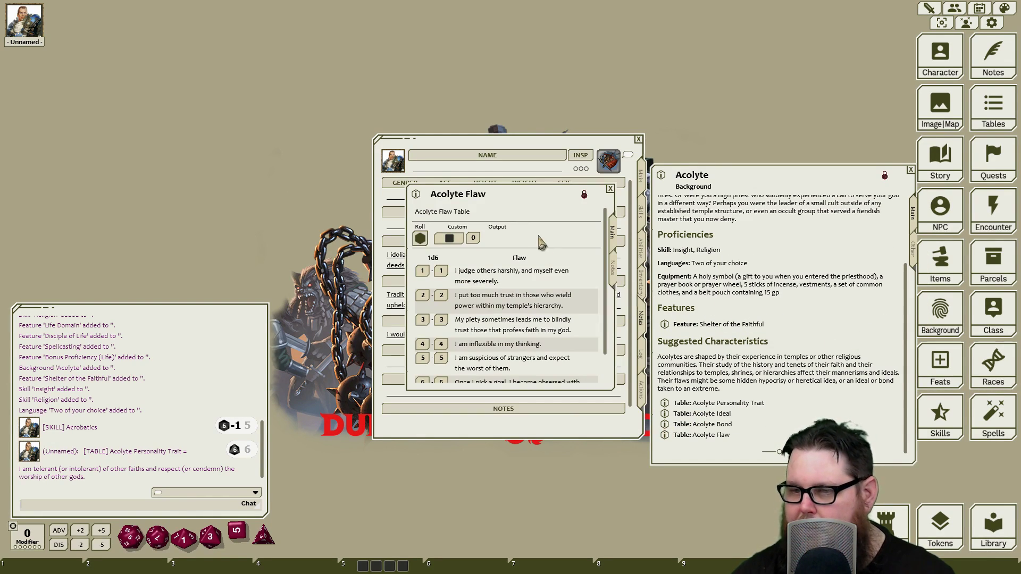
pyautogui.moveTo(531, 197); pyautogui.dragTo(865, 256)
pyautogui.moveTo(800, 334); pyautogui.dragTo(508, 374)
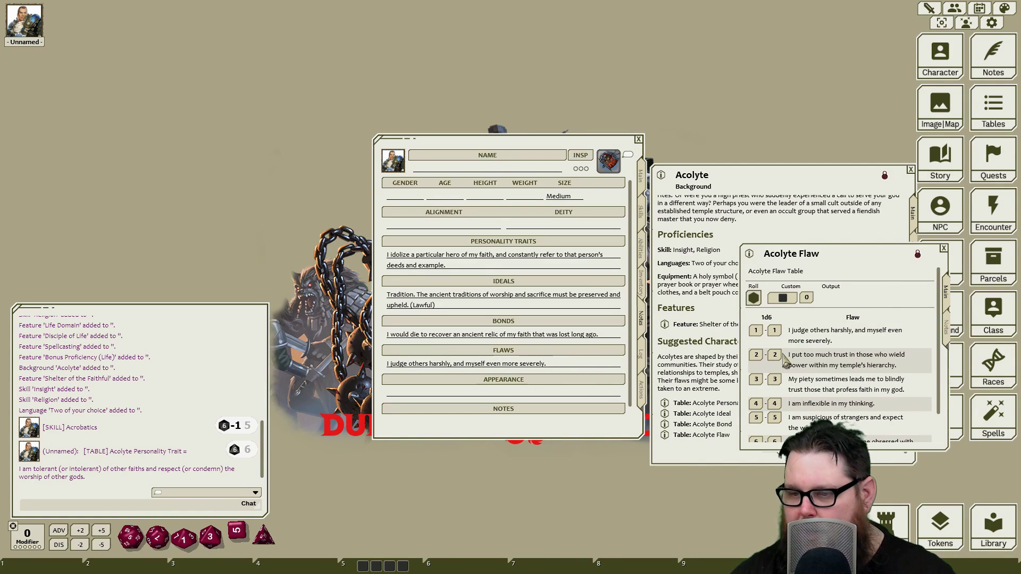
pyautogui.click(944, 249)
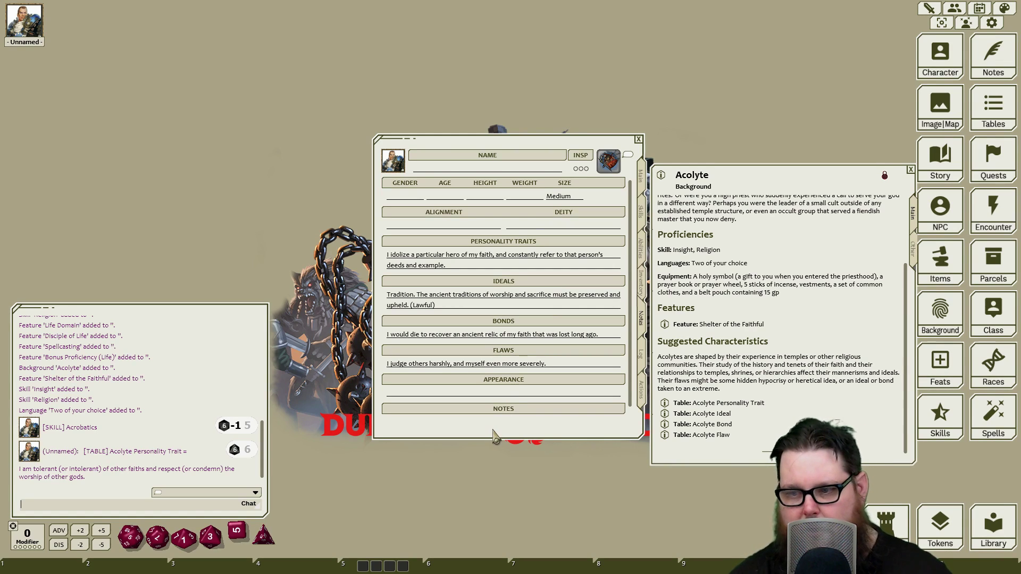
# - Name the character Dritzden
pyautogui.scroll(-1, 507, 394)
pyautogui.click(447, 169)
pyautogui.write('Dritzden')
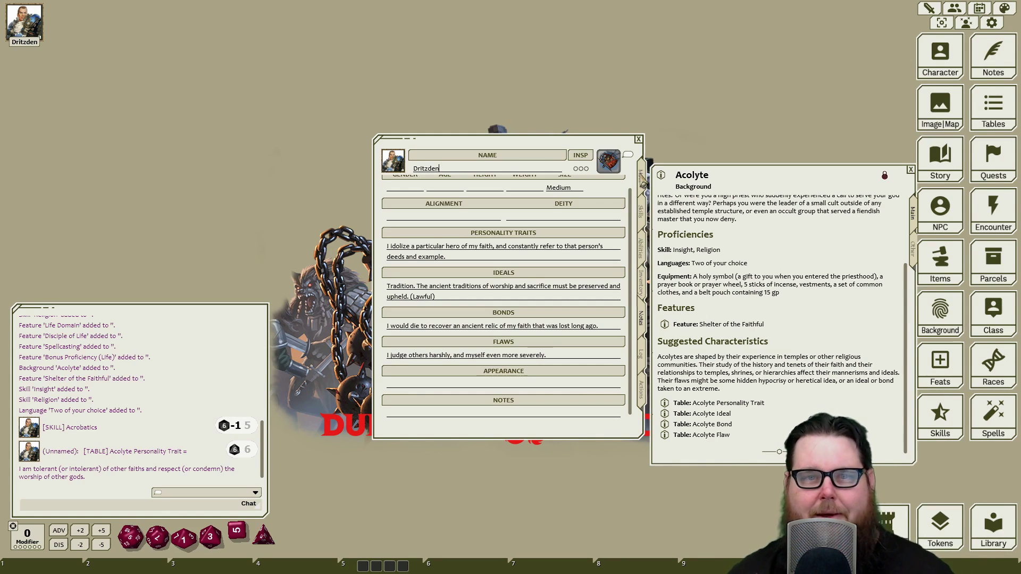
# - Add a language entry and fill it and the two choice placeholders with Orc, Undercommon and Draconic, keeping Common
pyautogui.click(641, 179)
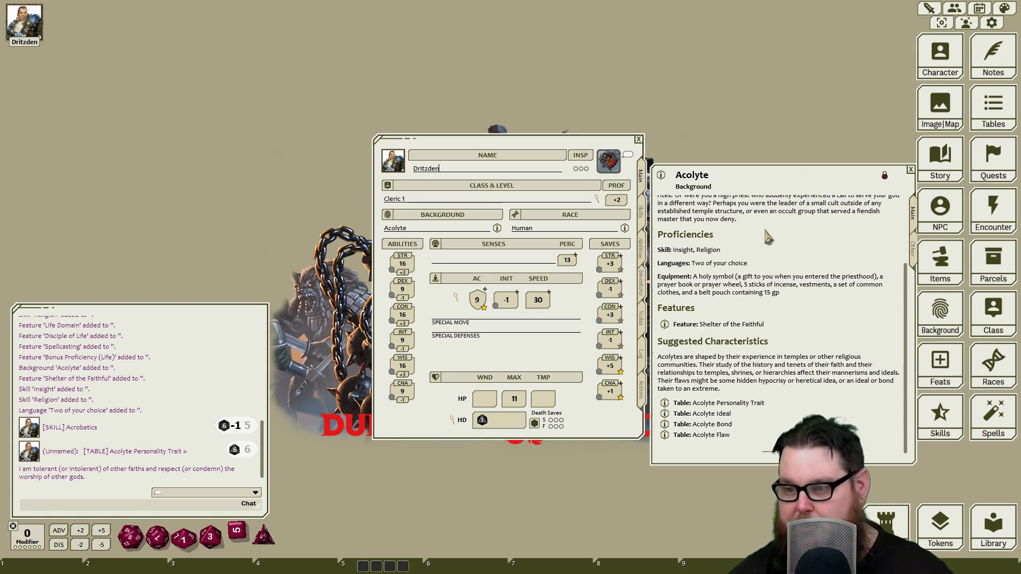
pyautogui.click(643, 283)
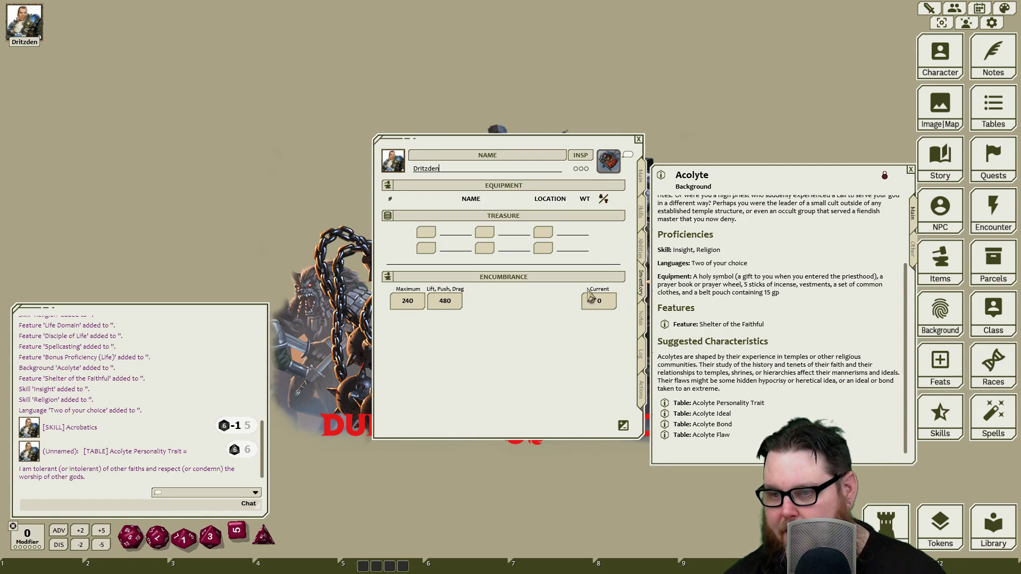
pyautogui.click(645, 256)
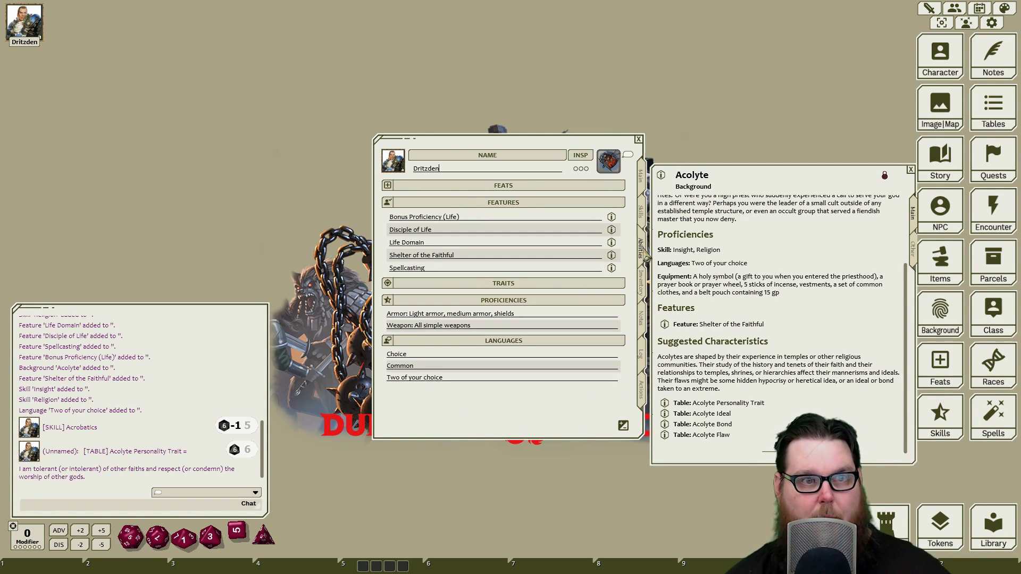
pyautogui.rightClick(485, 382)
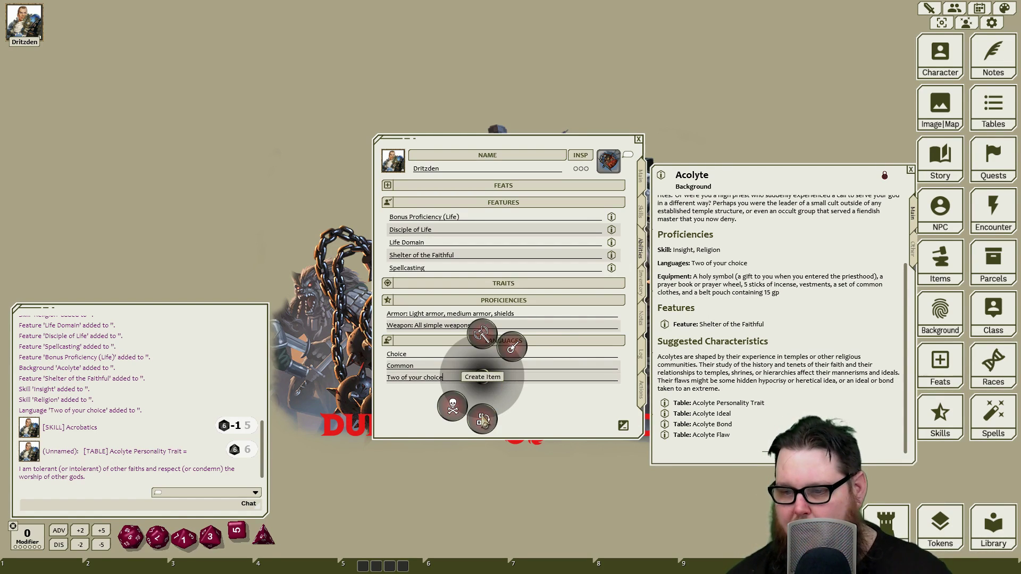
pyautogui.click(487, 418)
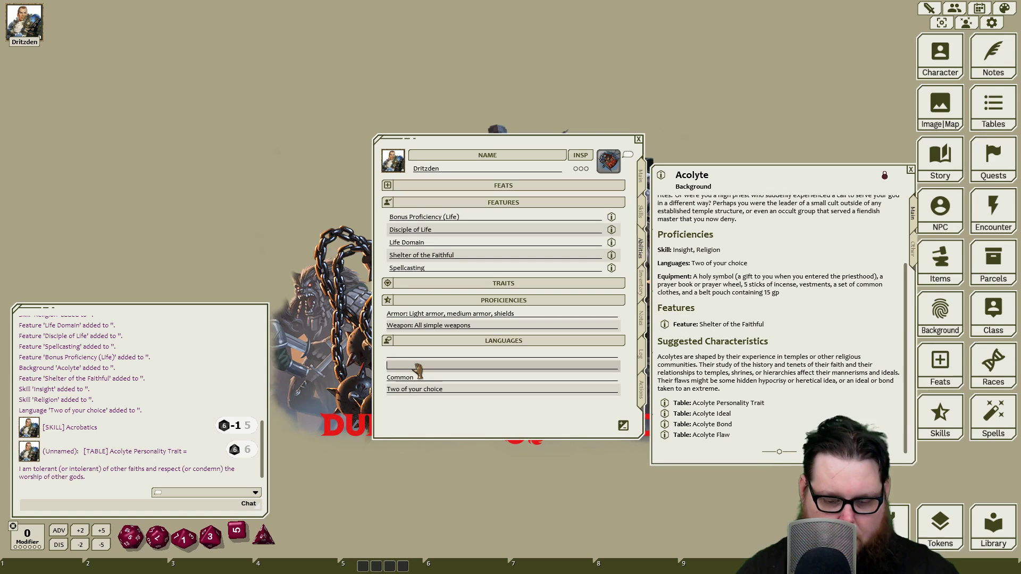
pyautogui.write('Orc')
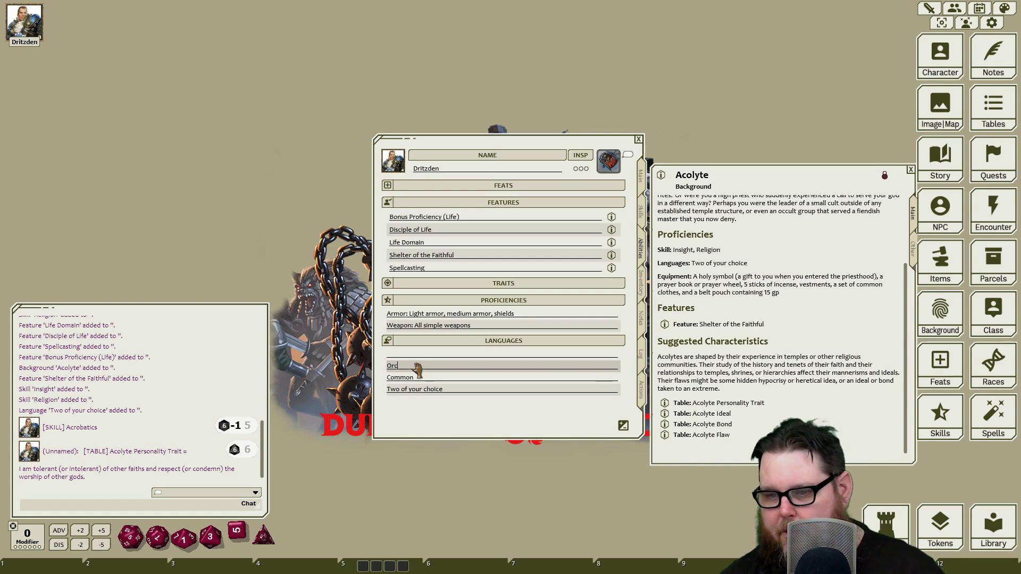
pyautogui.press('Return')
pyautogui.write('Undercommon')
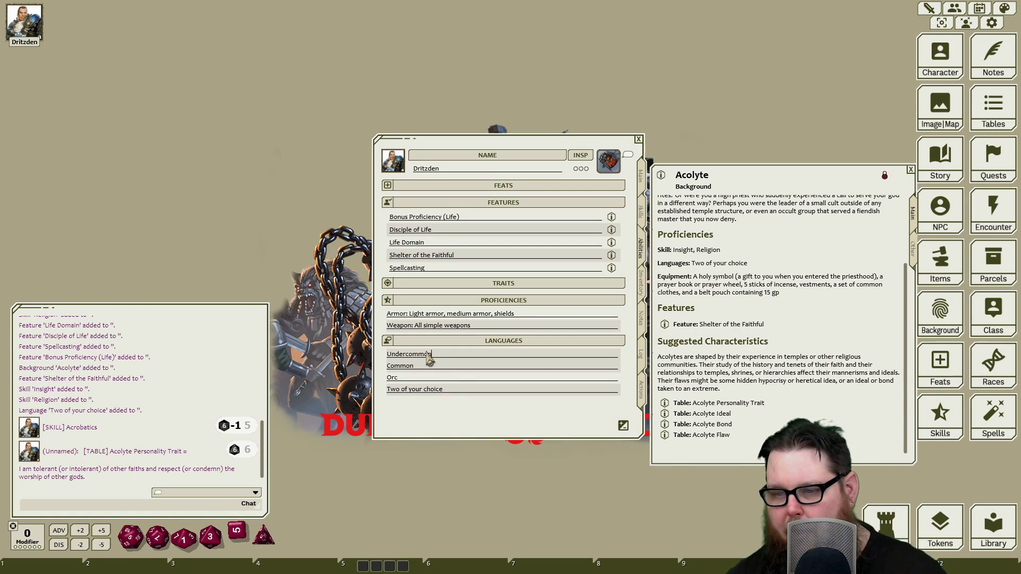
pyautogui.click(449, 392)
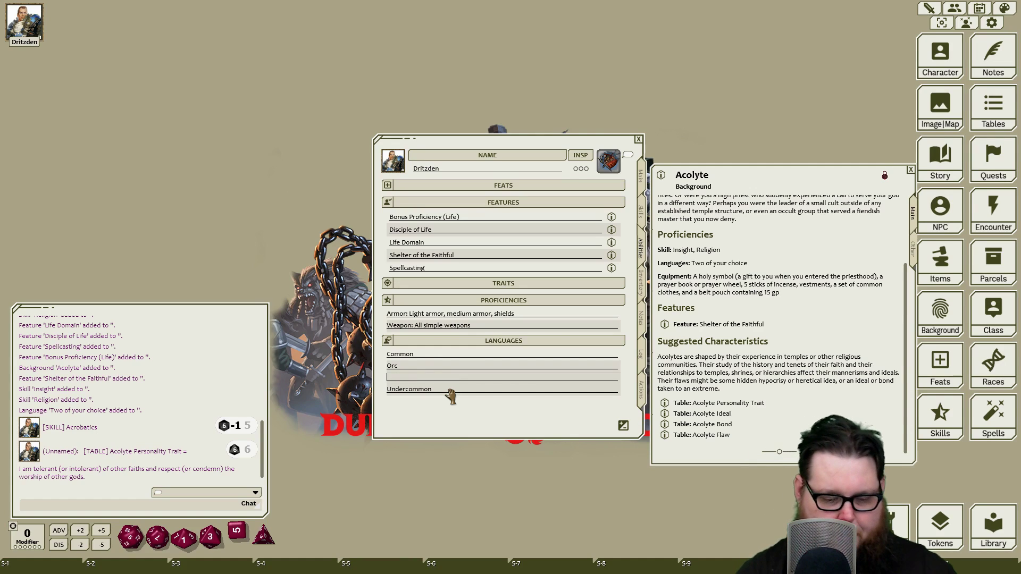
pyautogui.write('Draconic')
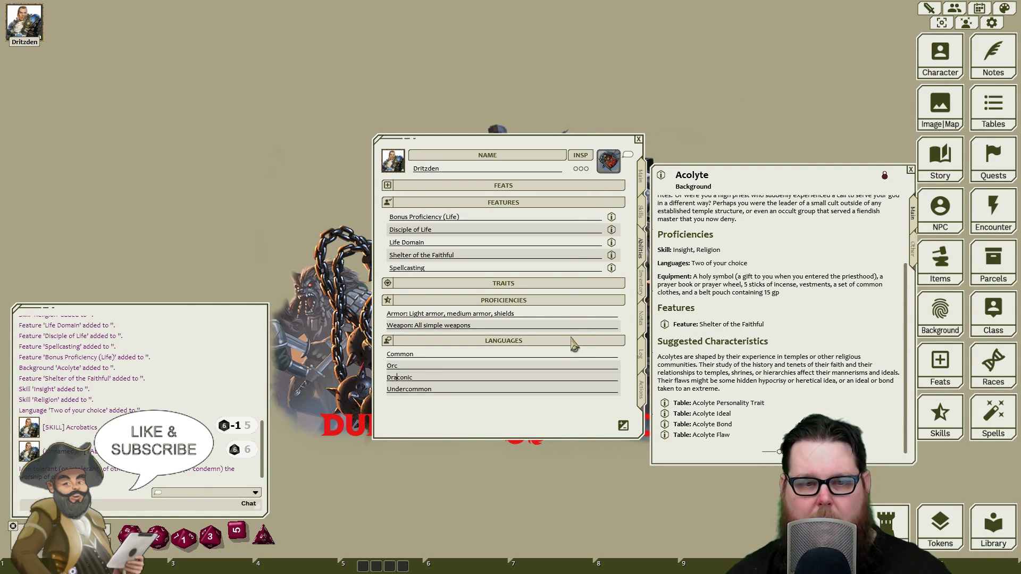
# - Check the Acolyte's starting equipment, then open the item list beside the sheet and search it for "holy"
pyautogui.moveTo(619, 145); pyautogui.dragTo(587, 157)
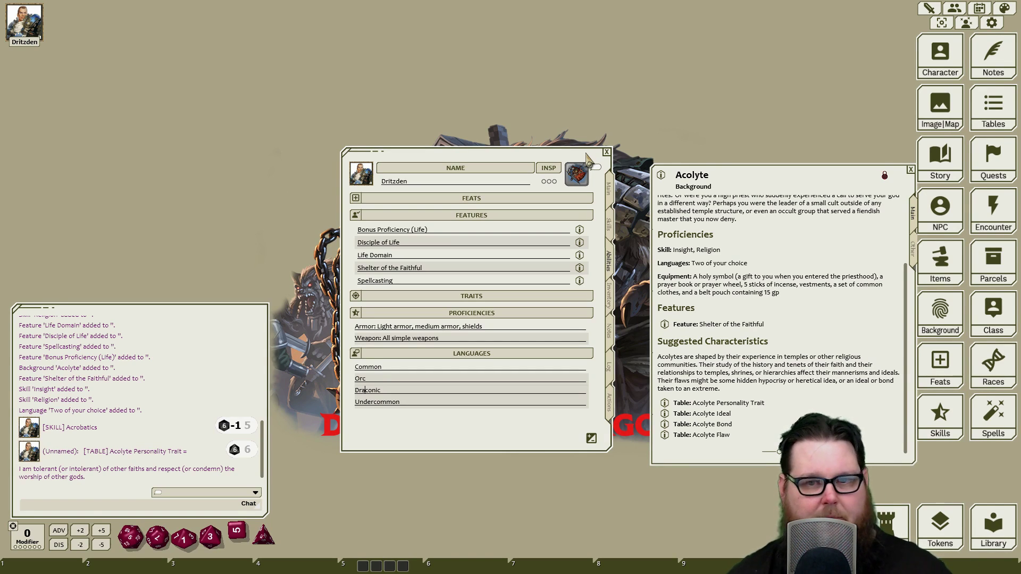
pyautogui.scroll(3, 822, 287)
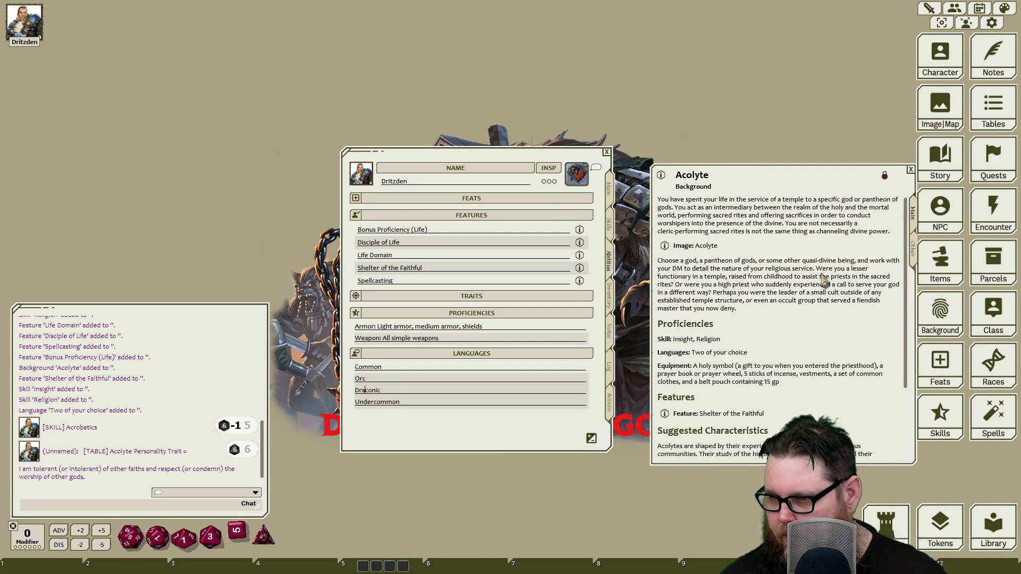
pyautogui.scroll(-3, 822, 287)
pyautogui.click(940, 263)
pyautogui.moveTo(508, 178); pyautogui.dragTo(755, 217)
pyautogui.click(739, 400)
pyautogui.write('holy')
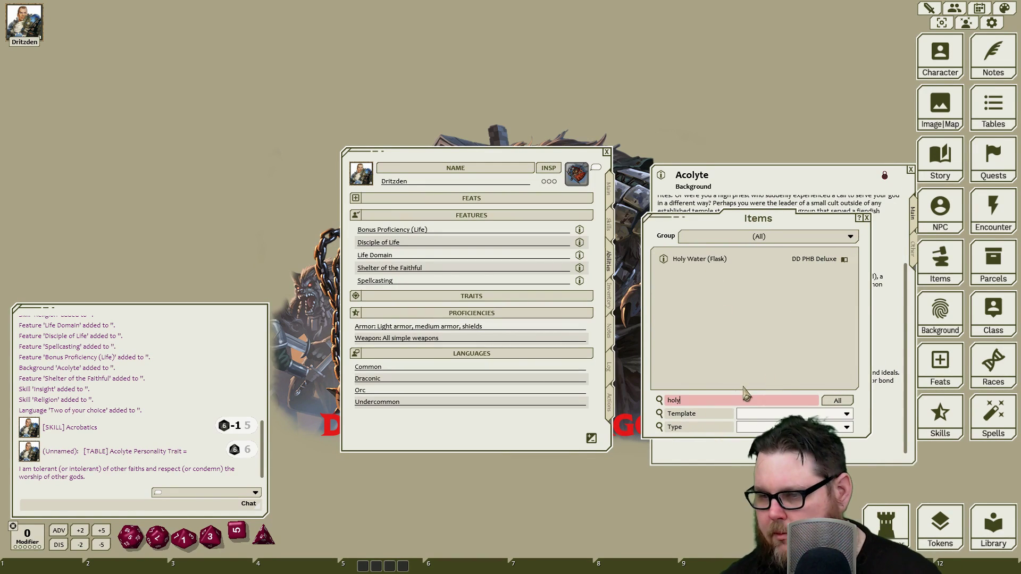
# - Add a custom equipment entry named Holy Symbol with weight 1 to the character's inventory
pyautogui.click(609, 296)
pyautogui.click(591, 439)
pyautogui.write('Holy Symbo')
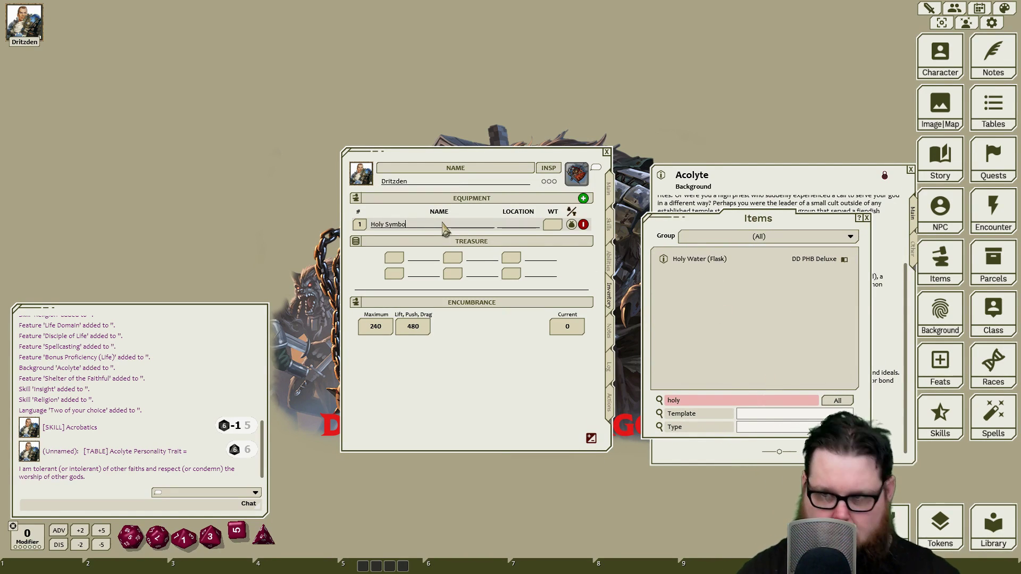
pyautogui.write('l')
pyautogui.press('Tab')
pyautogui.write('1')
# - Place the Acolyte entry beside the sheet, add the Book item to the inventory and rename it Prayer Book
pyautogui.moveTo(765, 178); pyautogui.dragTo(182, 133)
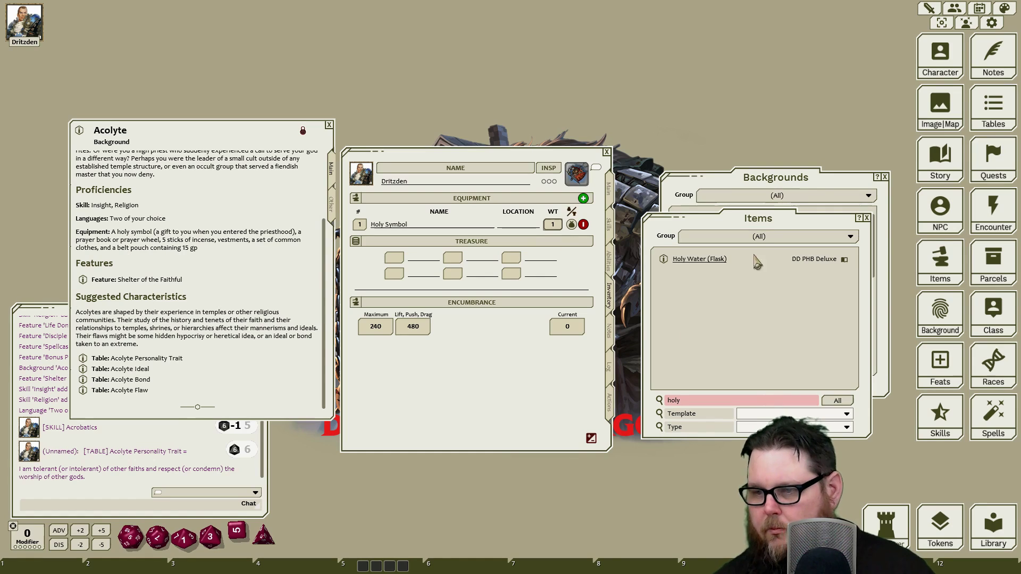
pyautogui.doubleClick(706, 400)
pyautogui.write('book')
pyautogui.moveTo(678, 259); pyautogui.dragTo(404, 226)
pyautogui.click(372, 225)
pyautogui.write('Prayer')
# - Add Incense (One Block) from the item list to the inventory and set its quantity to 5
pyautogui.doubleClick(704, 402)
pyautogui.write('in')
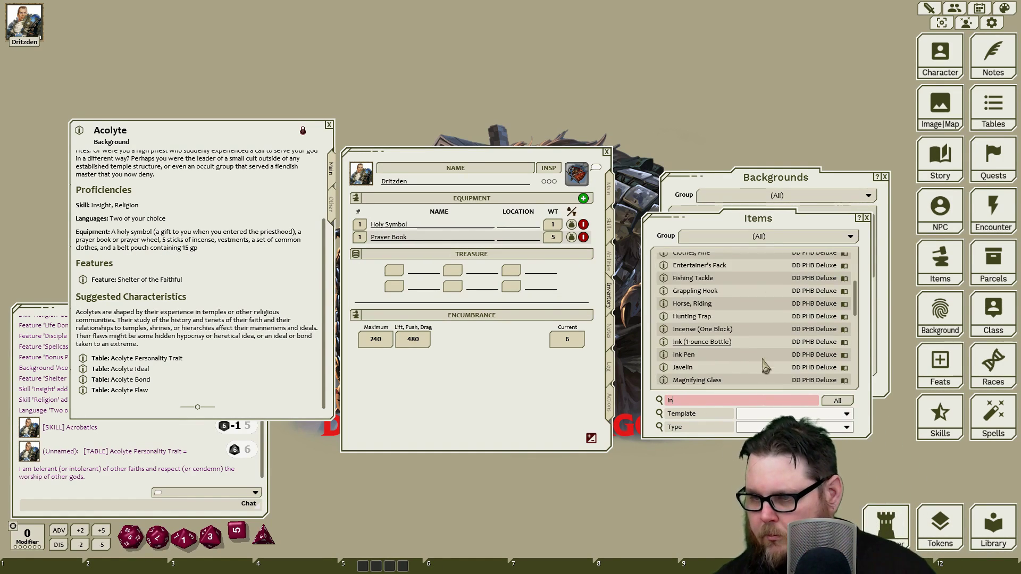
pyautogui.moveTo(701, 328); pyautogui.dragTo(376, 236)
pyautogui.doubleClick(360, 237)
pyautogui.write('5')
# - Find Clothes, Vestments and Clothes, Common in the item list and add both to the inventory
pyautogui.doubleClick(691, 400)
pyautogui.write('vest')
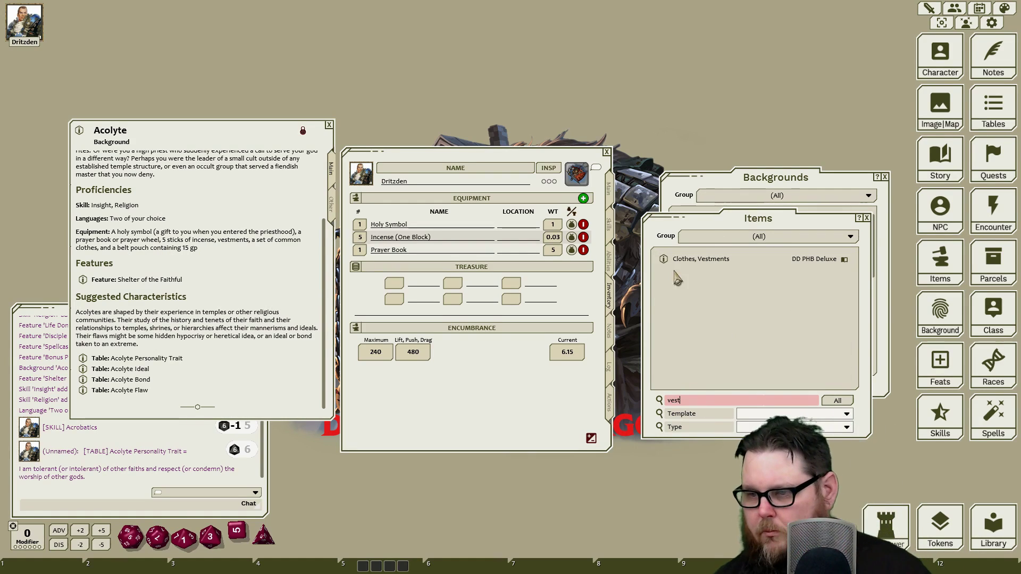
pyautogui.moveTo(677, 278); pyautogui.dragTo(439, 232)
pyautogui.doubleClick(689, 401)
pyautogui.write('common')
pyautogui.moveTo(692, 259); pyautogui.dragTo(591, 349)
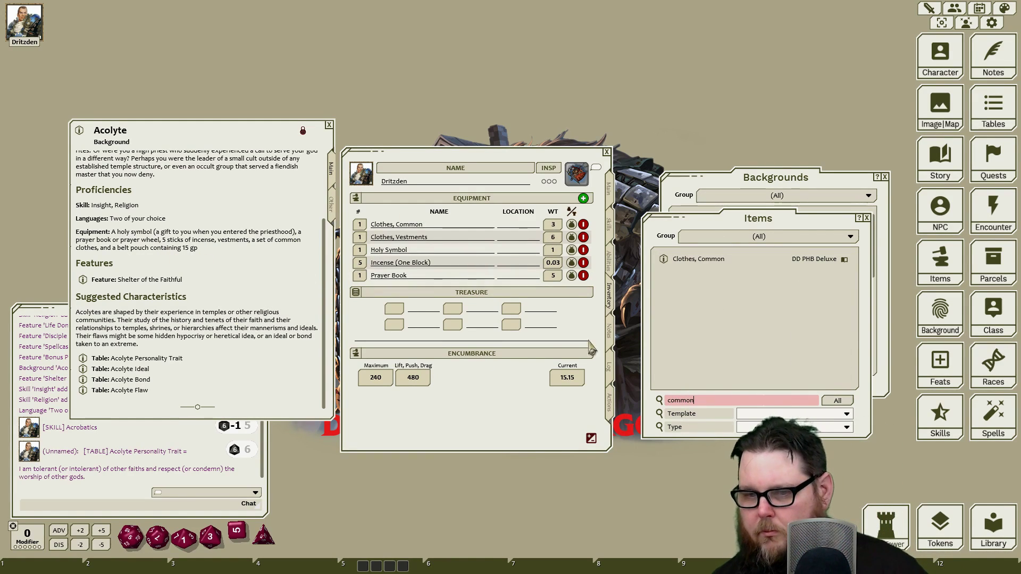
# - Record 15 GP in the treasure section, add a Pouch to the inventory and close the Acolyte entry
pyautogui.click(420, 308)
pyautogui.write('GP')
pyautogui.click(394, 309)
pyautogui.write('15')
pyautogui.doubleClick(705, 400)
pyautogui.write('pouc')
pyautogui.click(329, 124)
# - Open the Cleric class entry enlarged beside the character sheet and show its starting Equipment section
pyautogui.click(609, 189)
pyautogui.click(565, 212)
pyautogui.moveTo(479, 150); pyautogui.dragTo(718, 150)
pyautogui.moveTo(808, 405); pyautogui.dragTo(981, 500)
pyautogui.scroll(-10, 797, 375)
pyautogui.scroll(-4, 798, 375)
pyautogui.moveTo(835, 124); pyautogui.dragTo(228, 110)
pyautogui.moveTo(478, 152); pyautogui.dragTo(527, 143)
# - Find the Warhammer in the item list, add it to the inventory and check its equipped status
pyautogui.moveTo(675, 431); pyautogui.dragTo(714, 425)
pyautogui.press('BackSpace')
pyautogui.press('BackSpace')
pyautogui.press('BackSpace')
pyautogui.press('BackSpace')
pyautogui.write('warh')
pyautogui.click(656, 287)
pyautogui.moveTo(748, 240); pyautogui.dragTo(623, 301)
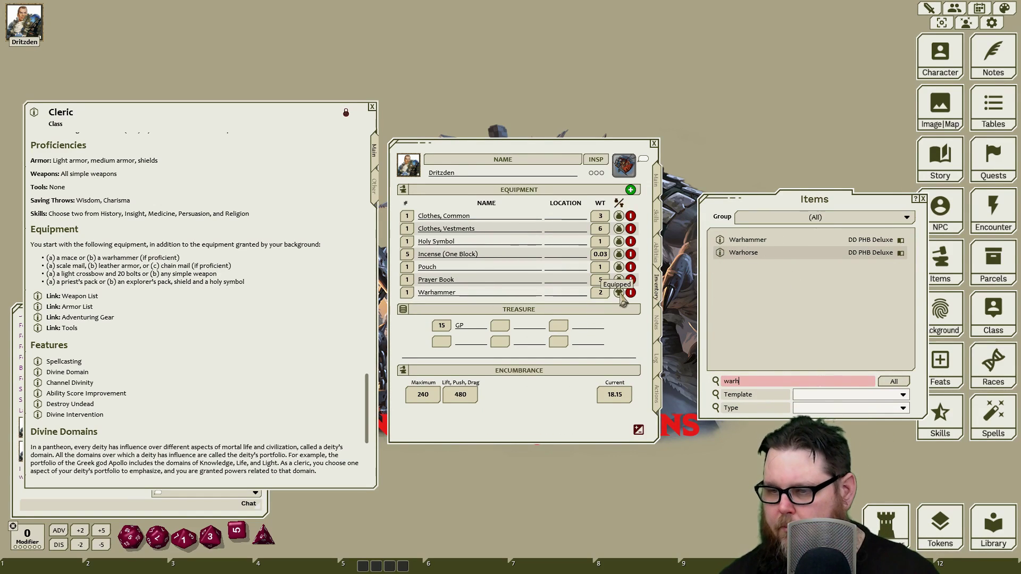
# - Search the item list for "chain" and add Chain Mail to the character's inventory
pyautogui.press('BackSpace')
pyautogui.press('BackSpace')
pyautogui.press('BackSpace')
pyautogui.press('BackSpace')
pyautogui.write('chain')
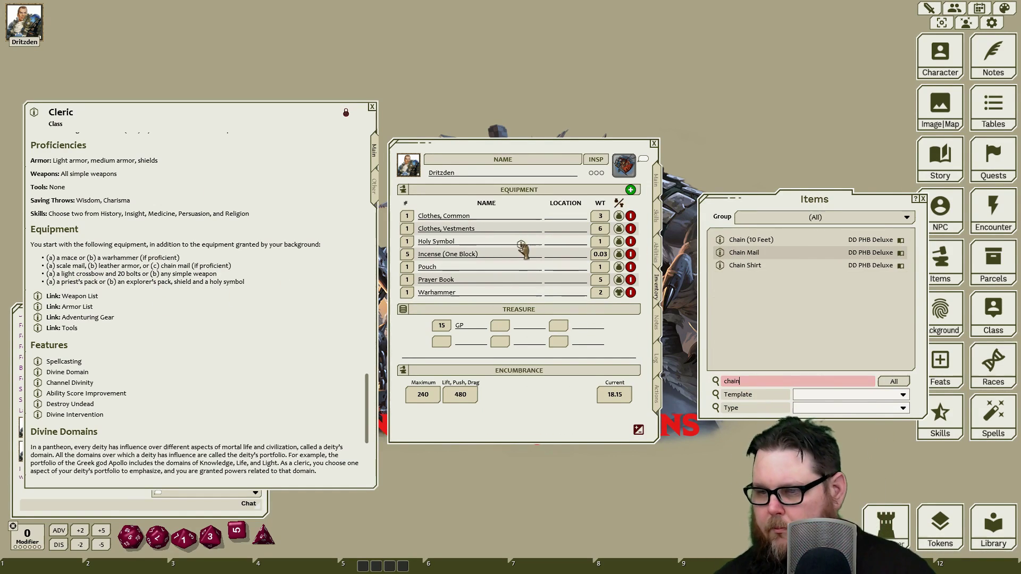
pyautogui.moveTo(523, 250); pyautogui.dragTo(524, 255)
# - Search the item list for the Mace, open its entry to check the details and add it to the inventory
pyautogui.press('BackSpace')
pyautogui.press('BackSpace')
pyautogui.press('BackSpace')
pyautogui.press('BackSpace')
pyautogui.press('BackSpace')
pyautogui.write('mace')
pyautogui.click(720, 239)
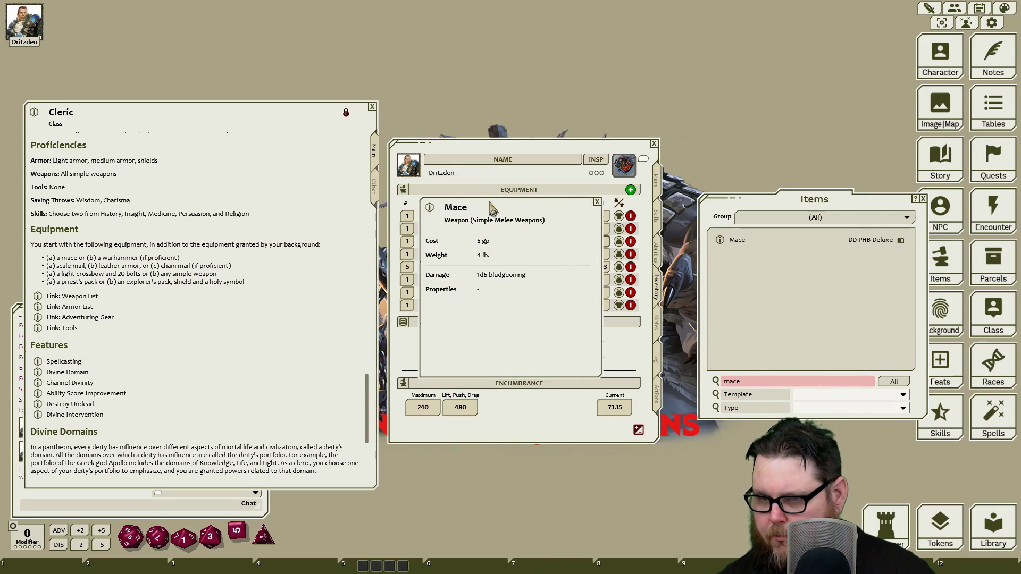
pyautogui.moveTo(491, 209); pyautogui.dragTo(809, 255)
# - Find the Explorer's Pack in the item list, add its contents to the inventory and close the list
pyautogui.click(749, 381)
pyautogui.press('BackSpace')
pyautogui.press('BackSpace')
pyautogui.press('BackSpace')
pyautogui.press('BackSpace')
pyautogui.write('explo')
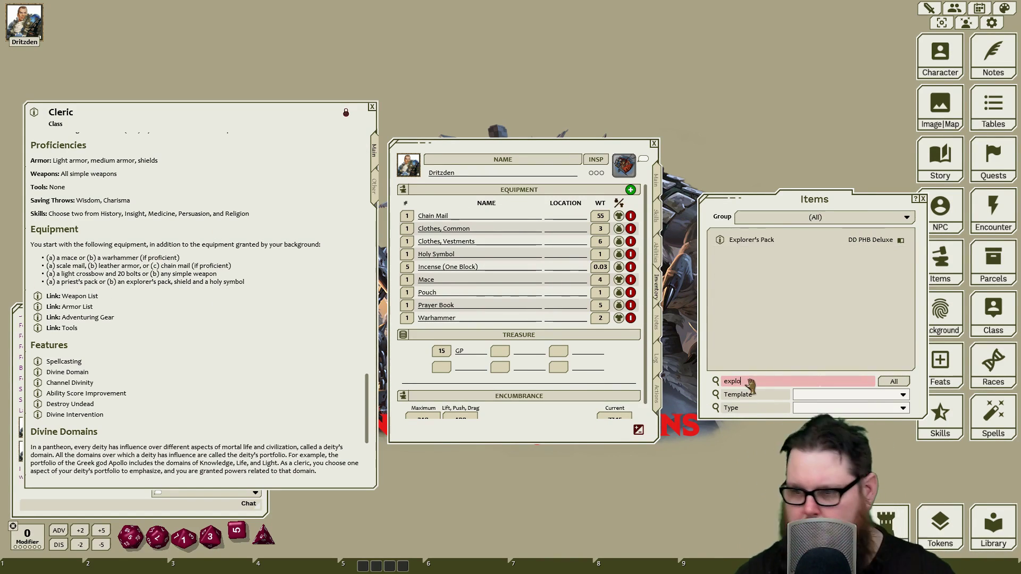
pyautogui.moveTo(751, 240); pyautogui.dragTo(505, 266)
pyautogui.scroll(-1, 186, 325)
pyautogui.click(923, 199)
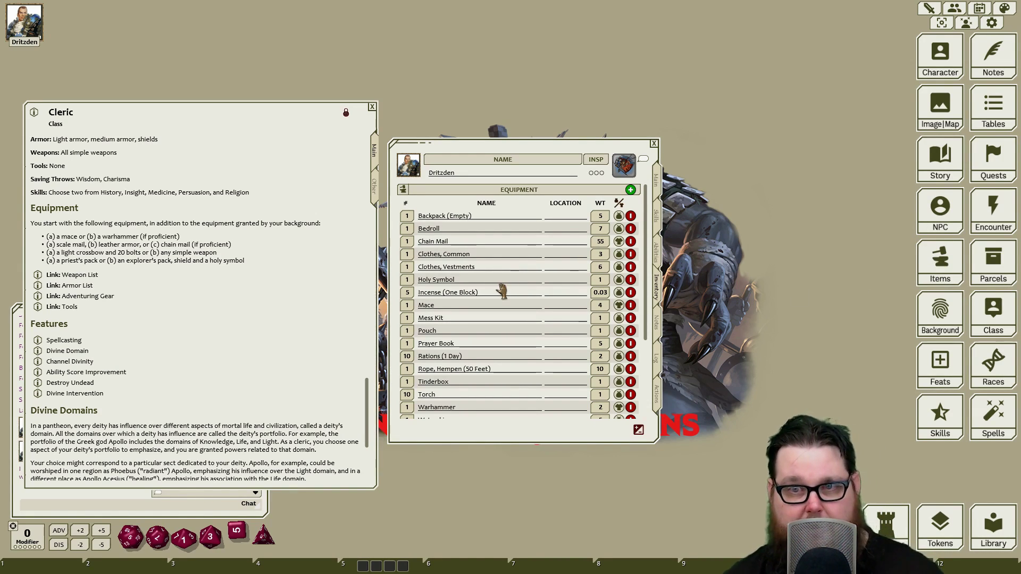
# - Reopen the item list beside the inventory and clear its search text to list all items
pyautogui.click(940, 263)
pyautogui.moveTo(826, 202); pyautogui.dragTo(809, 191)
pyautogui.click(740, 370)
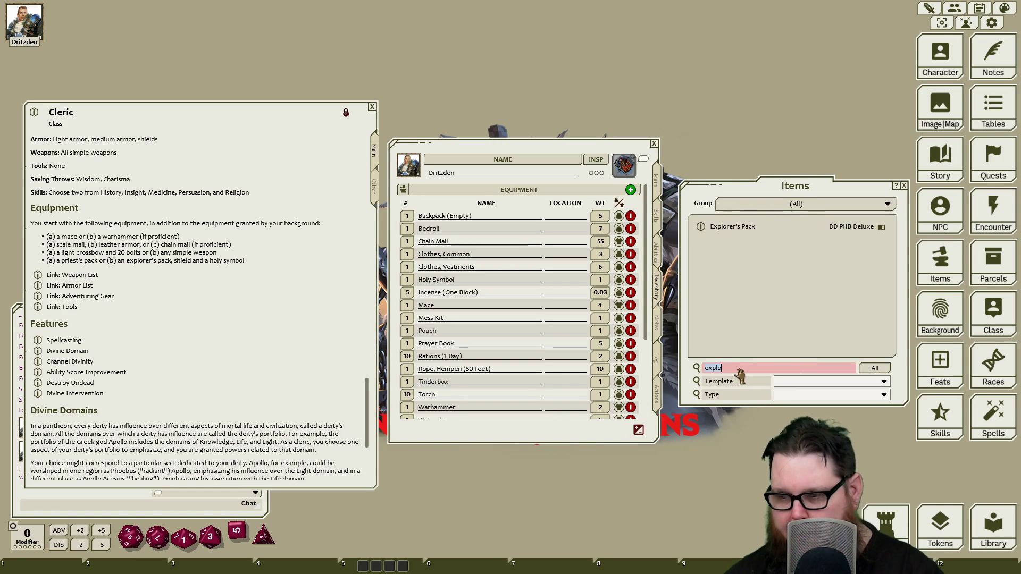
pyautogui.press('BackSpace')
pyautogui.press('BackSpace')
pyautogui.press('BackSpace')
pyautogui.press('BackSpace')
pyautogui.press('BackSpace')
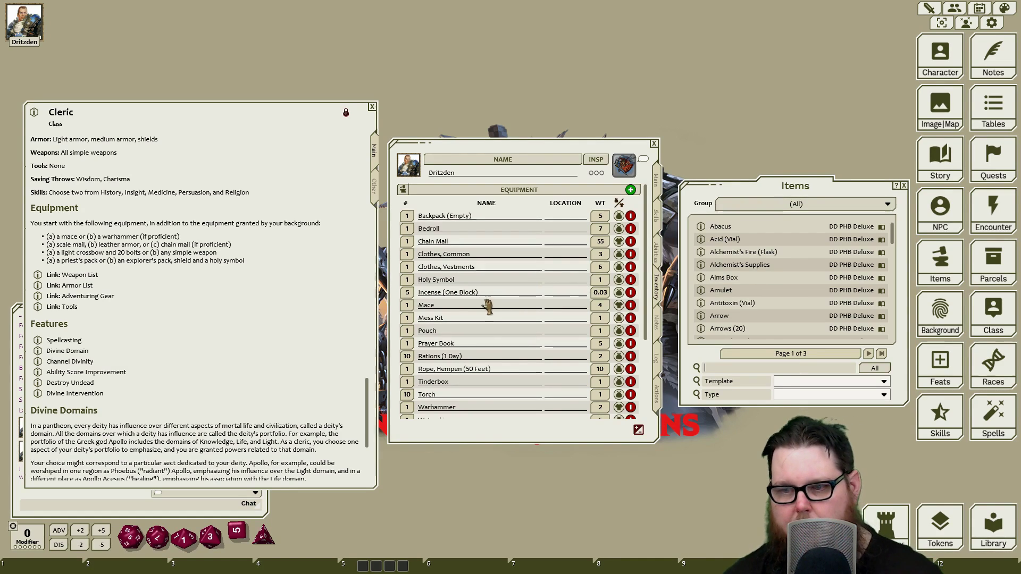
# - Review the inventory from the equipment entries down to the treasure and encumbrance sections
pyautogui.scroll(-3, 417, 305)
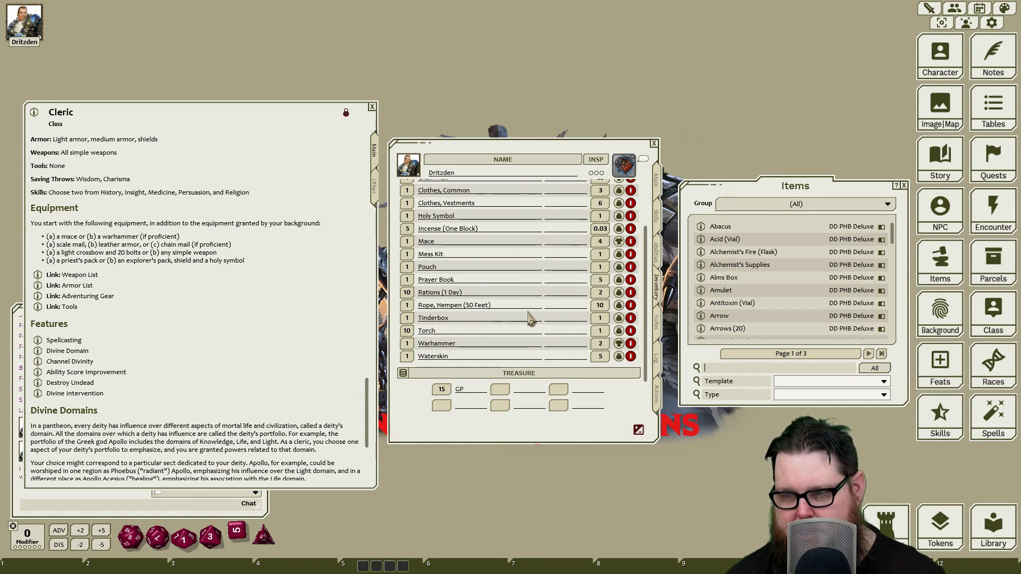
pyautogui.scroll(5, 587, 318)
pyautogui.scroll(-10, 574, 330)
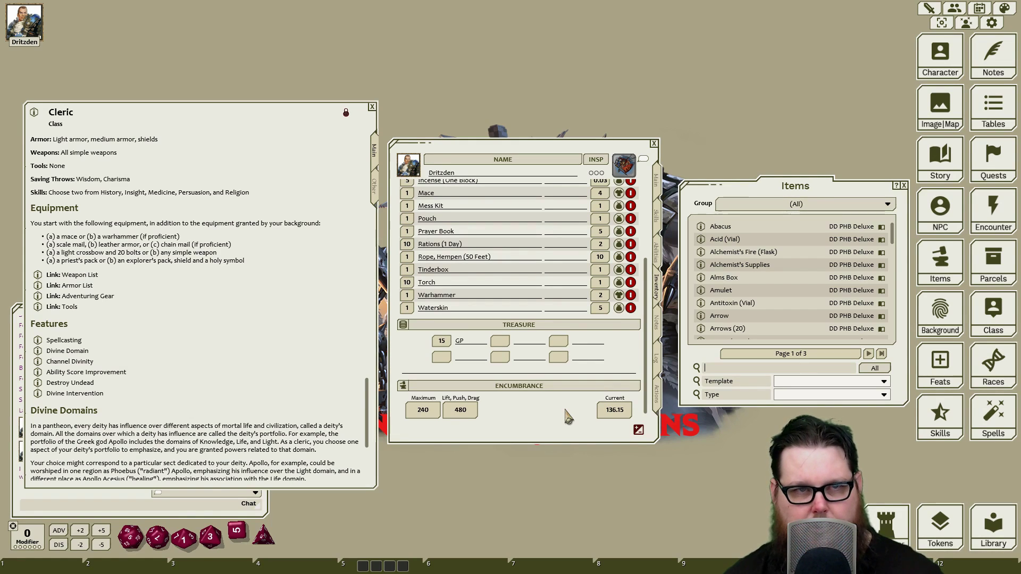
pyautogui.scroll(3, 563, 410)
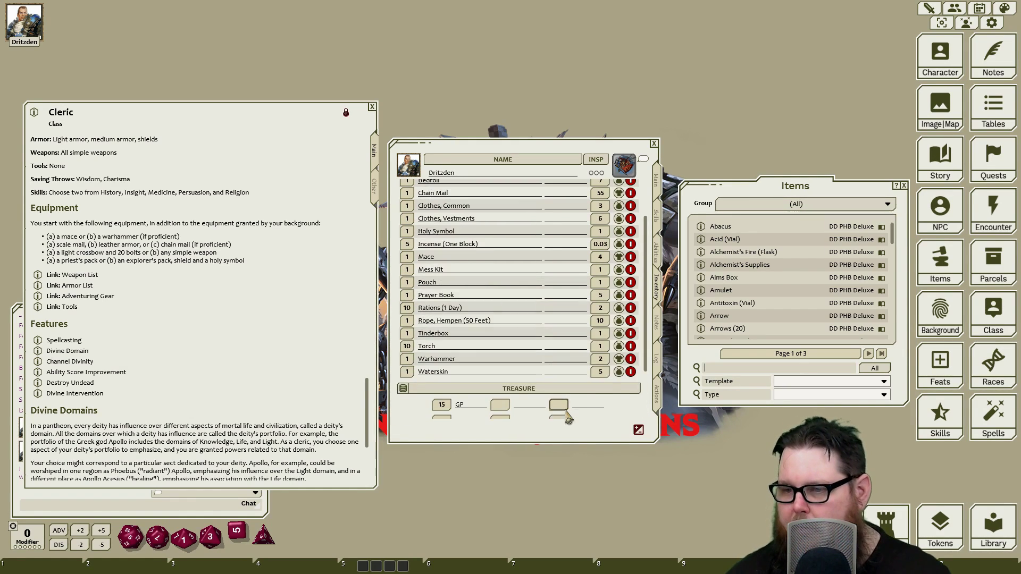
# - Review the inventory's carried and equipped markers, treasure and encumbrance, and check the weapons listed among the character's actions
pyautogui.scroll(2, 511, 386)
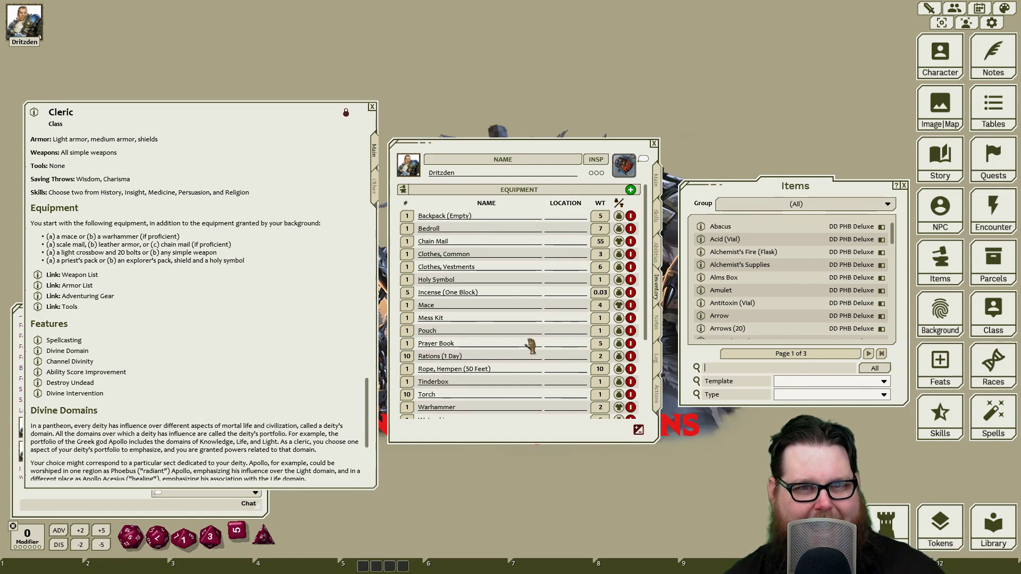
pyautogui.scroll(-1, 531, 346)
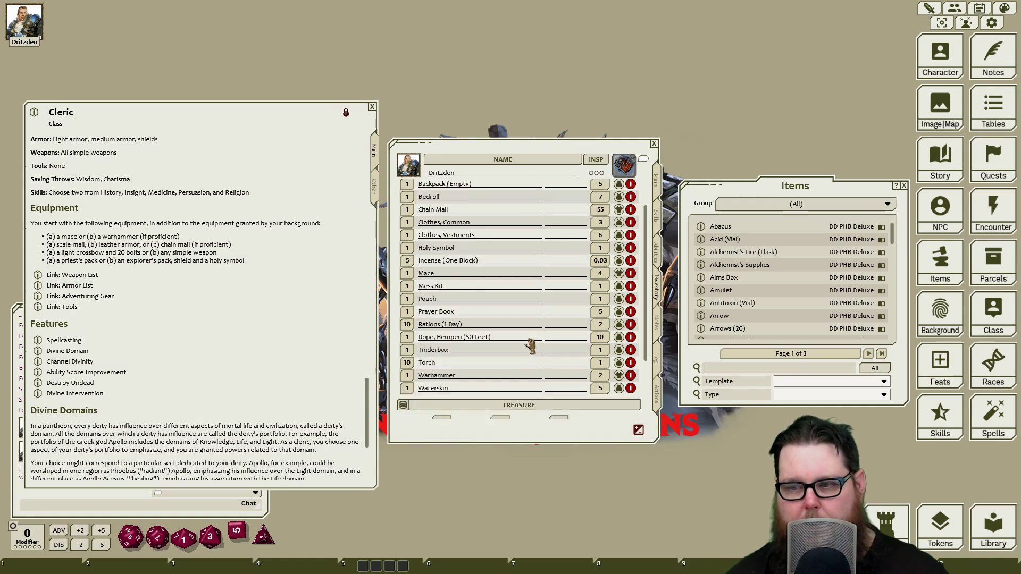
pyautogui.scroll(-2, 531, 346)
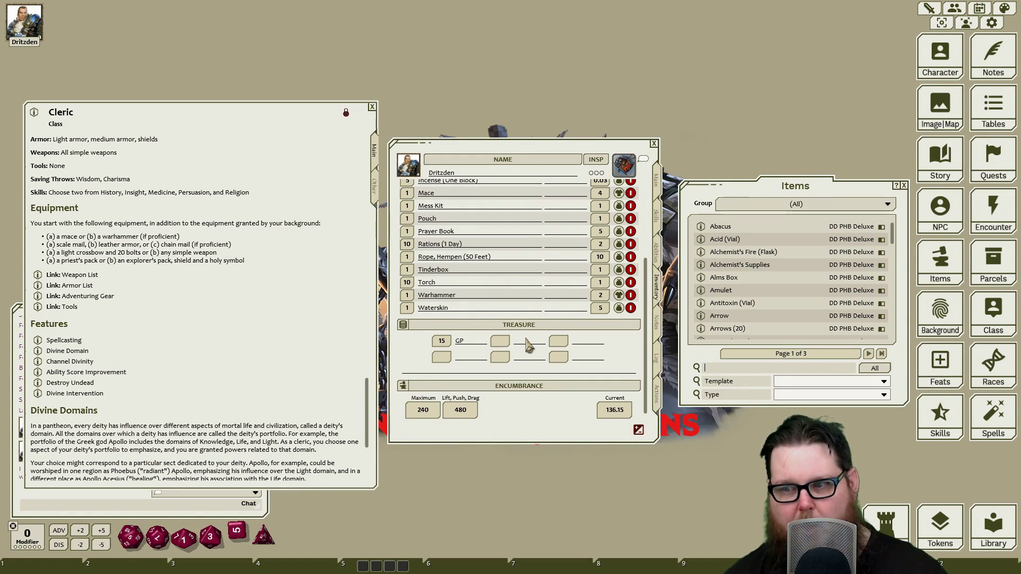
pyautogui.scroll(3, 566, 263)
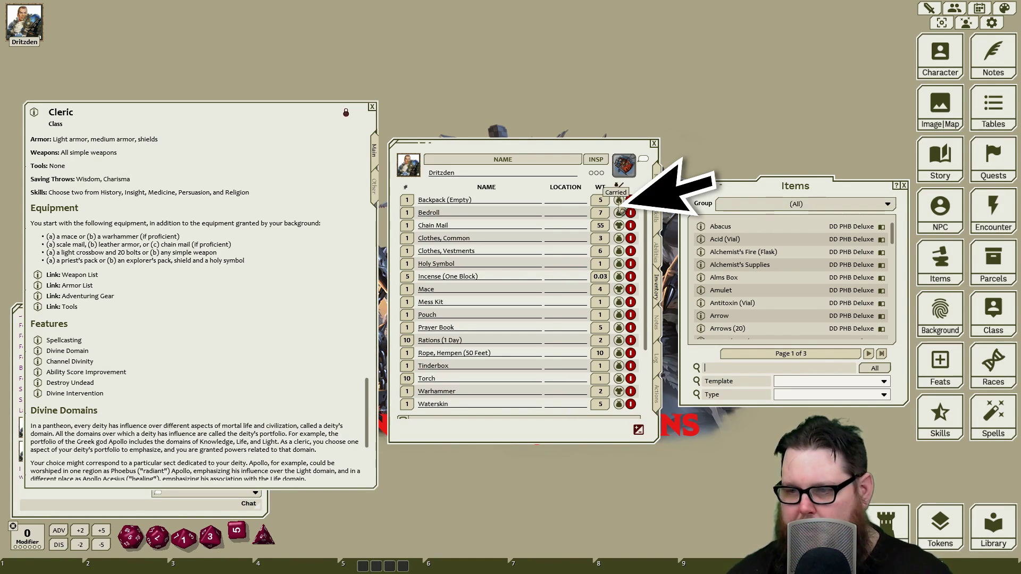
pyautogui.scroll(-3, 620, 229)
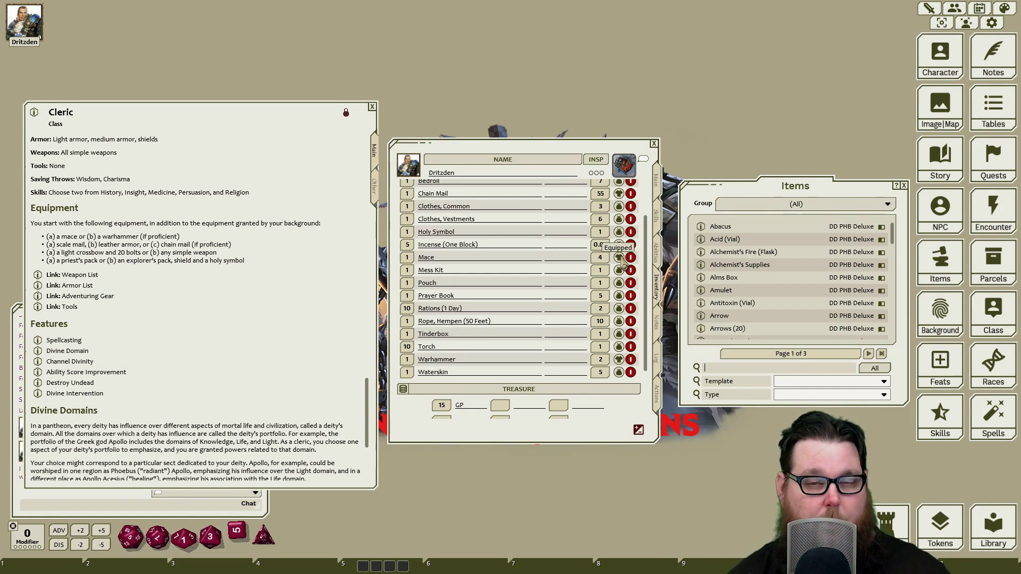
pyautogui.scroll(-2, 534, 317)
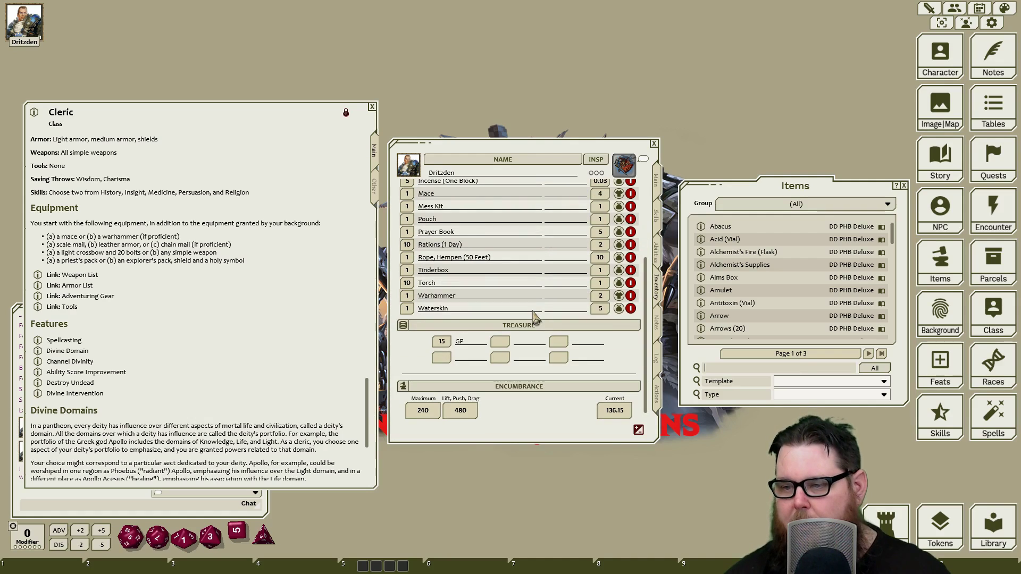
pyautogui.scroll(2, 535, 318)
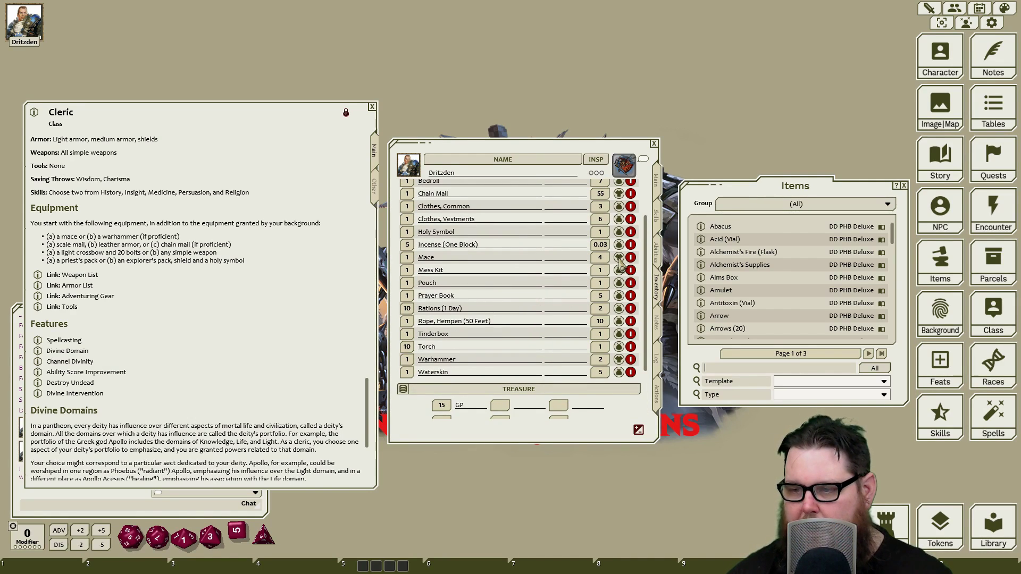
pyautogui.scroll(-2, 621, 261)
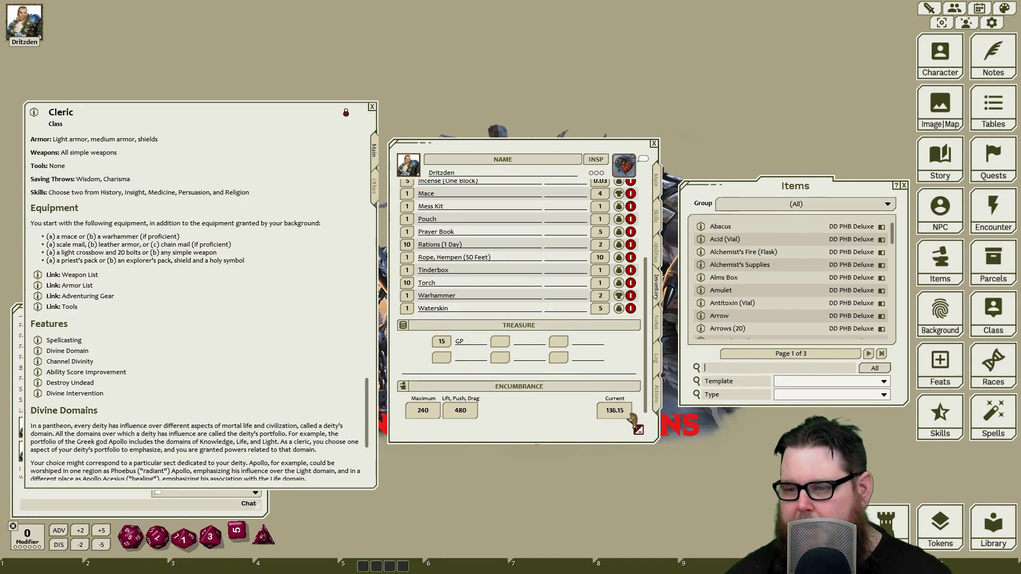
pyautogui.click(658, 396)
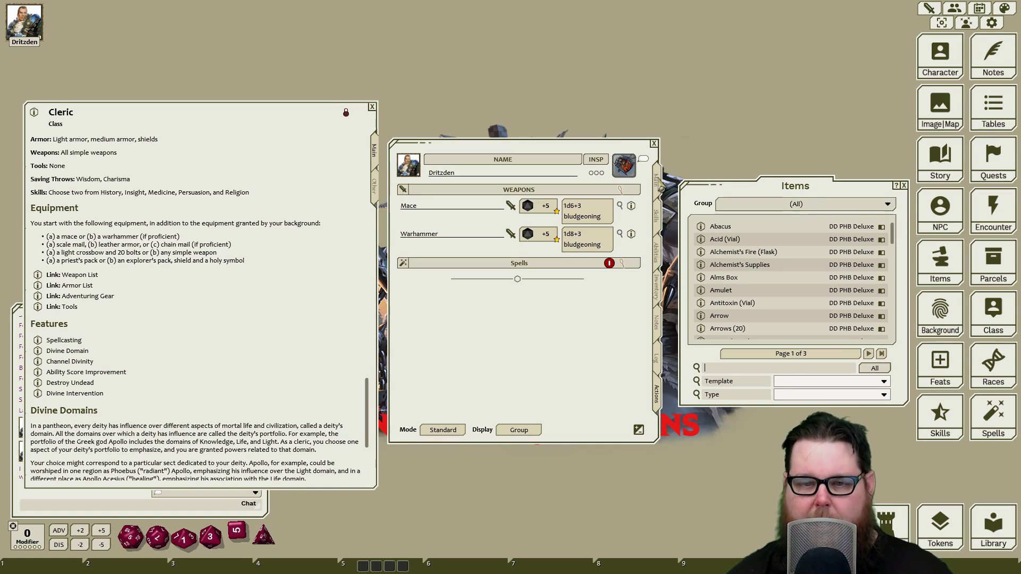
# - Return to the character's main details and replace the item list with the spell list, placed beside the sheet
pyautogui.click(658, 183)
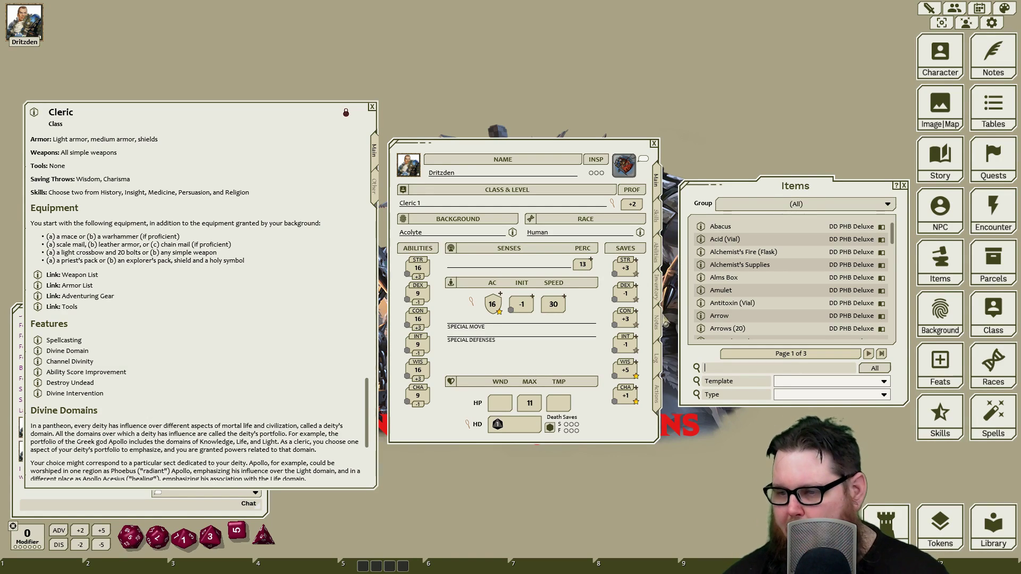
pyautogui.click(903, 185)
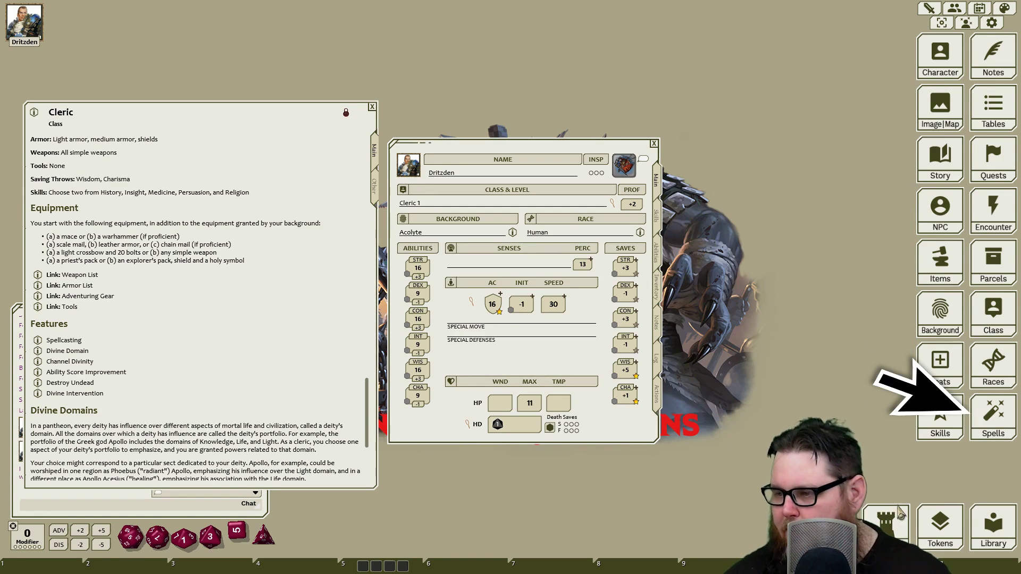
pyautogui.click(996, 423)
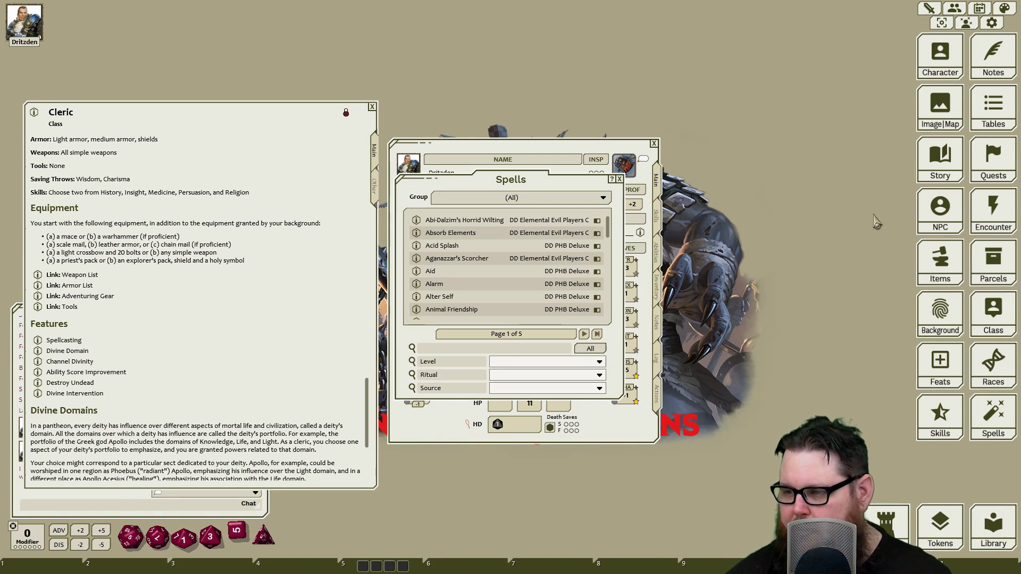
pyautogui.moveTo(491, 181); pyautogui.dragTo(774, 186)
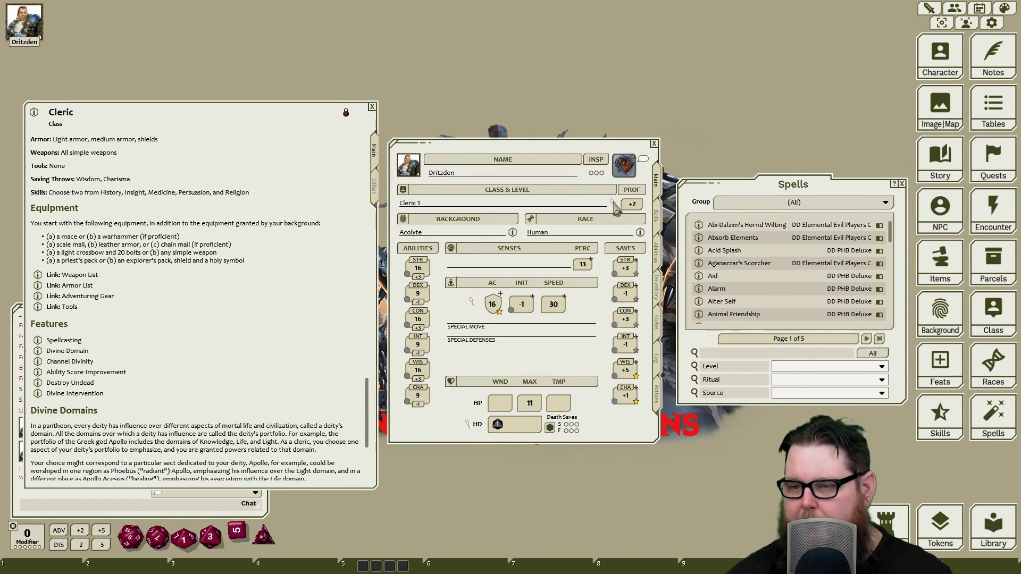
# - Look at the character's class and level details for the Cleric and close them
pyautogui.click(612, 204)
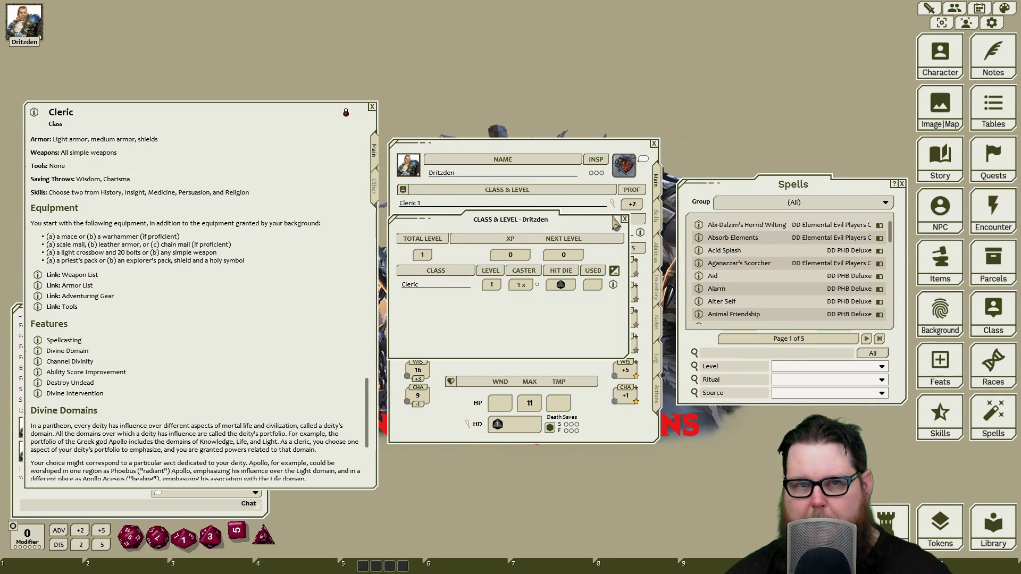
pyautogui.click(624, 219)
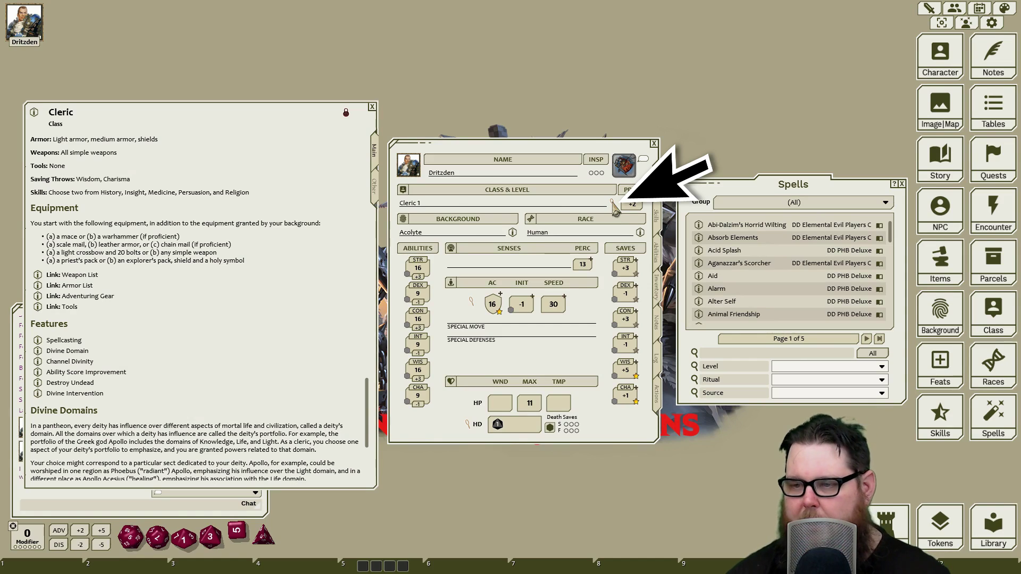
pyautogui.click(613, 204)
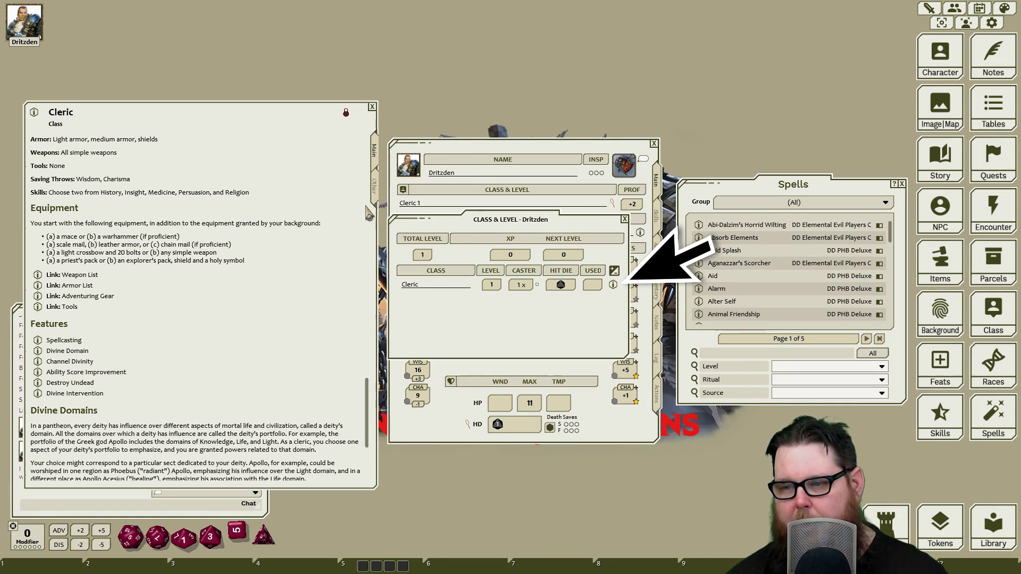
pyautogui.moveTo(474, 219); pyautogui.dragTo(522, 291)
pyautogui.click(672, 291)
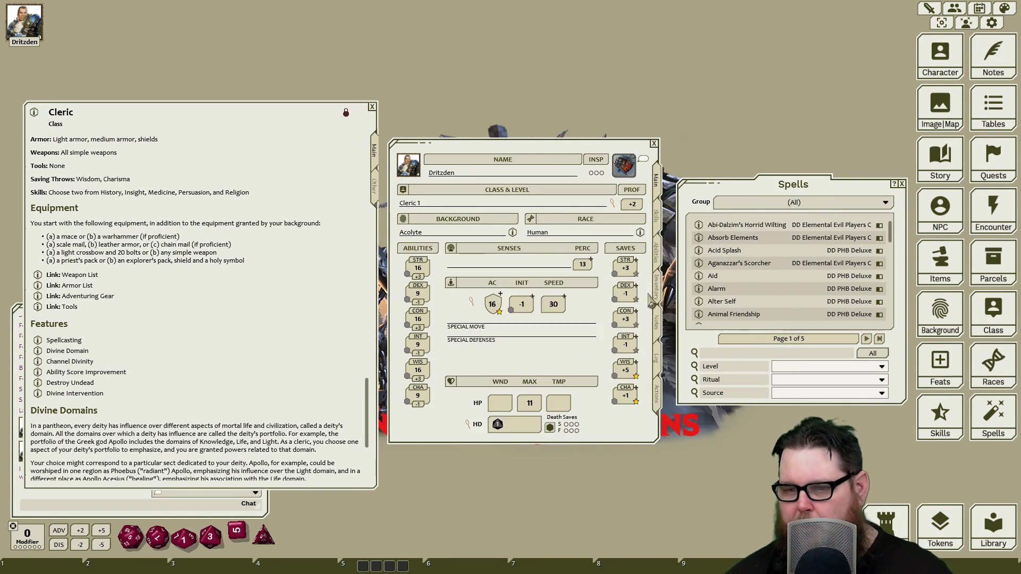
# - Examine the Cleric class entry's cantrip and spell slot tables, continuing down to its equipment and features
pyautogui.scroll(-5, 133, 228)
pyautogui.scroll(20, 154, 254)
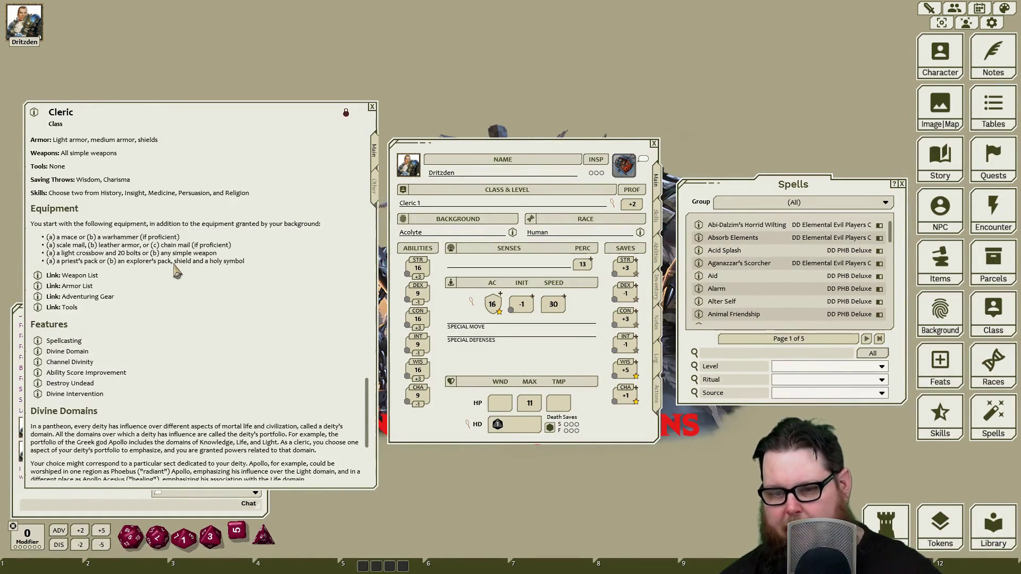
pyautogui.scroll(8, 244, 321)
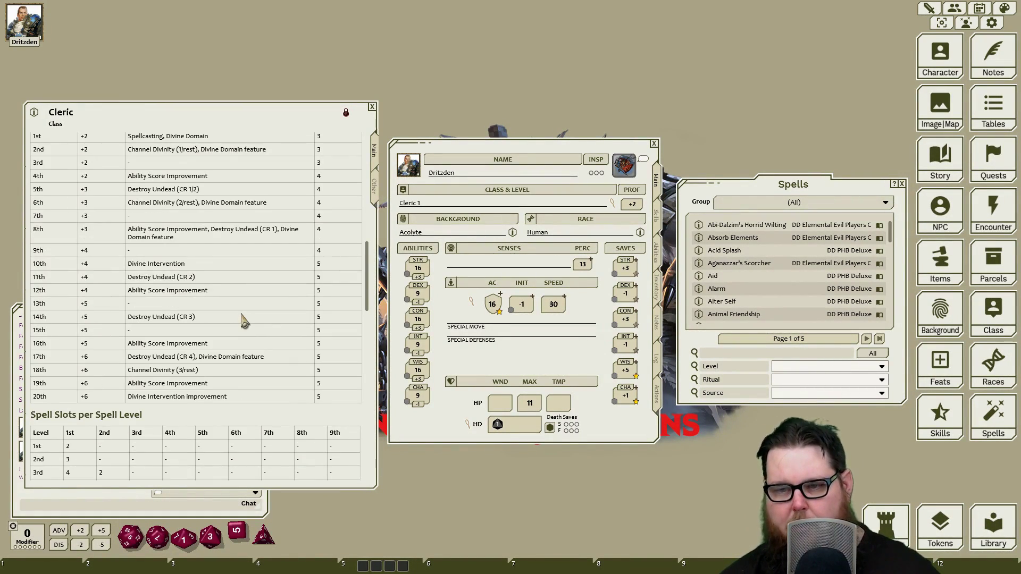
pyautogui.scroll(-3, 248, 316)
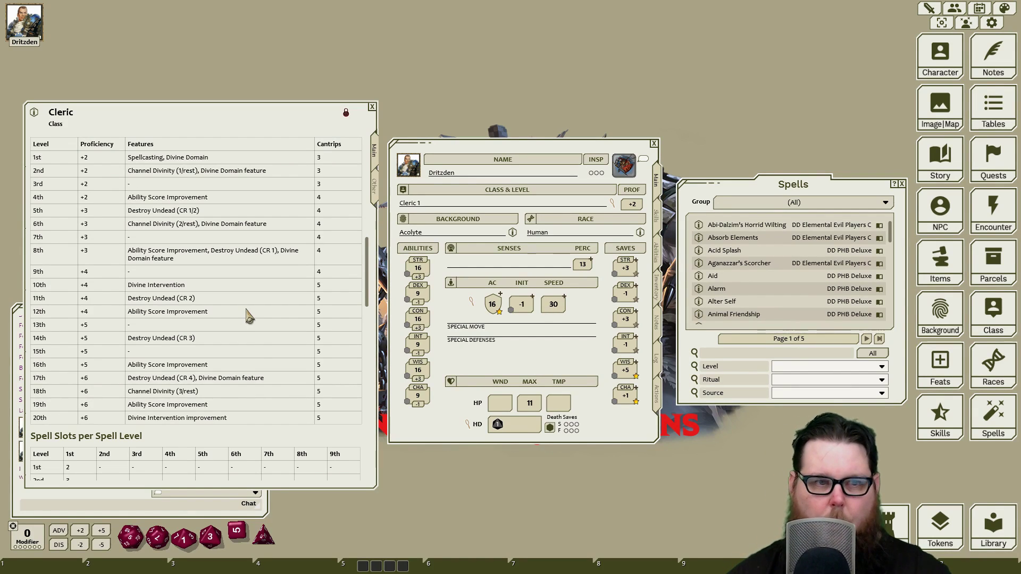
pyautogui.scroll(-10, 248, 318)
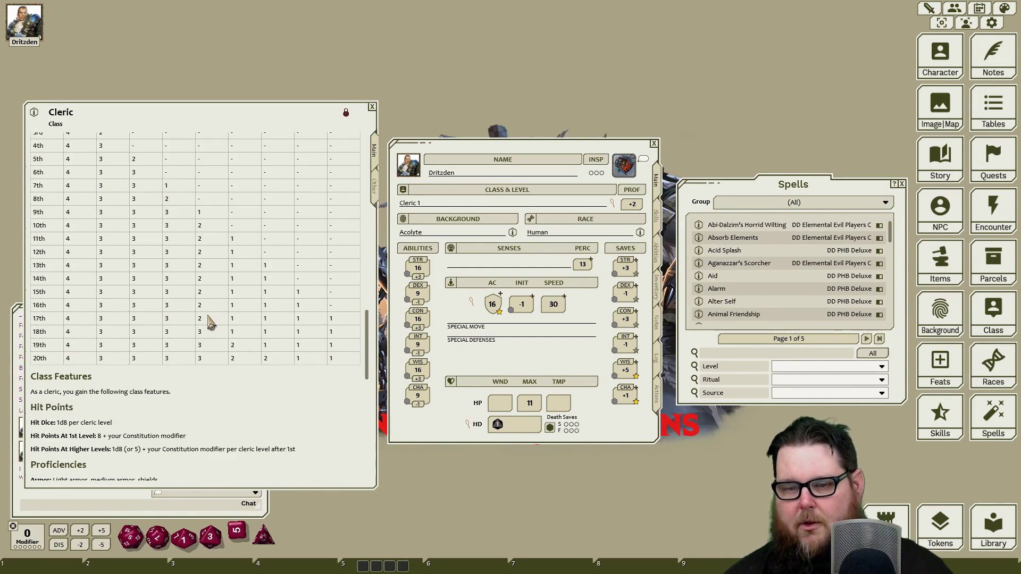
pyautogui.scroll(-5, 185, 335)
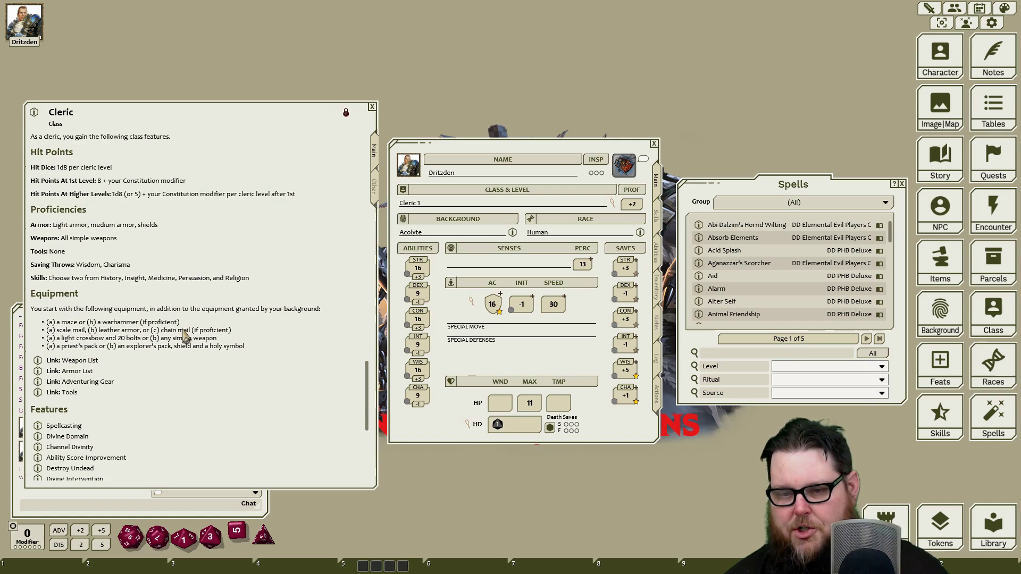
pyautogui.scroll(-1, 184, 339)
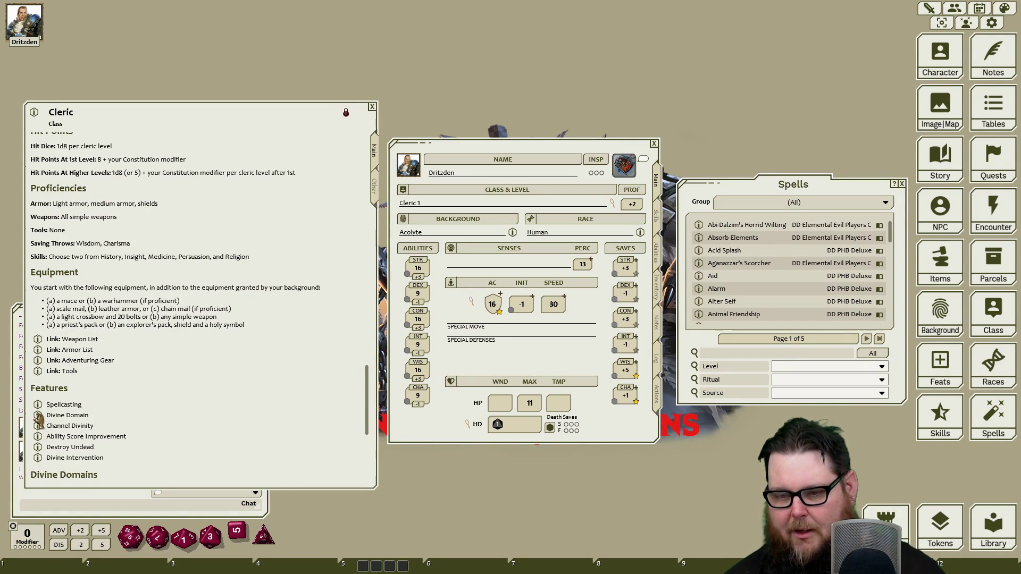
# - Open the Life Domain feature from the character's abilities, read its domain spells and features, and place it over the Cleric entry
pyautogui.click(657, 255)
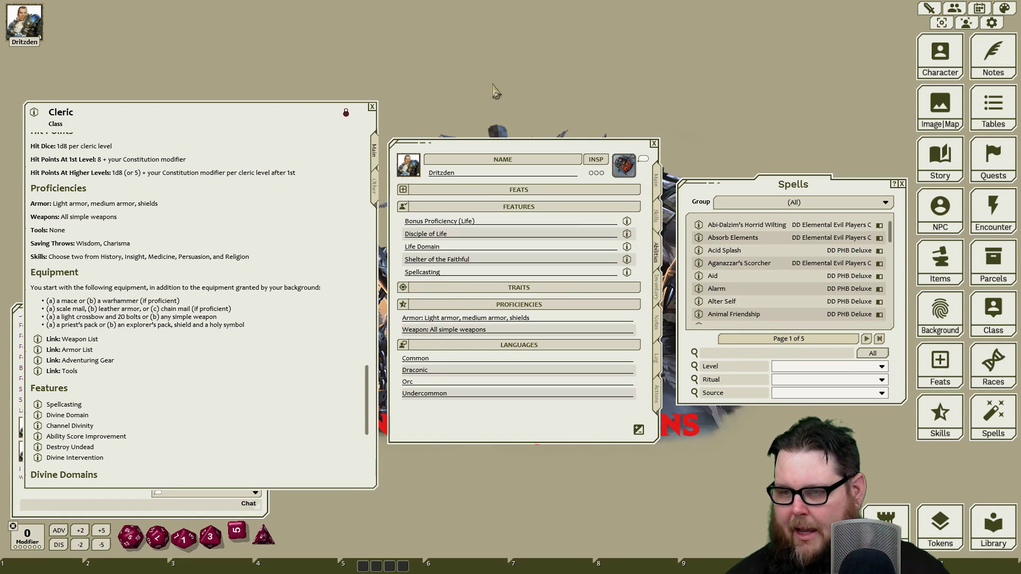
pyautogui.click(626, 248)
pyautogui.scroll(-3, 477, 308)
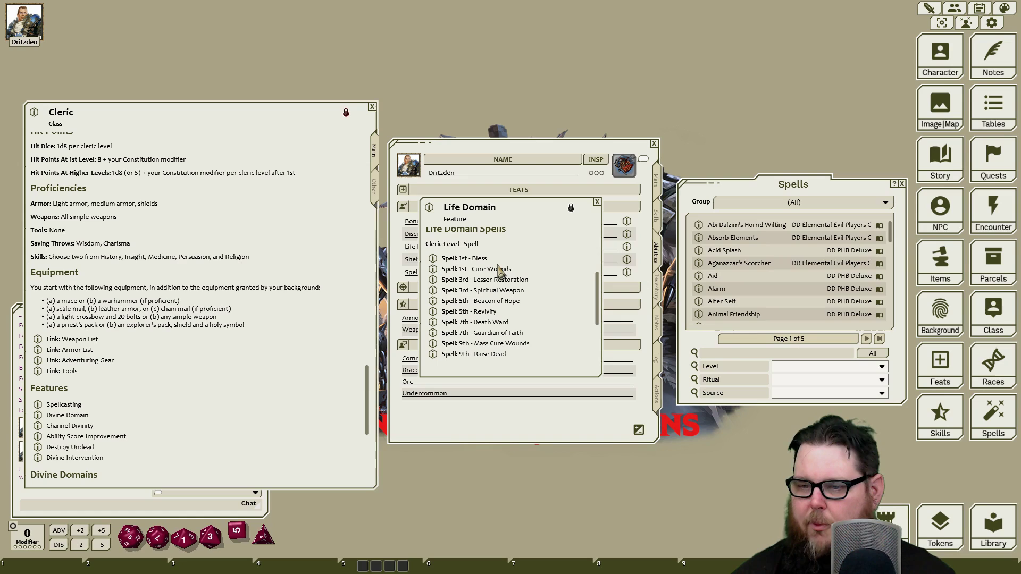
pyautogui.scroll(-3, 513, 322)
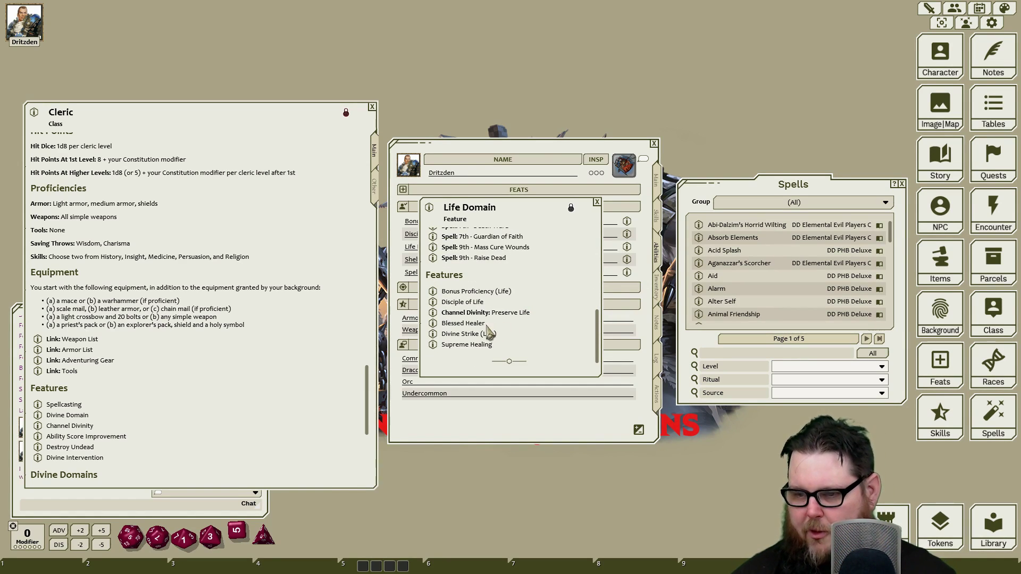
pyautogui.scroll(6, 486, 305)
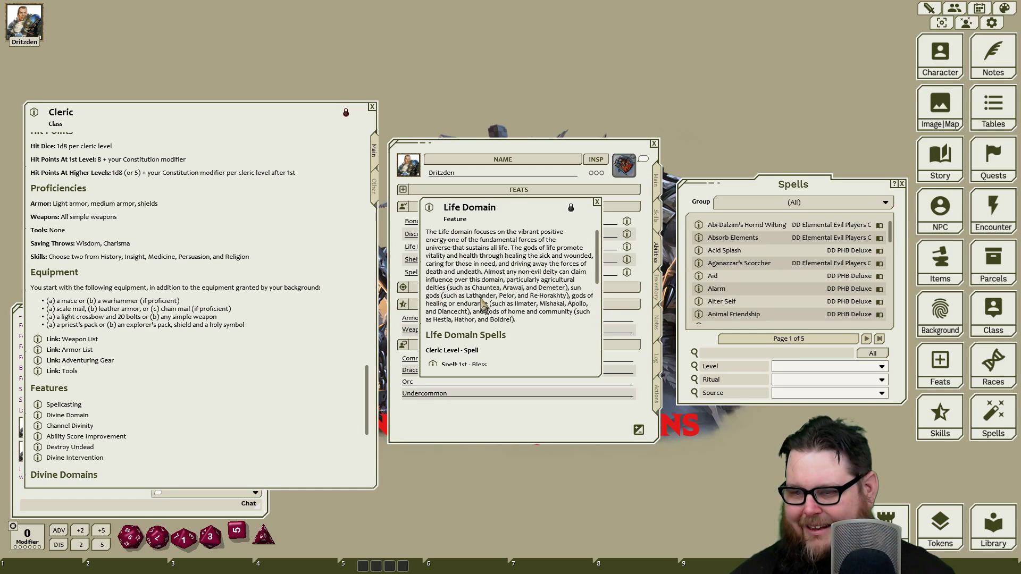
pyautogui.scroll(-2, 481, 301)
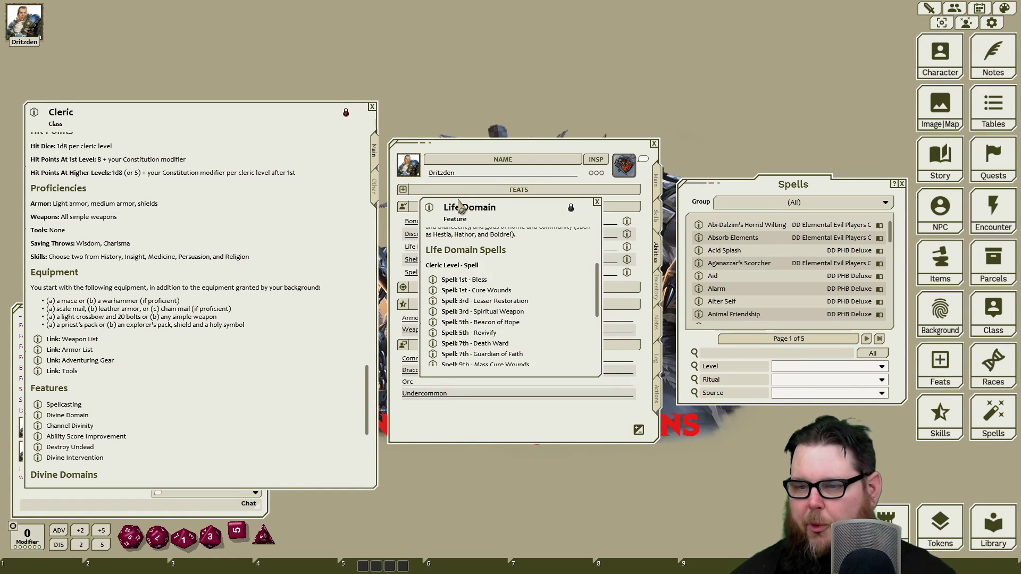
pyautogui.moveTo(459, 205); pyautogui.dragTo(229, 97)
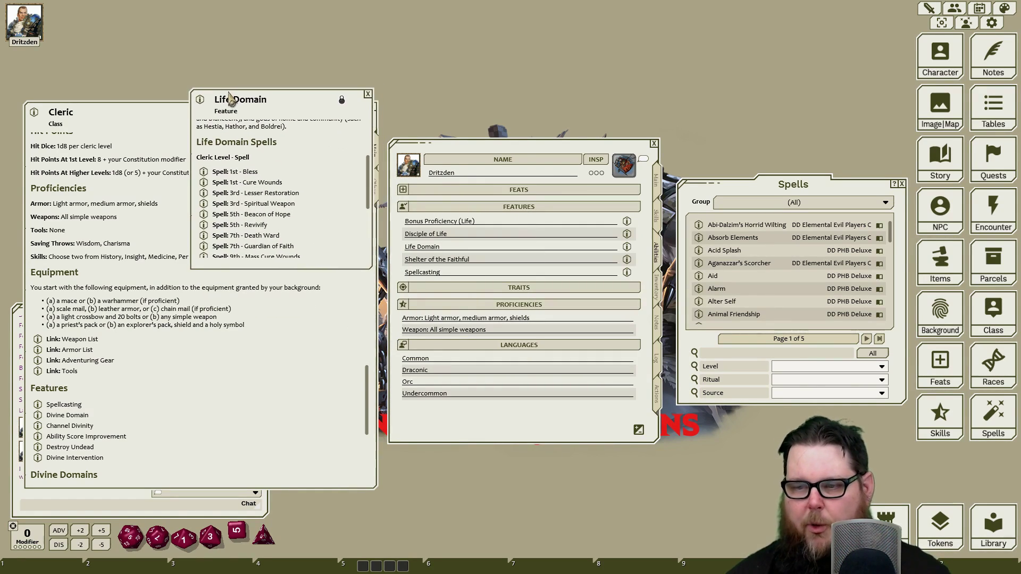
# - Search the spell list for Bless and add it to the spells in the character's actions
pyautogui.click(658, 397)
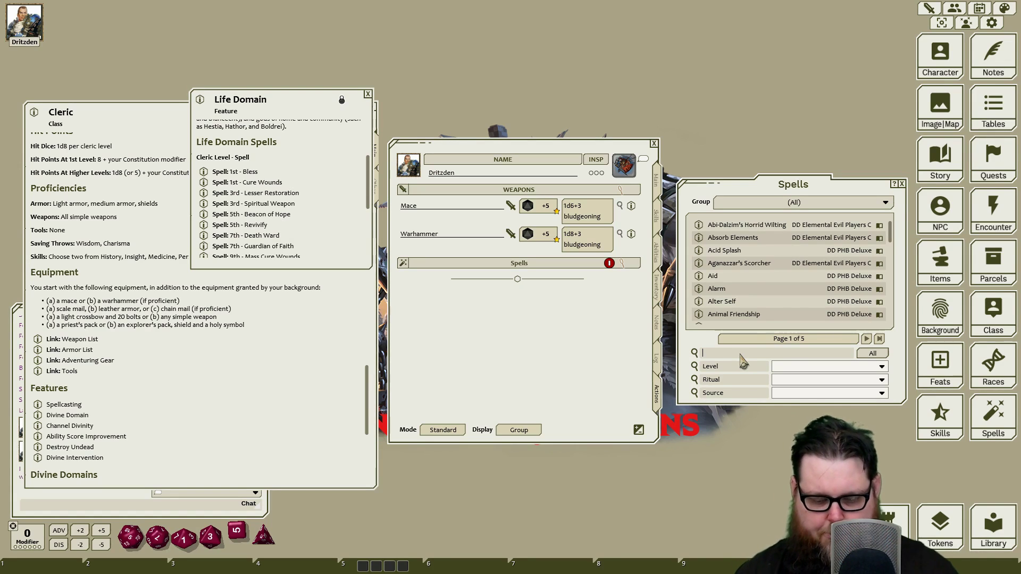
pyautogui.write('bles')
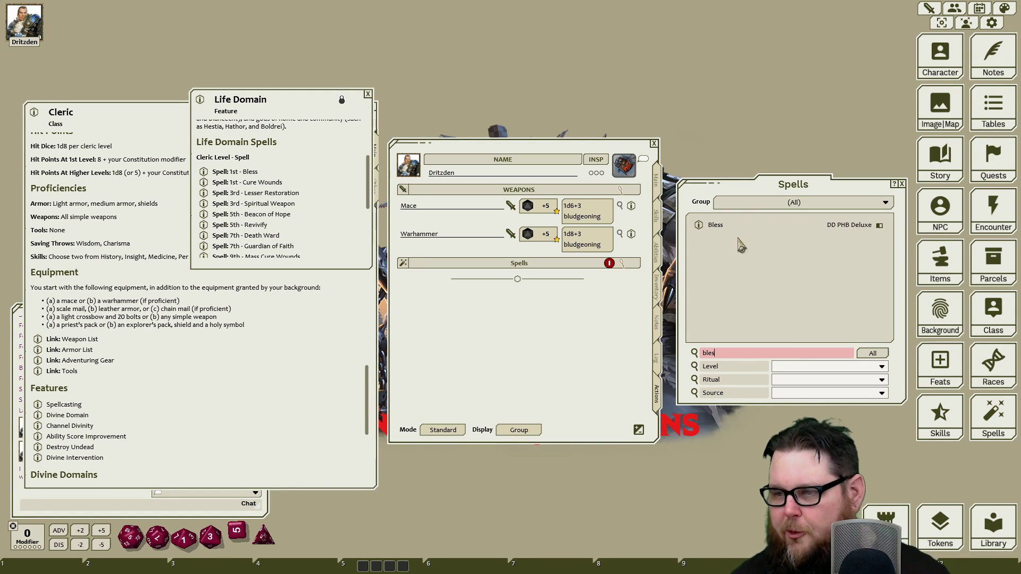
pyautogui.moveTo(713, 226); pyautogui.dragTo(522, 299)
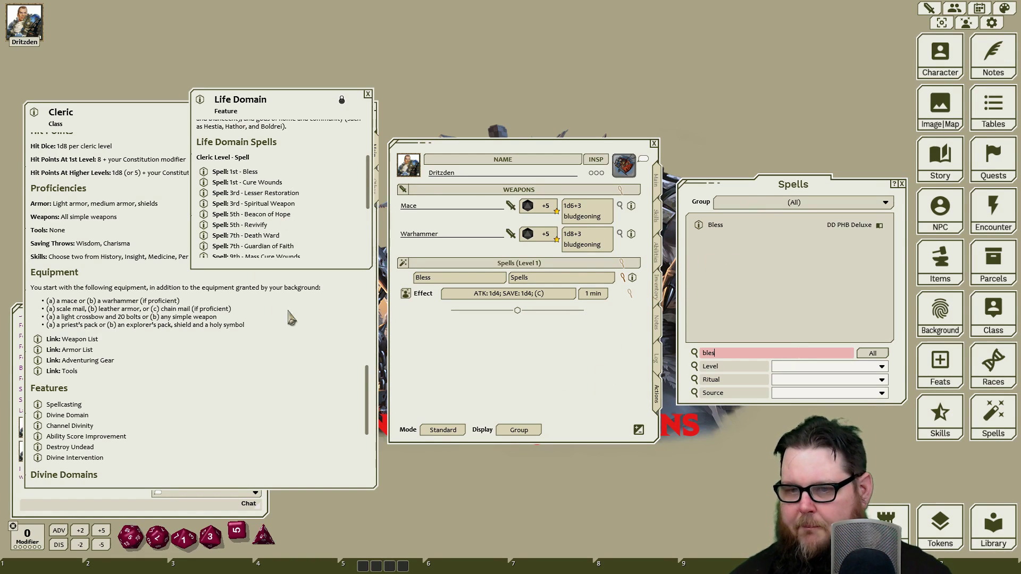
# - Search the spell list for "cure" and add Cure Wounds to the spells in the character's actions
pyautogui.press('BackSpace')
pyautogui.press('BackSpace')
pyautogui.press('BackSpace')
pyautogui.press('BackSpace')
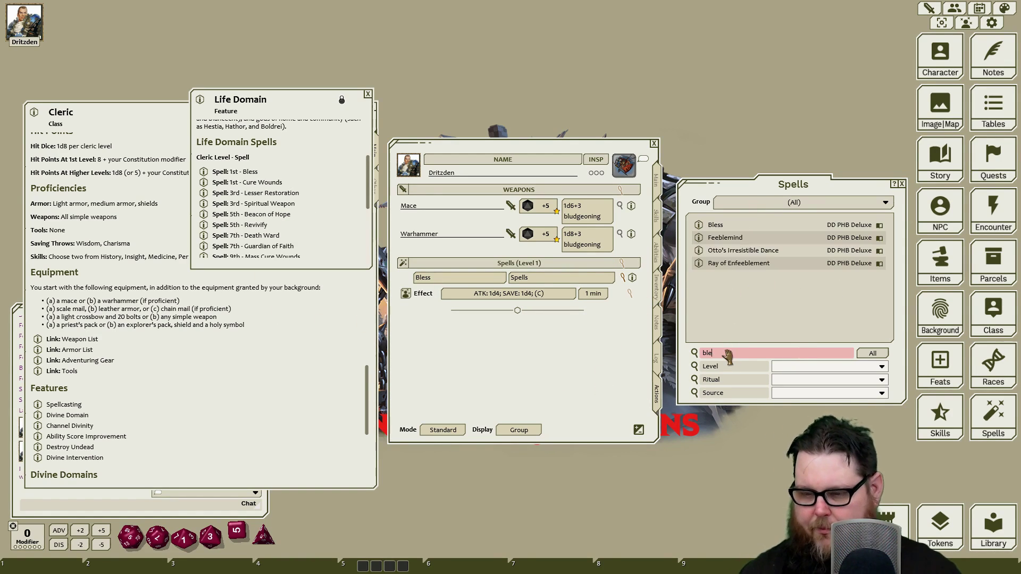
pyautogui.write('cure')
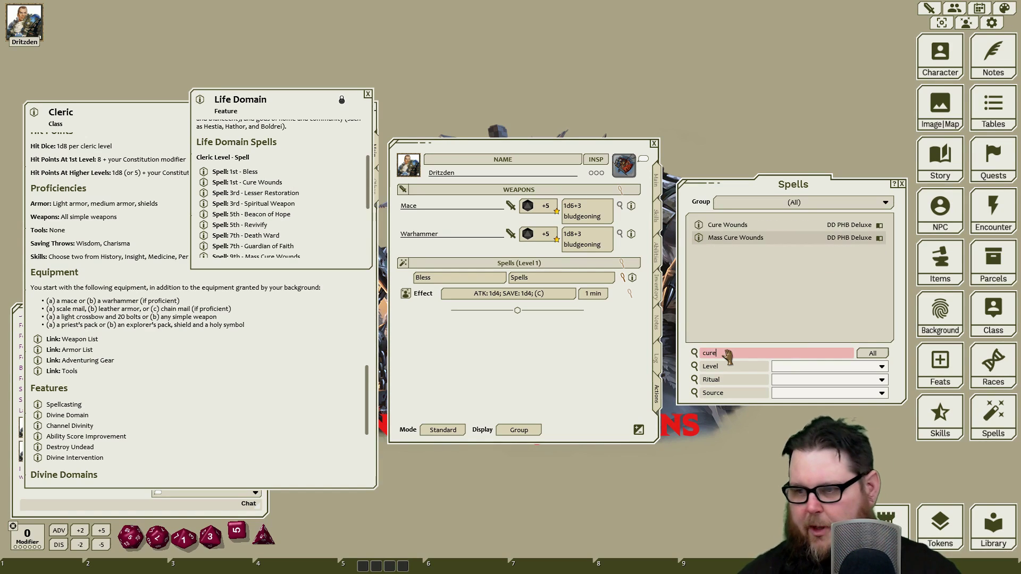
pyautogui.moveTo(698, 227)
pyautogui.mouseDown()
pyautogui.moveTo(553, 330)
pyautogui.moveTo(548, 322)
pyautogui.mouseUp()
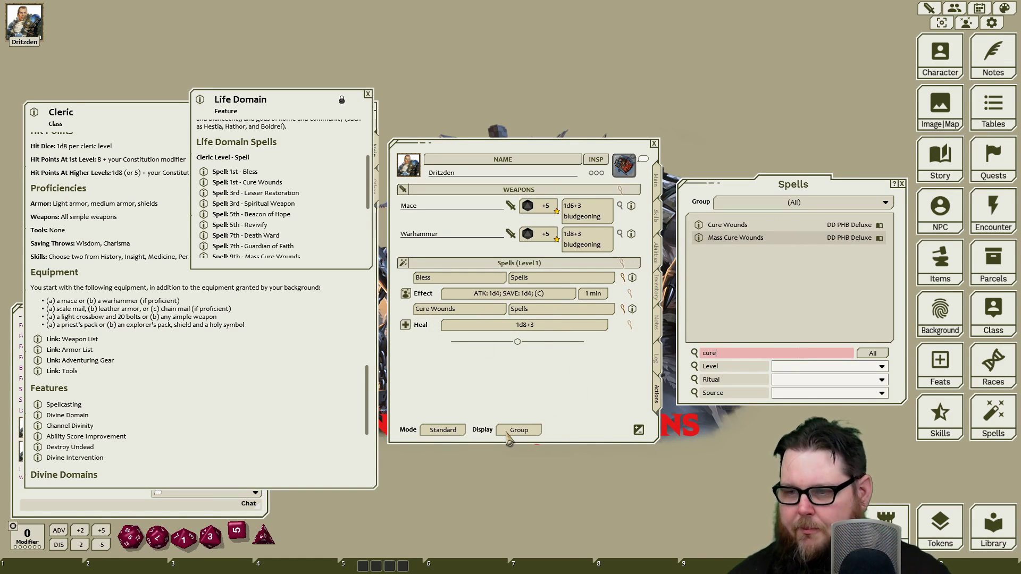
# - Append "(DOMAIN)" to the names of the Bless and Cure Wounds spells in the character's actions
pyautogui.click(460, 281)
pyautogui.press('shift')
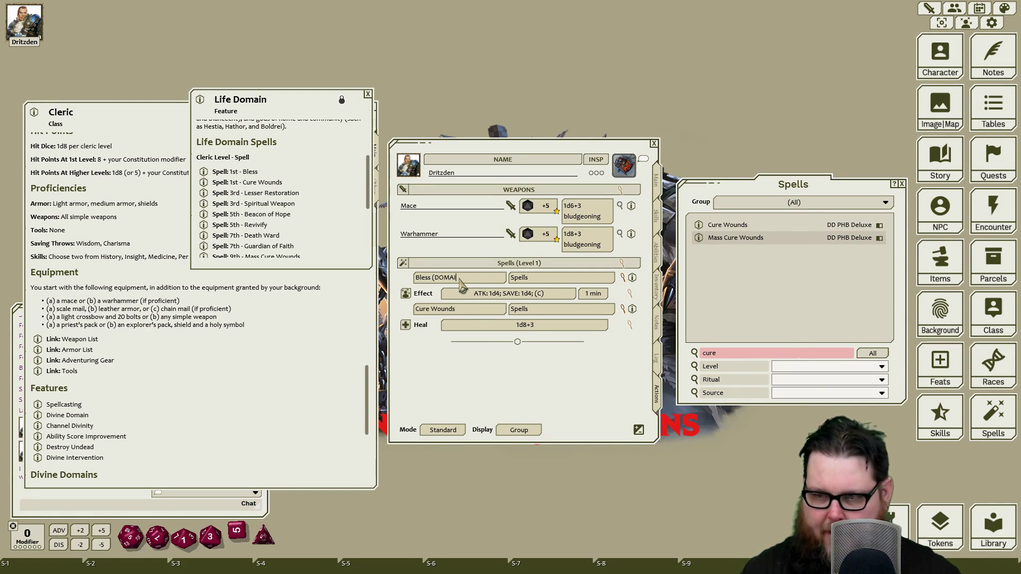
pyautogui.write('(DOMAIN)')
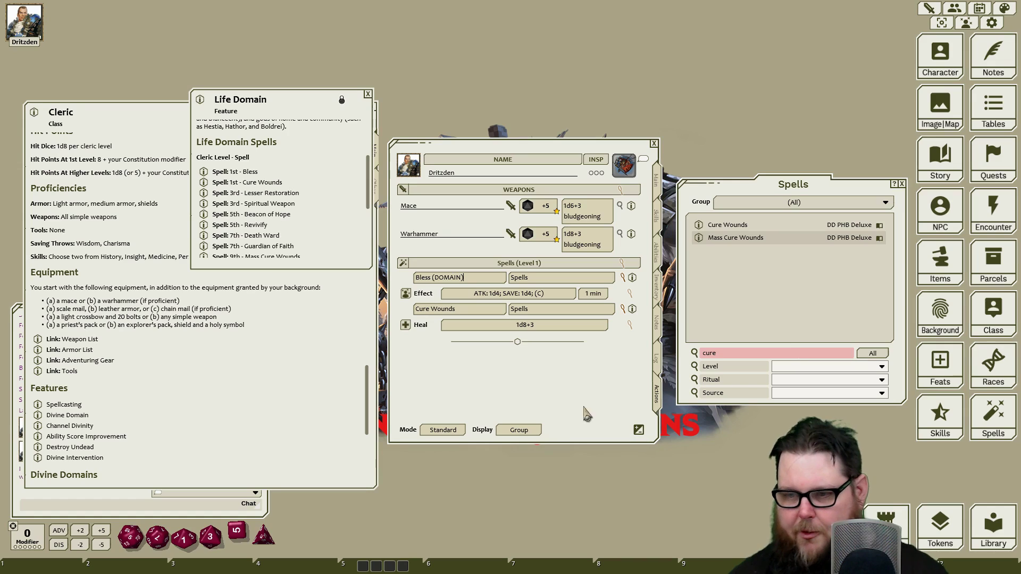
pyautogui.press('shift')
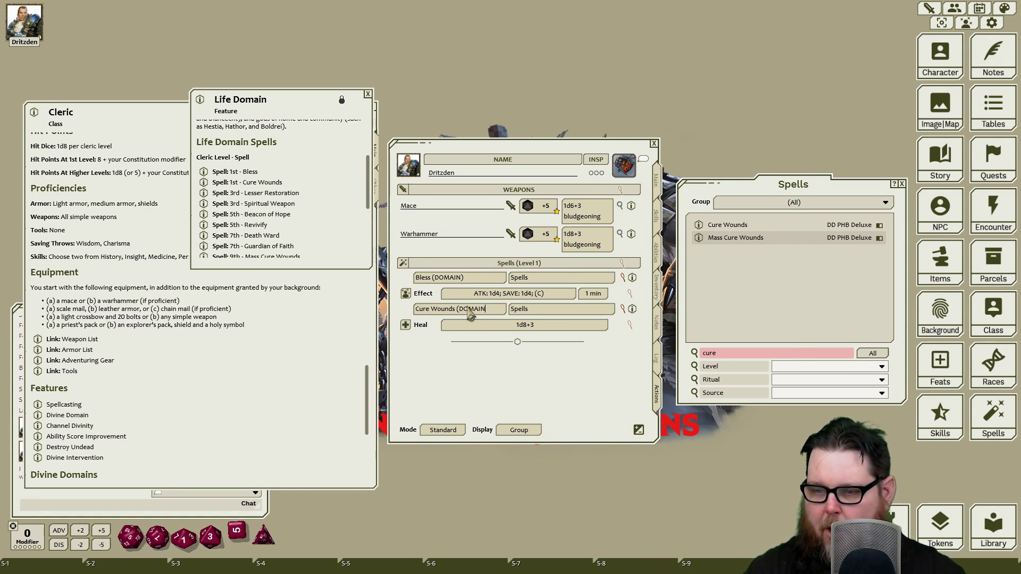
pyautogui.write(')')
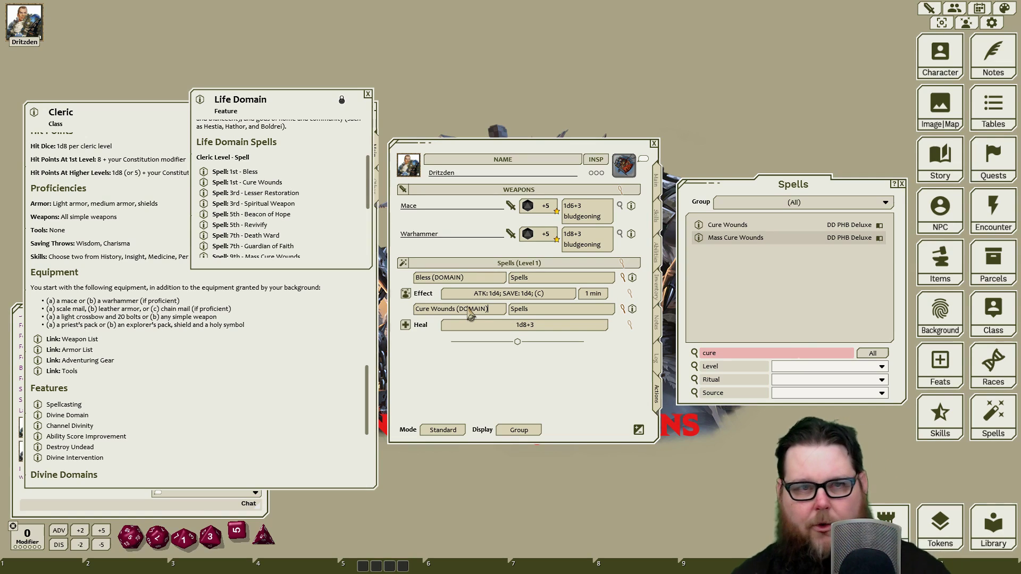
# - Set the spell display to Actions and collapse the details of the Bless and Cure Wounds entries
pyautogui.click(519, 429)
pyautogui.click(521, 431)
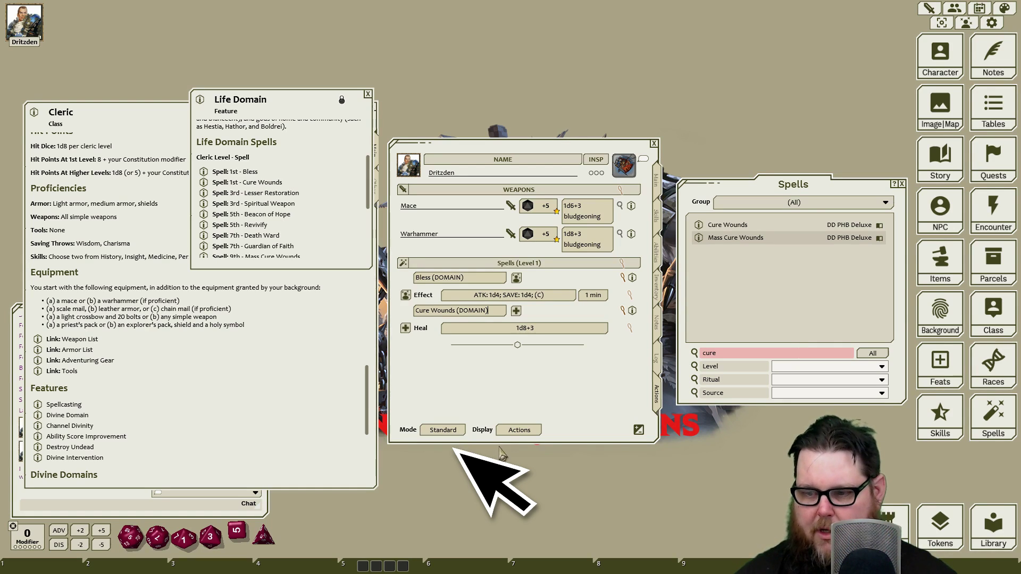
pyautogui.click(521, 432)
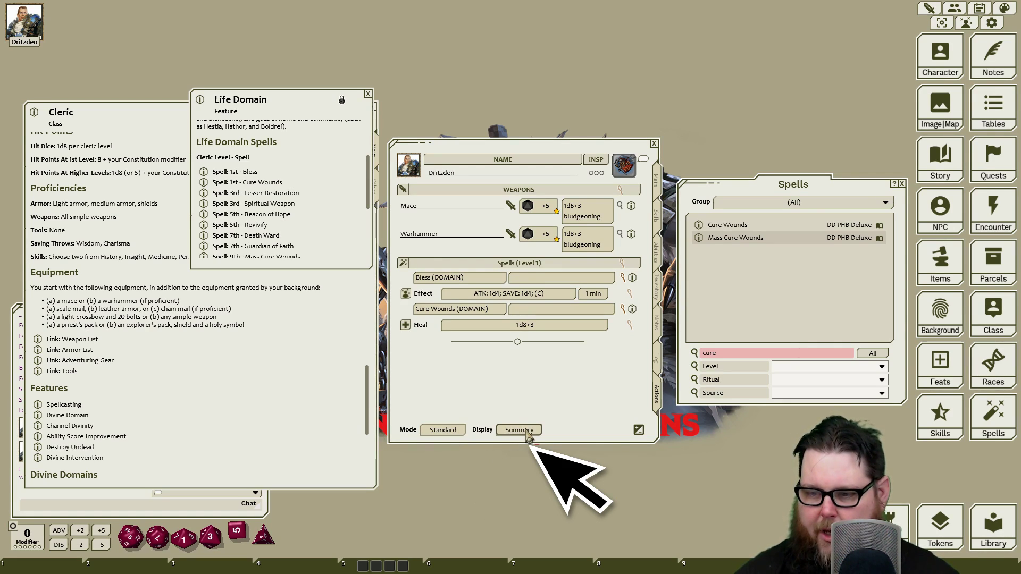
pyautogui.click(526, 432)
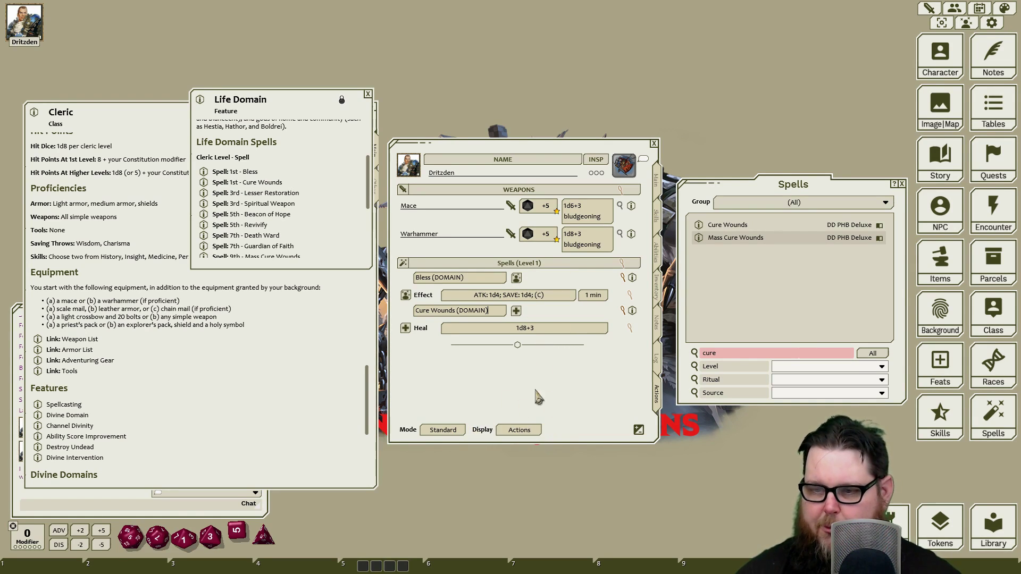
pyautogui.click(623, 278)
pyautogui.click(623, 295)
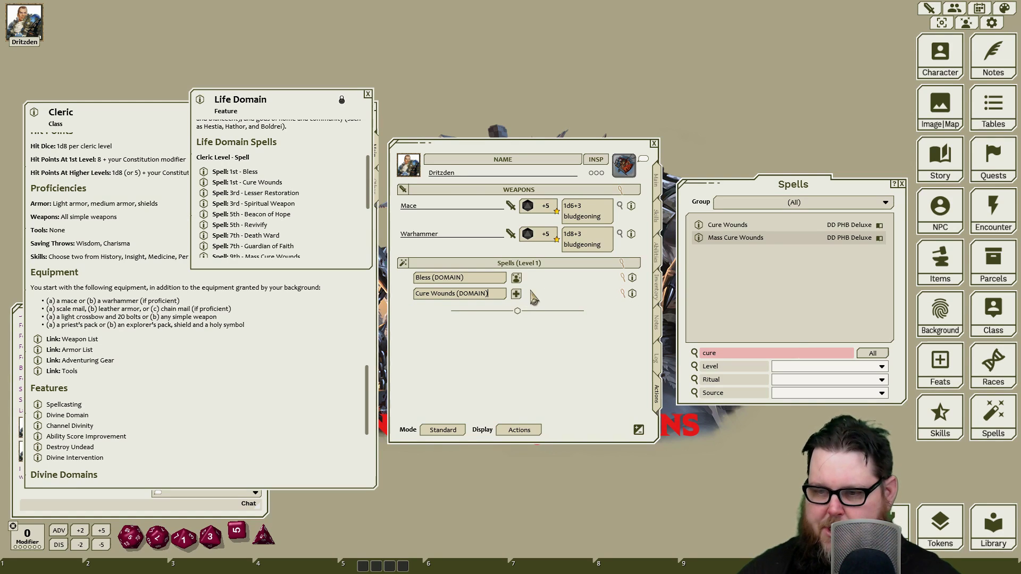
# - Read the description of the character's Bless spell, closing it and the Life Domain feature
pyautogui.click(632, 278)
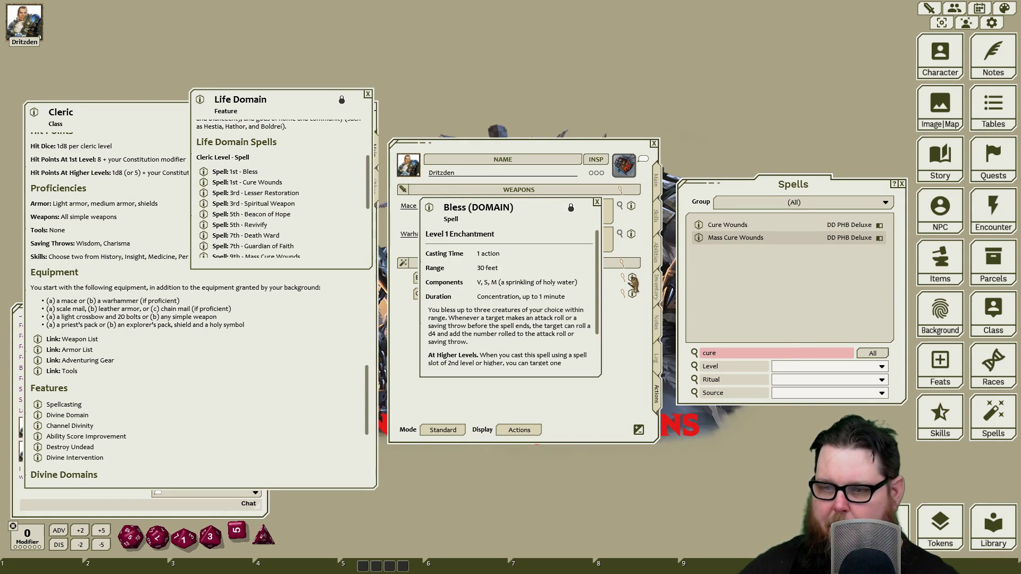
pyautogui.click(597, 203)
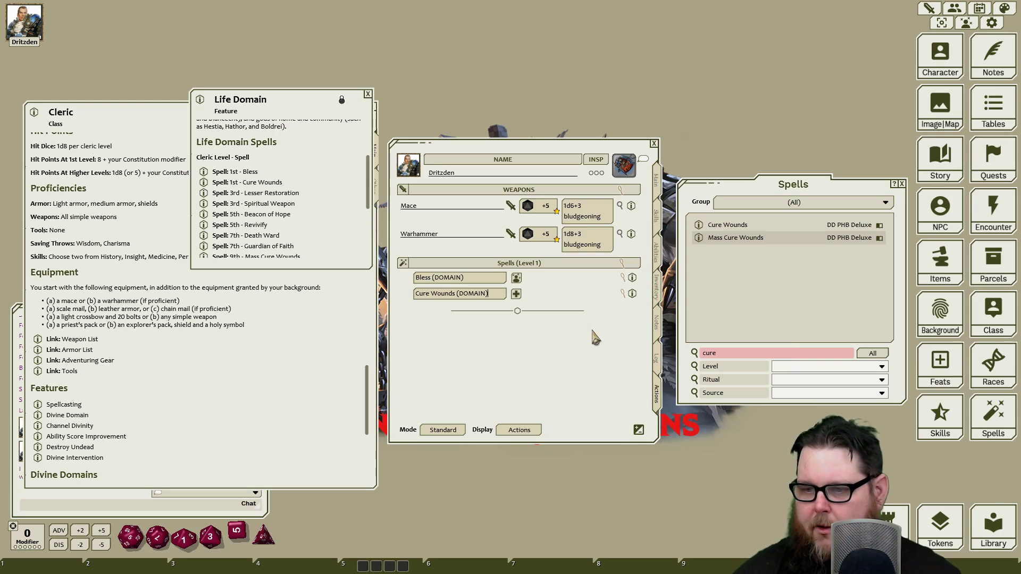
pyautogui.scroll(2, 256, 213)
pyautogui.scroll(-2, 253, 219)
pyautogui.click(367, 93)
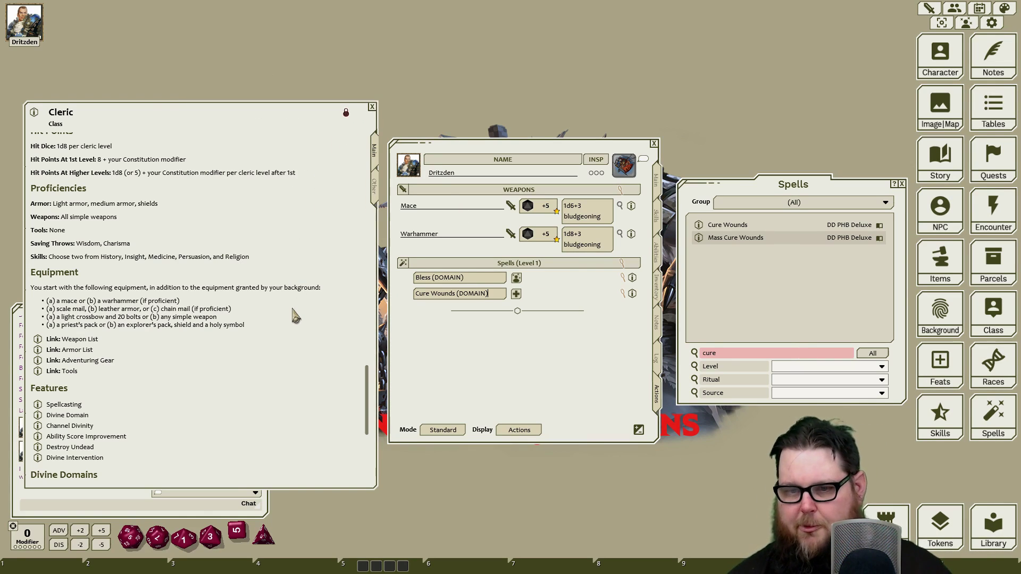
# - Examine the Cleric class entry's level and spell slot tables for the cantrips and slots available at 1st level
pyautogui.scroll(5, 293, 312)
pyautogui.scroll(5, 294, 312)
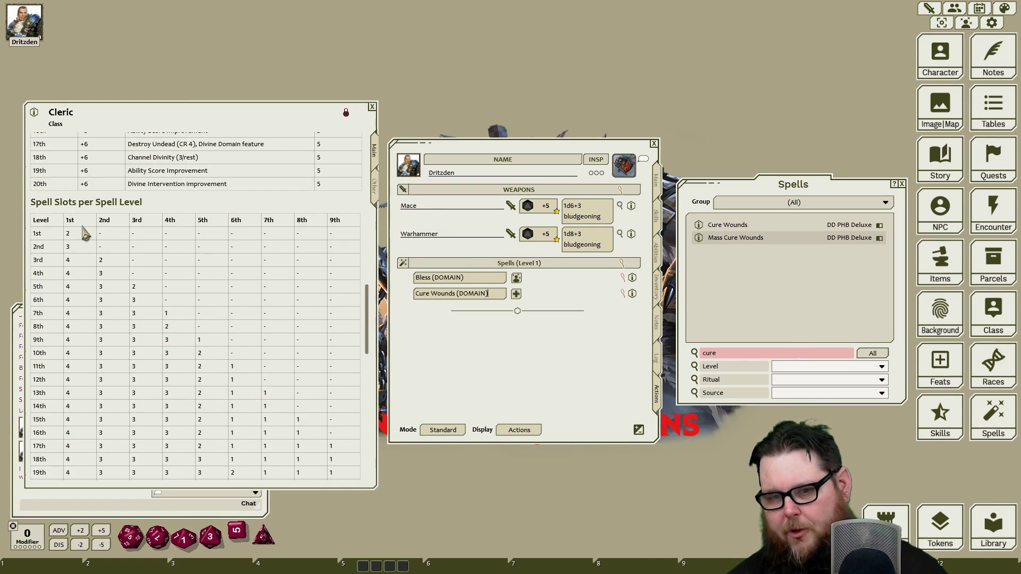
pyautogui.scroll(5, 142, 255)
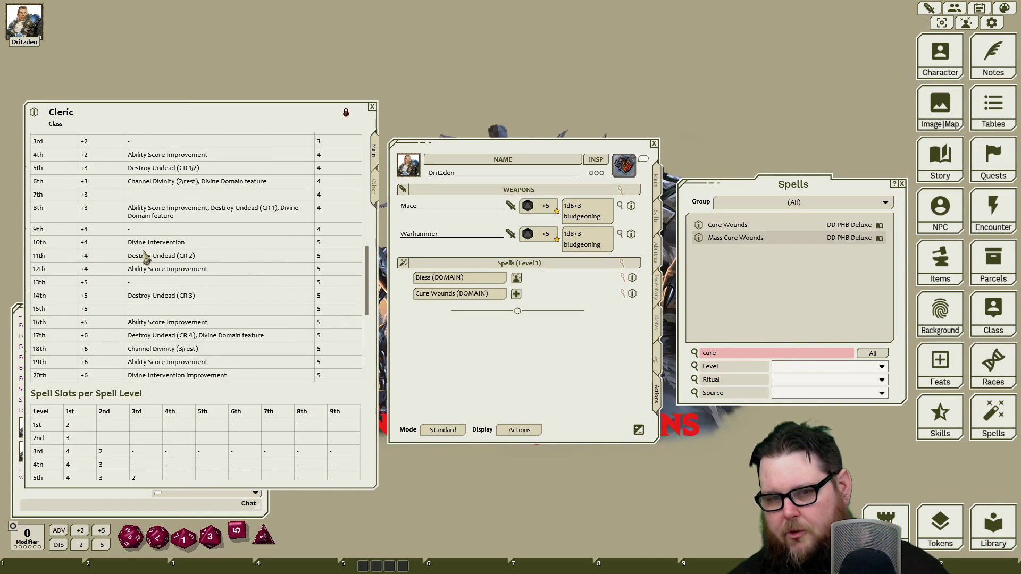
pyautogui.scroll(-3, 145, 256)
pyautogui.scroll(10, 143, 251)
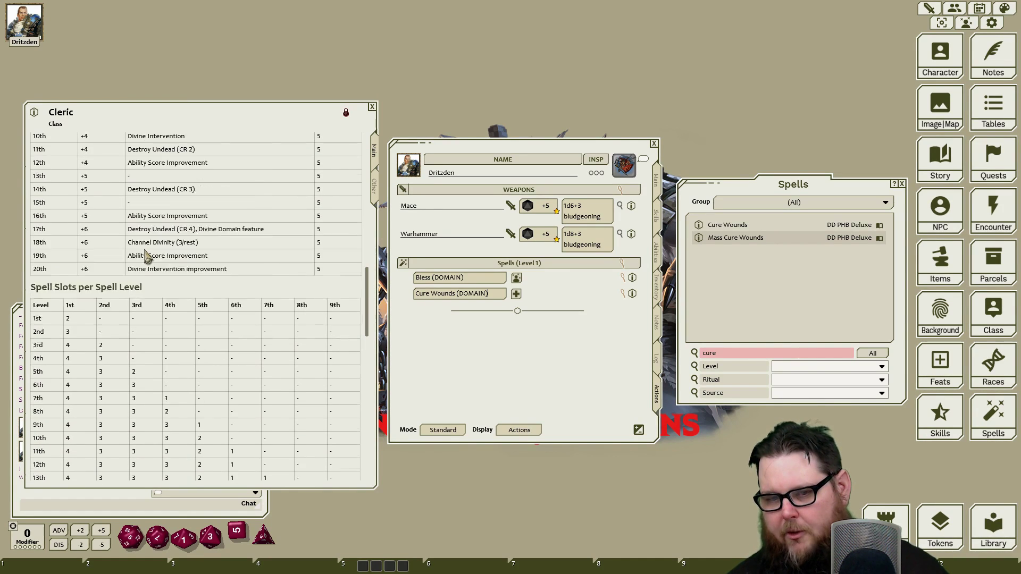
pyautogui.scroll(1, 189, 270)
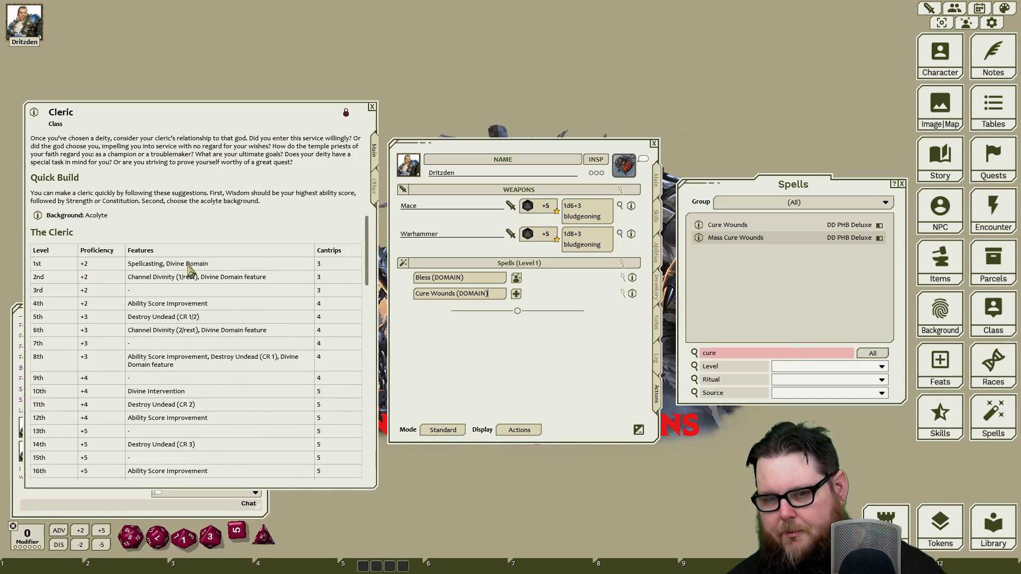
pyautogui.scroll(-6, 189, 270)
pyautogui.scroll(2, 193, 267)
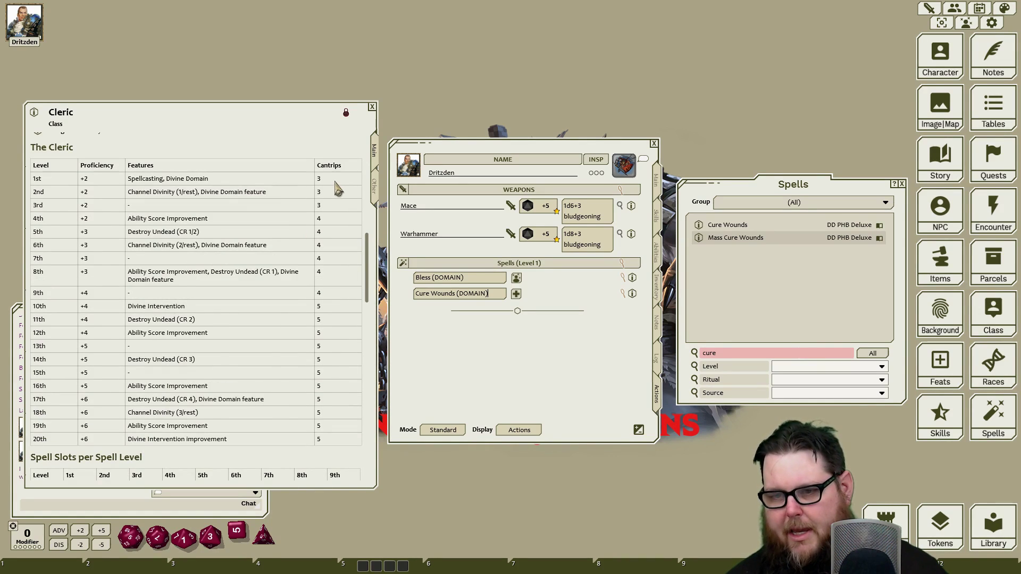
# - Clear the spell name search and filter the spell list to level 0 with Cleric as the source
pyautogui.doubleClick(743, 356)
pyautogui.press('BackSpace')
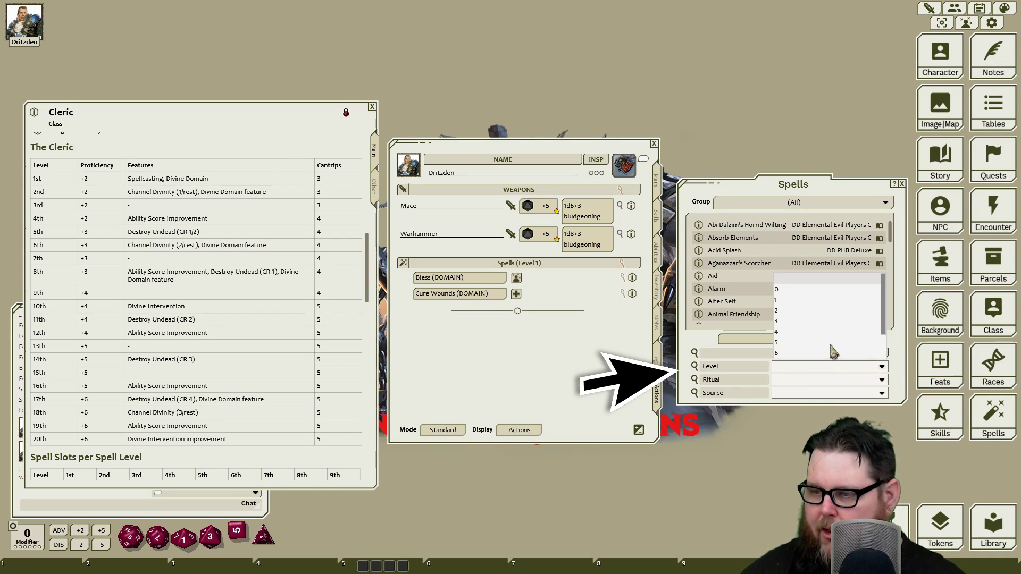
pyautogui.click(776, 290)
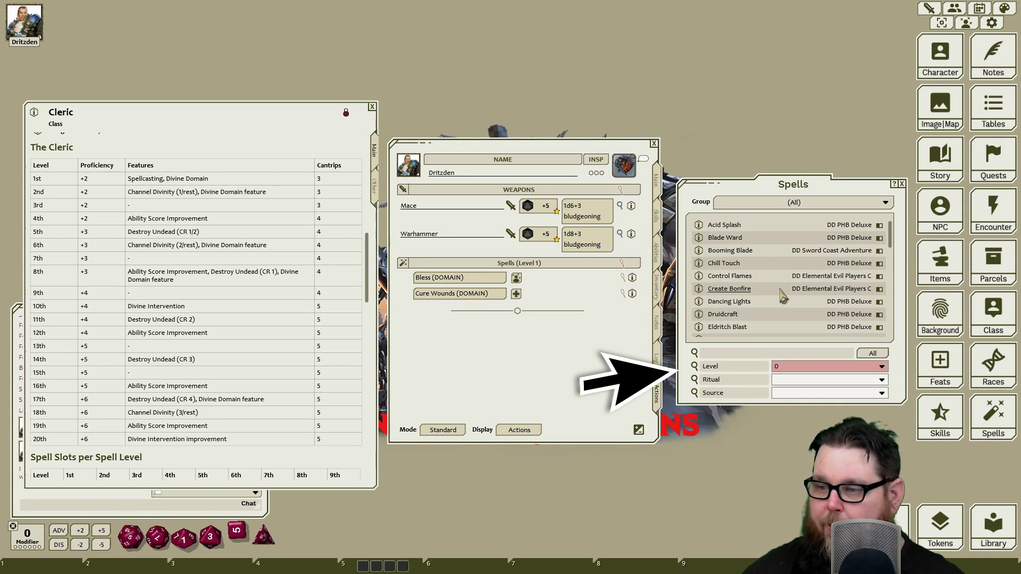
pyautogui.click(882, 395)
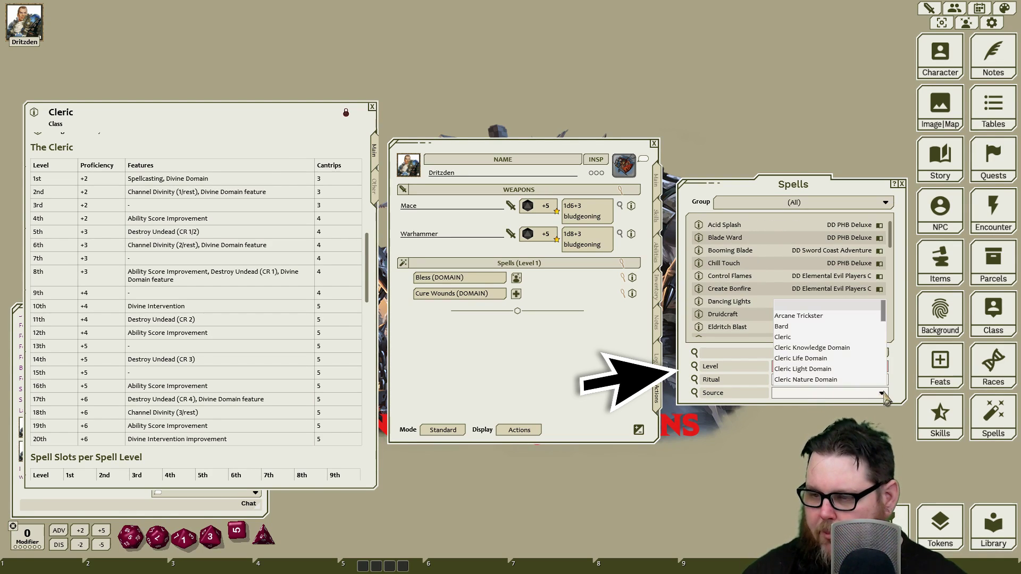
pyautogui.click(804, 337)
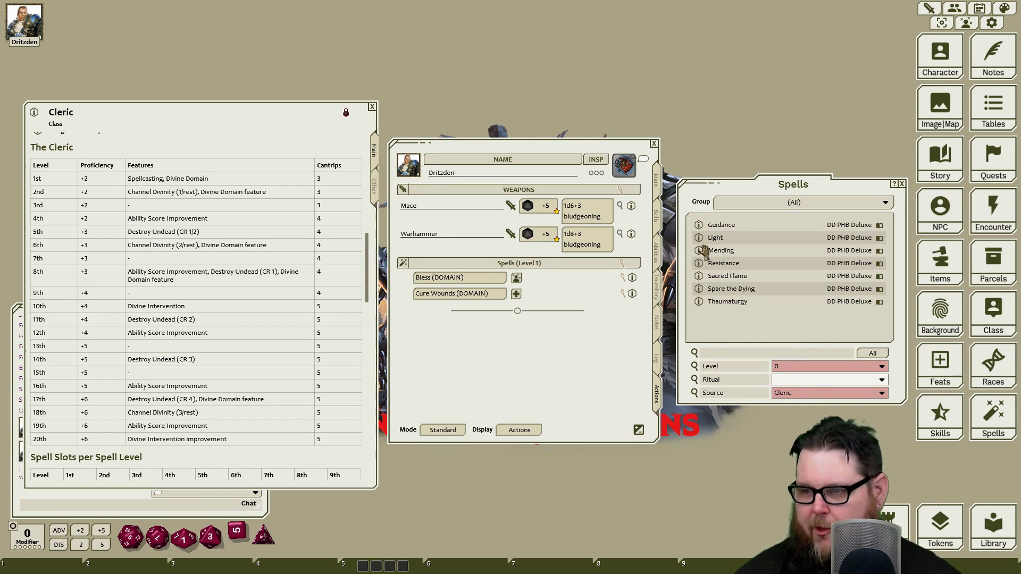
# - Add the Sacred Flame, Spare the Dying and Mending cantrips to the character's actions and collapse Sacred Flame's details
pyautogui.moveTo(701, 282); pyautogui.dragTo(519, 322)
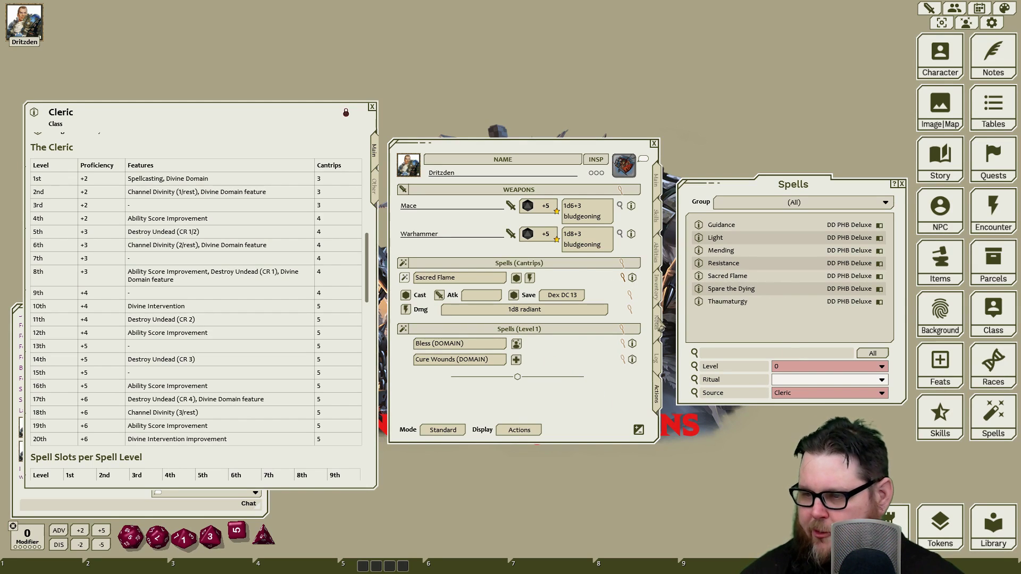
pyautogui.moveTo(700, 294); pyautogui.dragTo(537, 303)
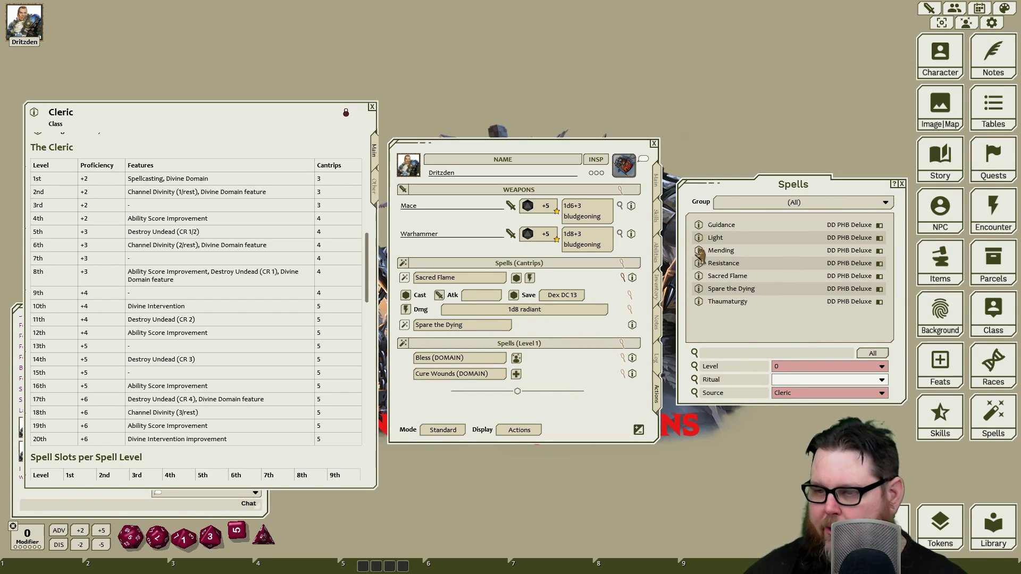
pyautogui.moveTo(699, 253); pyautogui.dragTo(538, 298)
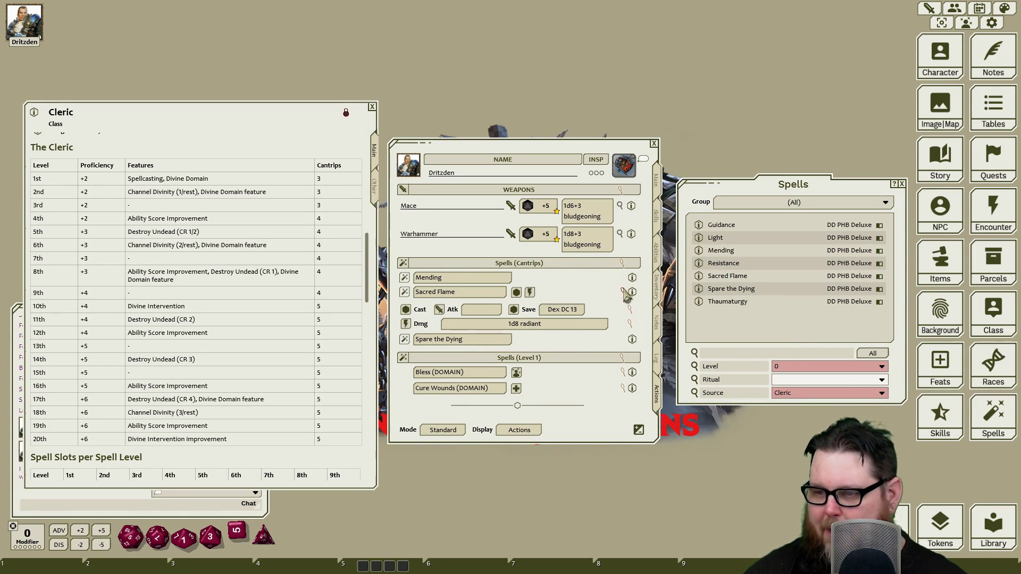
pyautogui.click(625, 293)
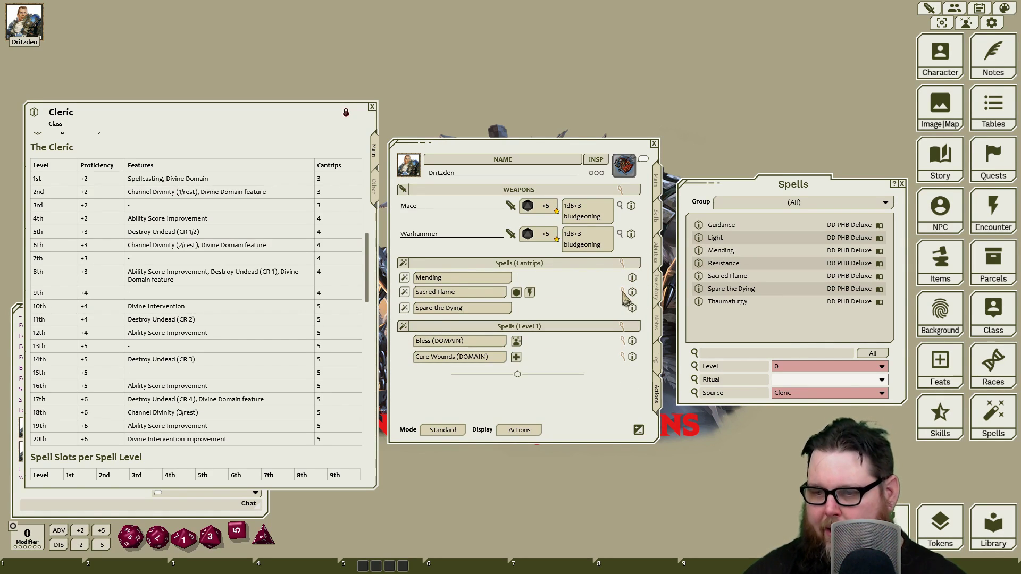
pyautogui.click(629, 293)
pyautogui.click(623, 292)
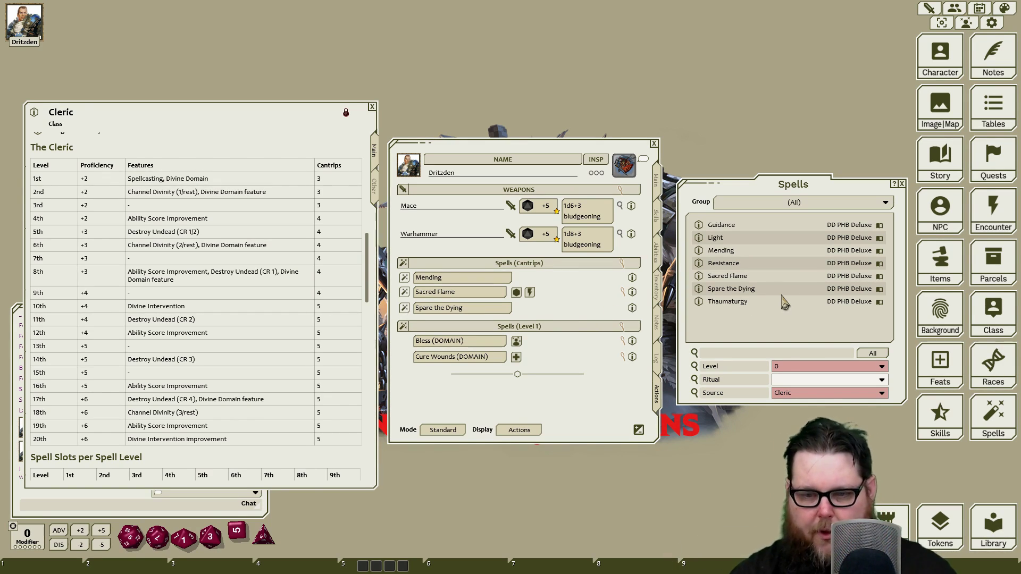
# - Review the Cleric class entry's introduction and the character's main statistics, returning to the actions page
pyautogui.scroll(5, 226, 326)
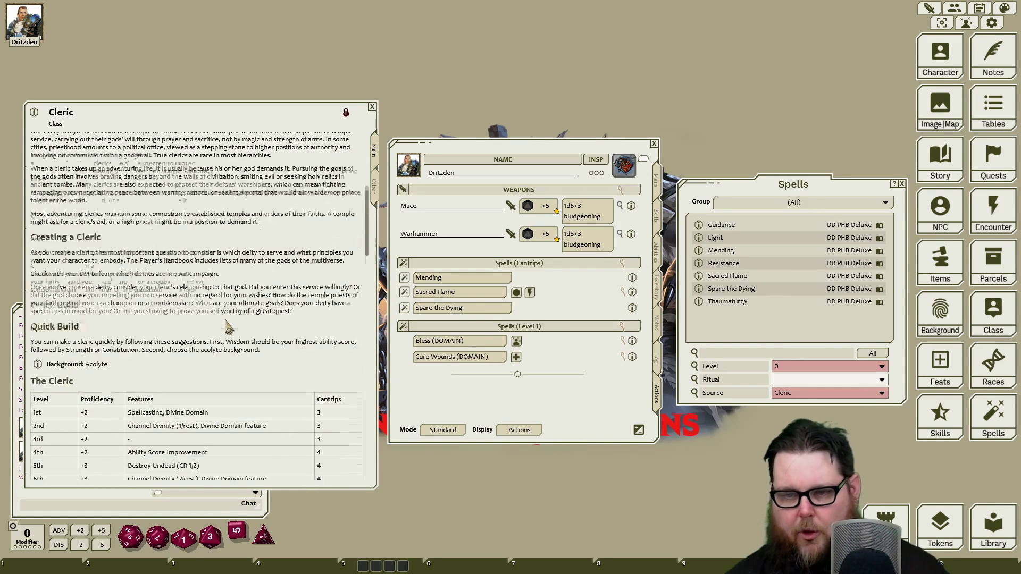
pyautogui.scroll(1, 228, 325)
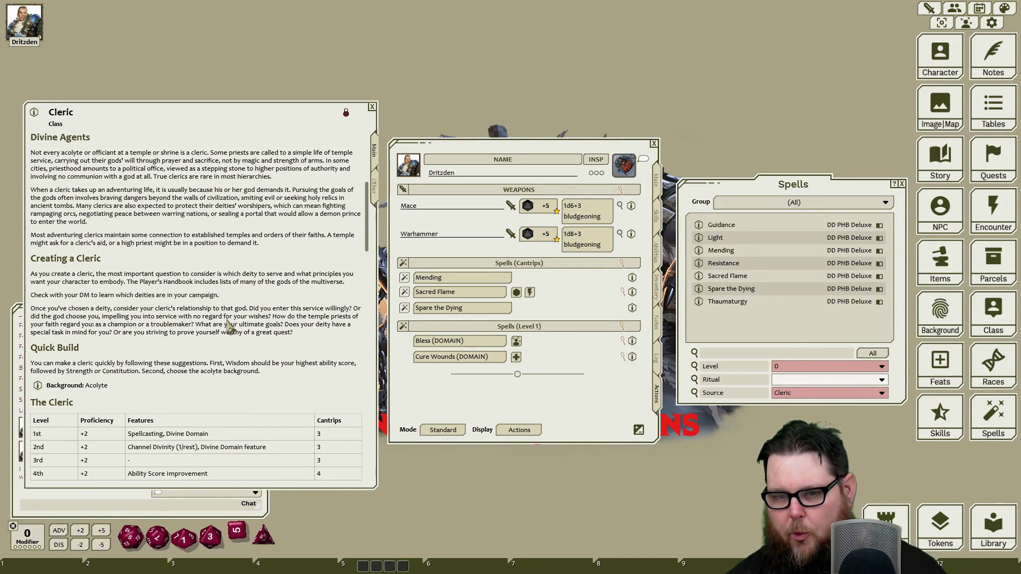
pyautogui.click(658, 183)
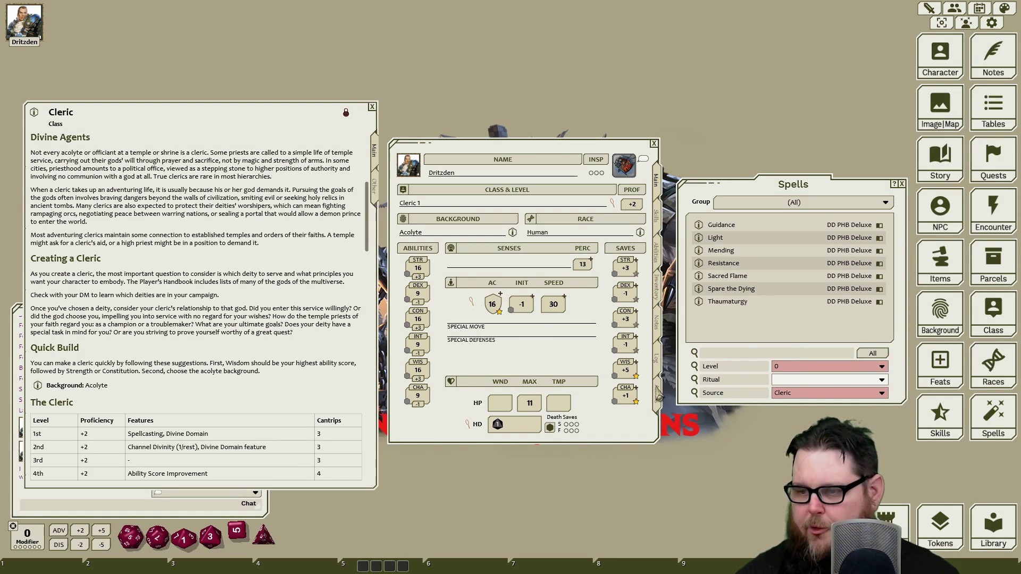
pyautogui.click(658, 399)
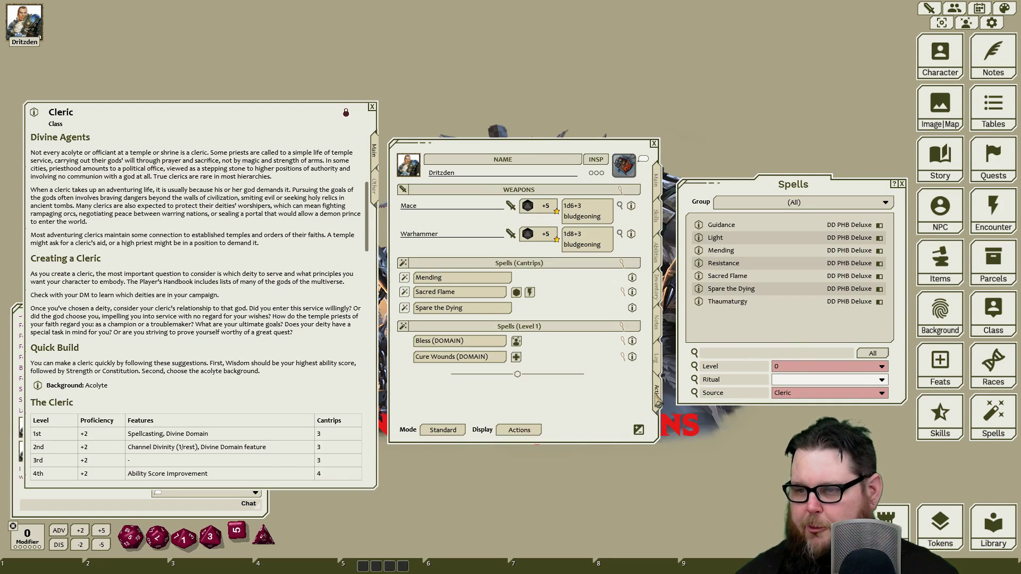
# - Filter the Cleric spells to level 1 and add Healing Word and Detect Magic to the character's actions
pyautogui.click(882, 368)
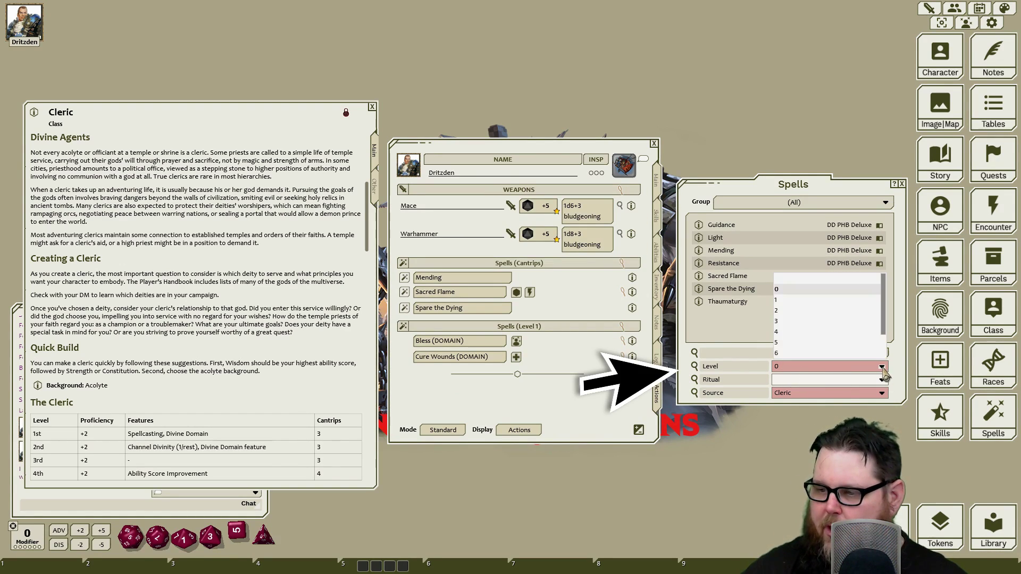
pyautogui.click(781, 307)
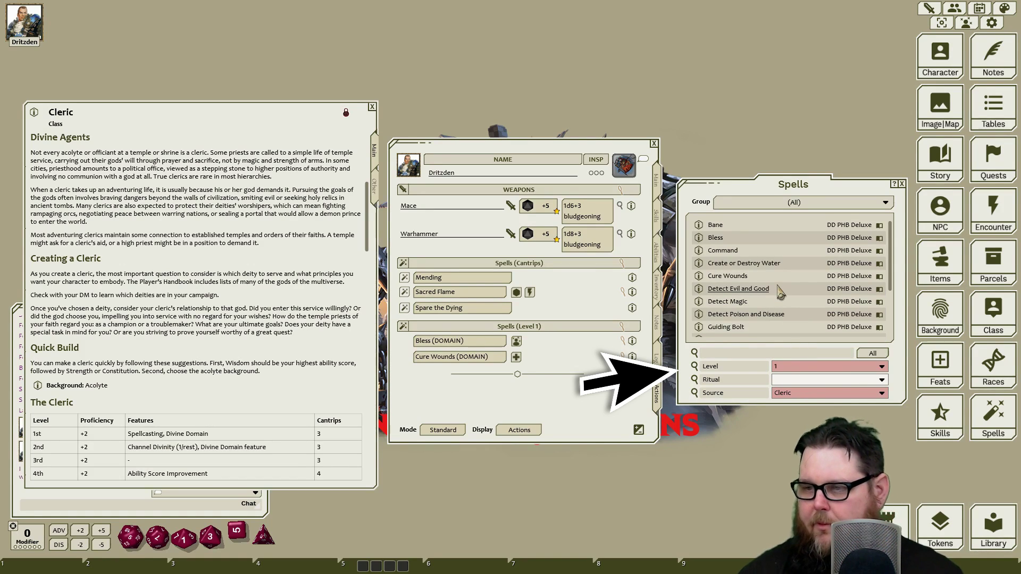
pyautogui.scroll(-3, 780, 291)
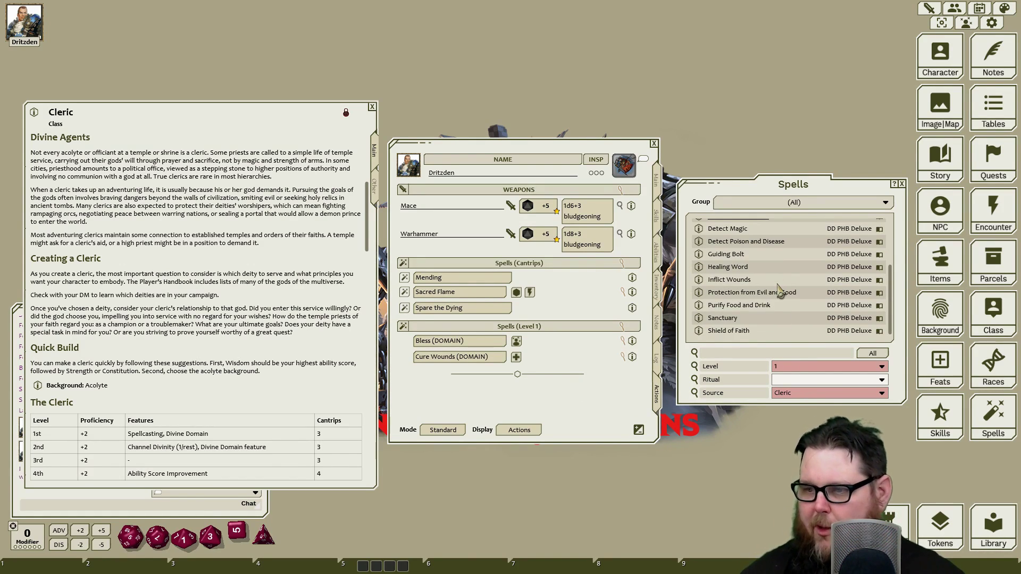
pyautogui.scroll(1, 780, 290)
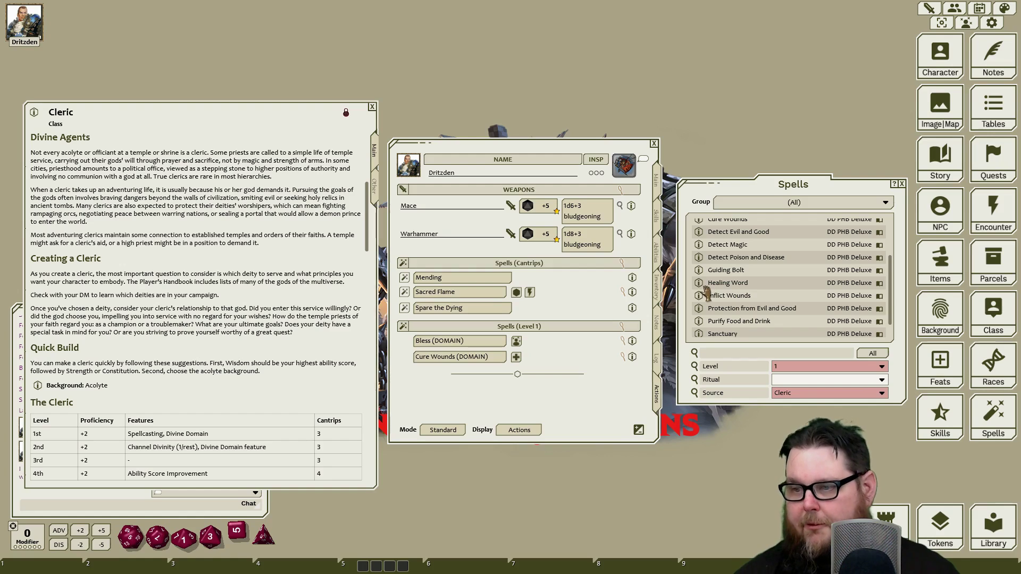
pyautogui.moveTo(700, 287)
pyautogui.mouseDown()
pyautogui.moveTo(563, 297)
pyautogui.moveTo(549, 367)
pyautogui.moveTo(570, 367)
pyautogui.mouseUp()
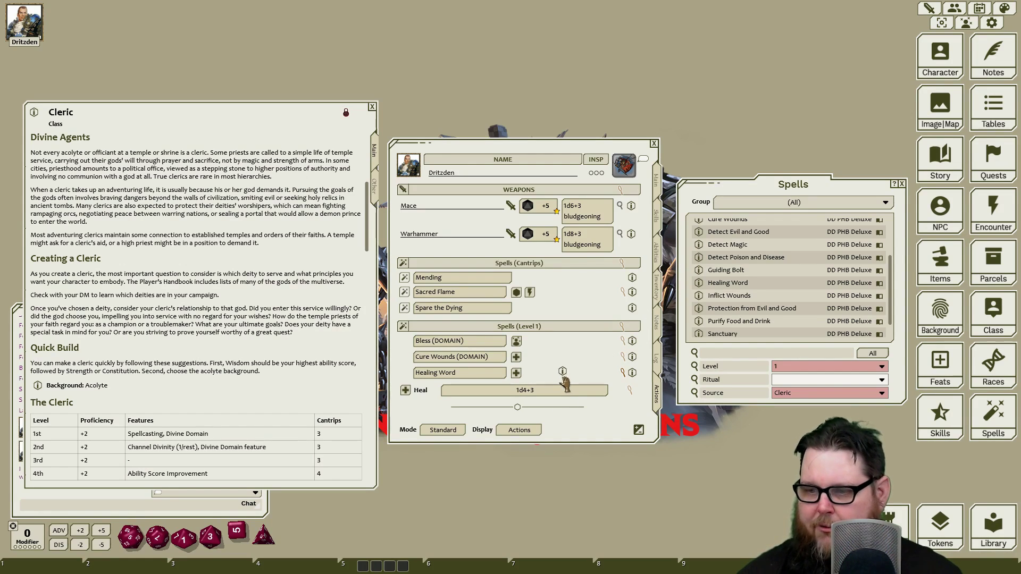
pyautogui.moveTo(559, 415); pyautogui.dragTo(572, 380)
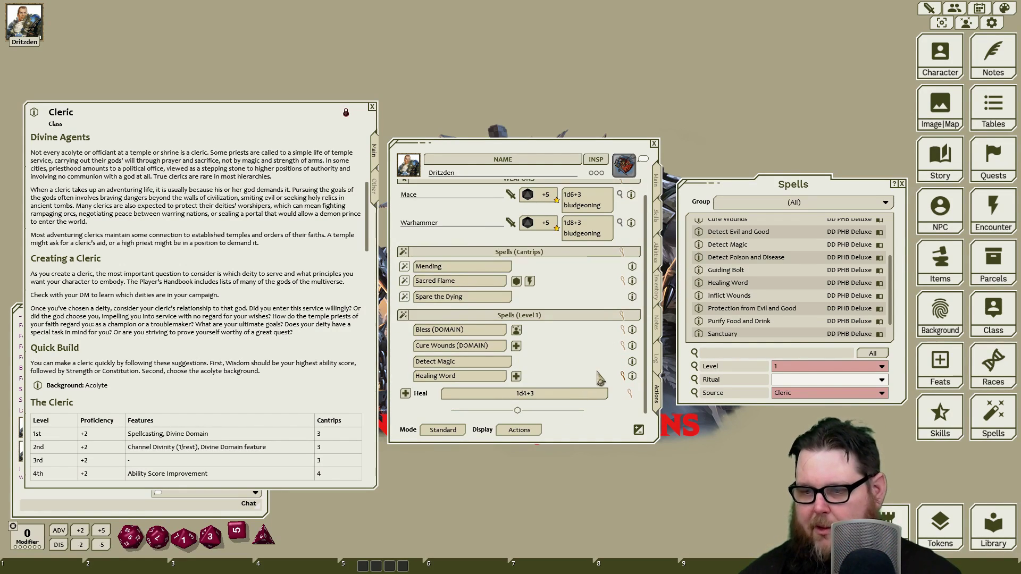
# - Add the level 1 Cleric spells Cure Wounds and Guiding Bolt to the character's actions and collapse their details
pyautogui.scroll(1, 781, 269)
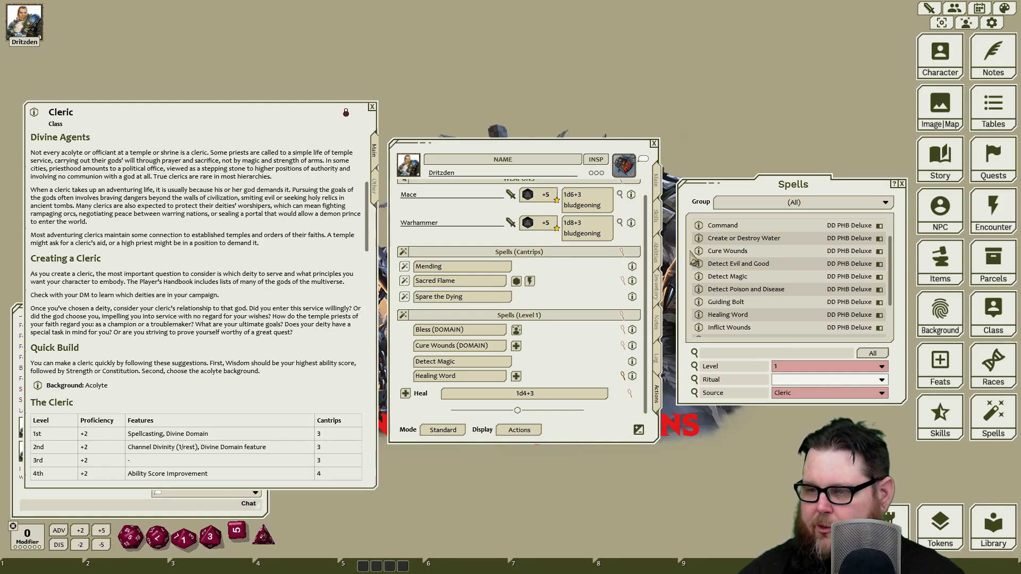
pyautogui.moveTo(699, 255)
pyautogui.mouseDown()
pyautogui.moveTo(627, 354)
pyautogui.moveTo(572, 364)
pyautogui.mouseUp()
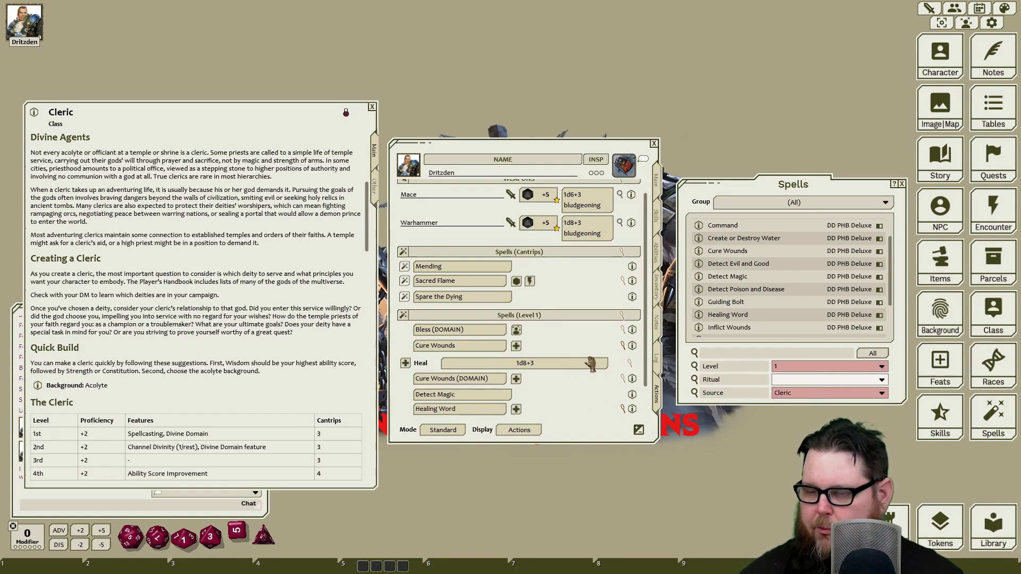
pyautogui.scroll(1, 768, 287)
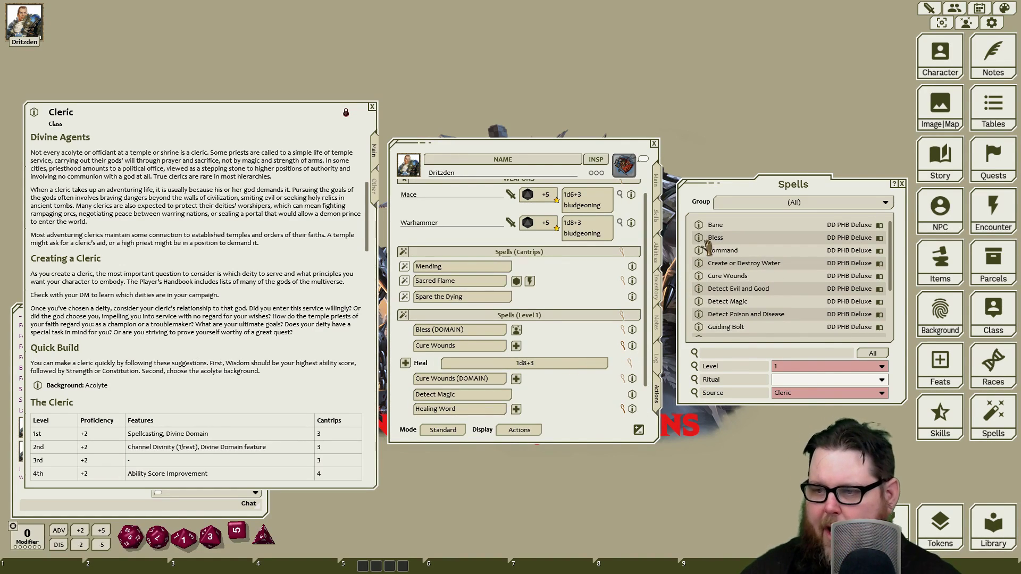
pyautogui.scroll(-3, 764, 288)
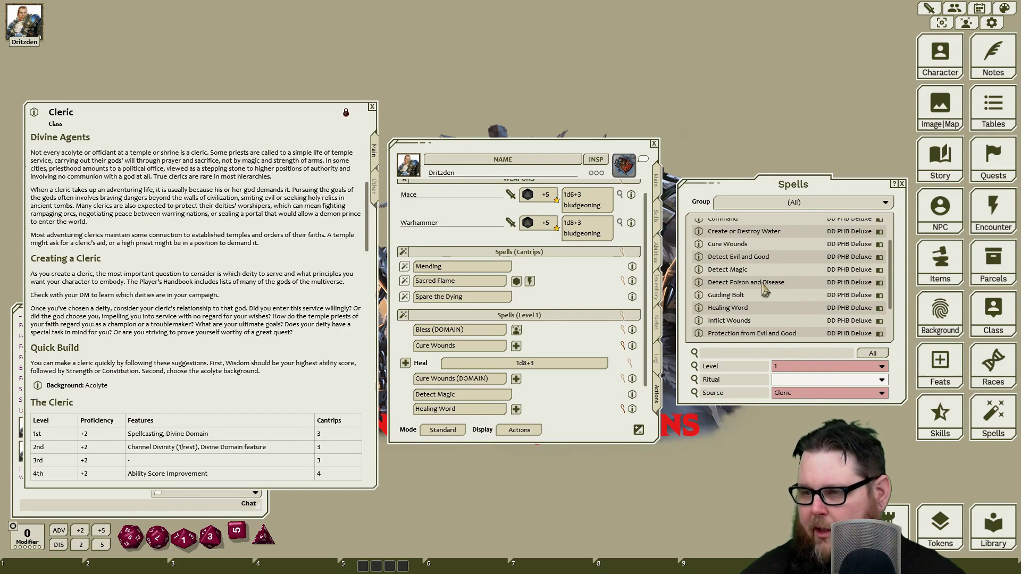
pyautogui.scroll(-1, 764, 289)
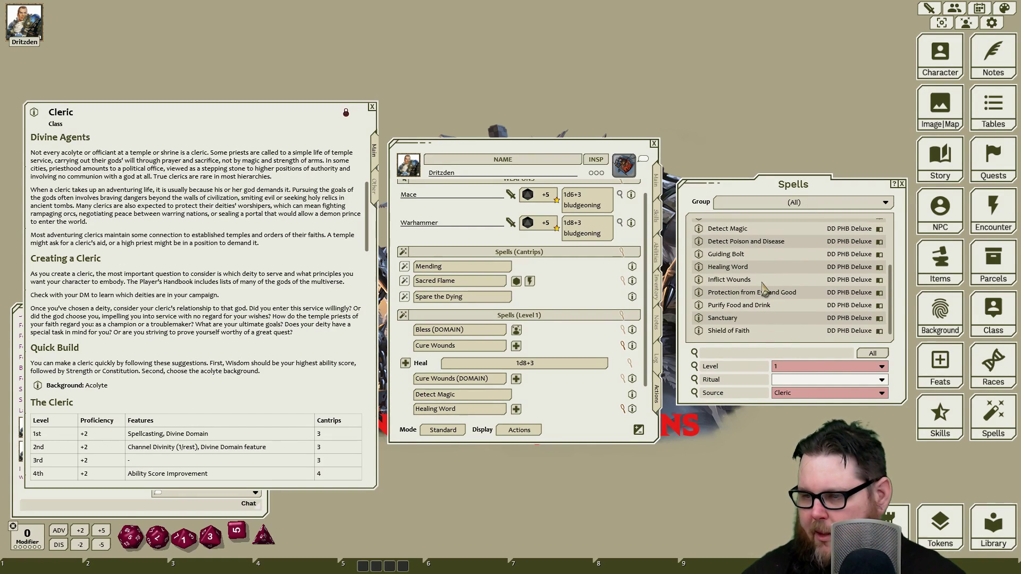
pyautogui.scroll(2, 764, 289)
pyautogui.scroll(-1, 772, 226)
pyautogui.scroll(1, 772, 226)
pyautogui.scroll(-1, 772, 226)
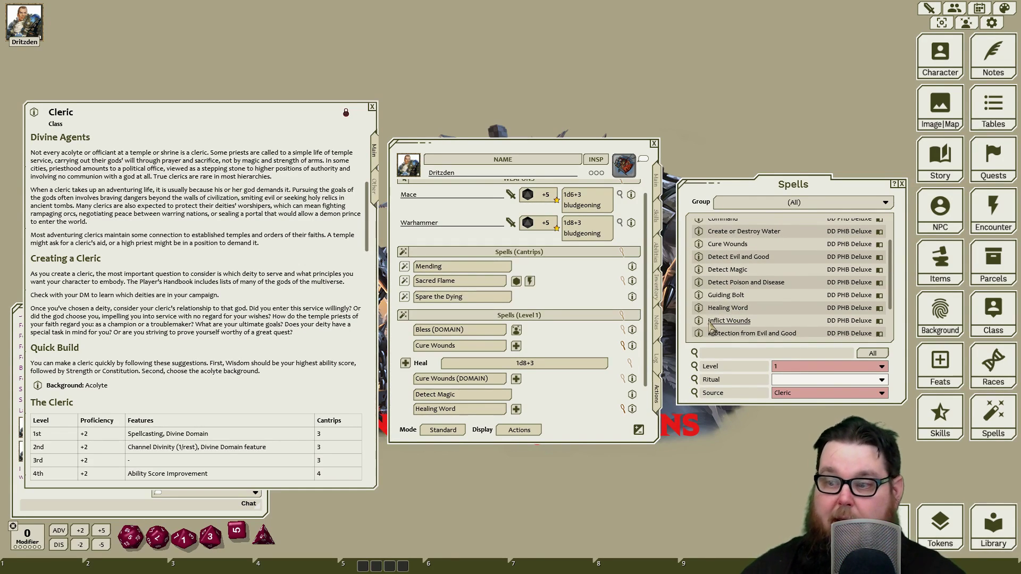
pyautogui.moveTo(699, 295); pyautogui.dragTo(586, 334)
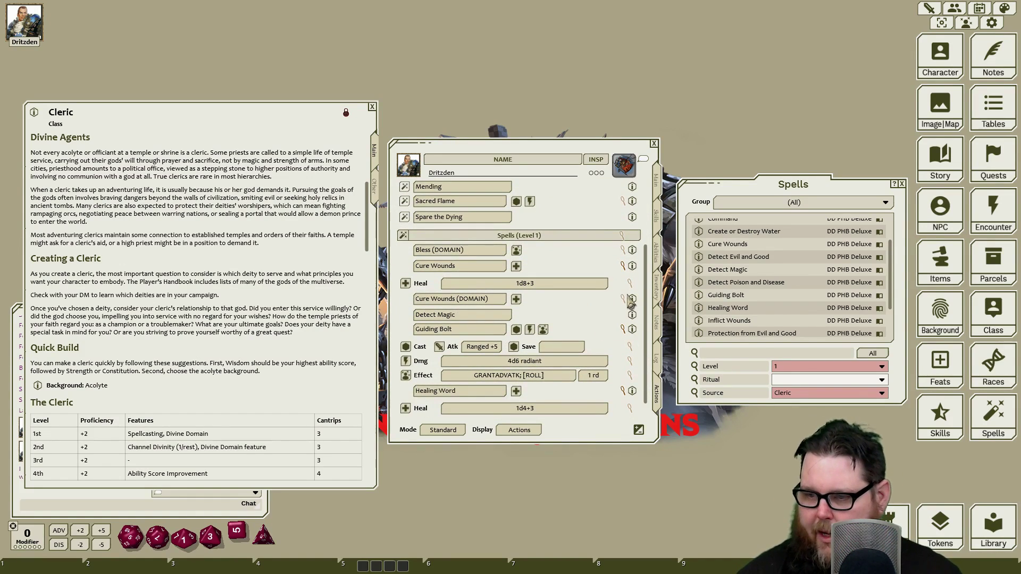
pyautogui.click(626, 266)
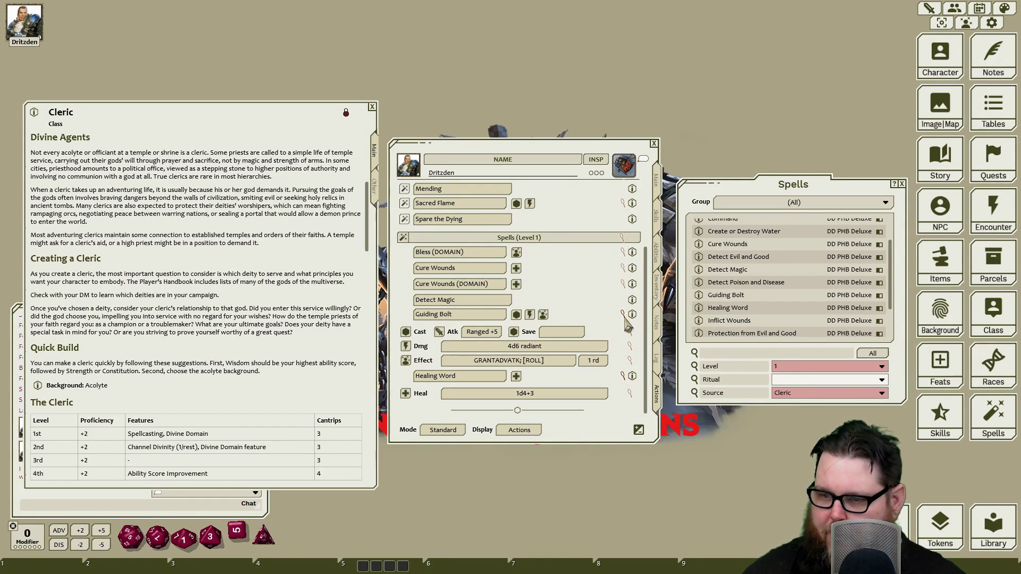
pyautogui.click(623, 315)
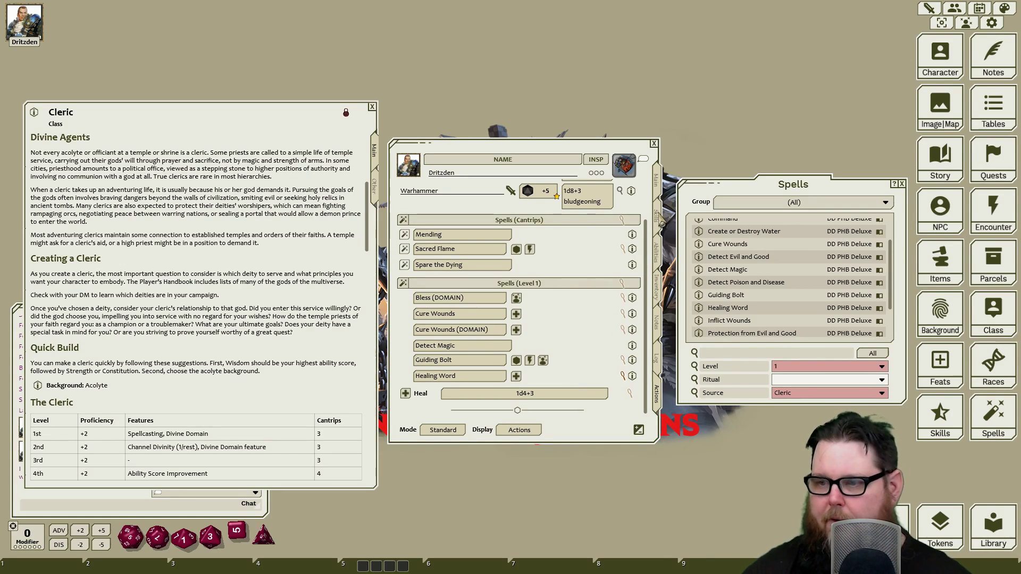
# - Read the description of the character's Disciple of Life feature, returning to the actions page
pyautogui.click(657, 256)
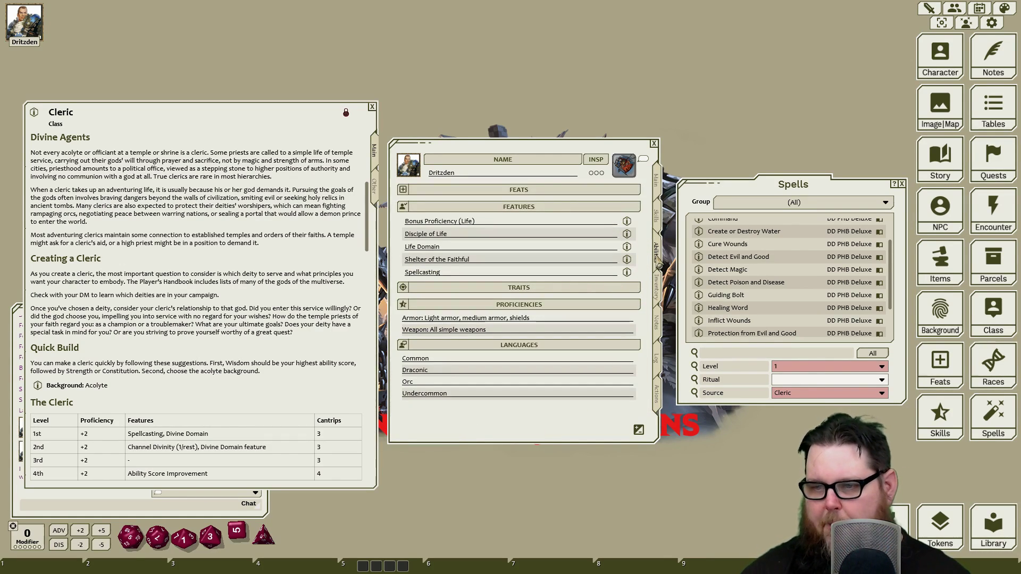
pyautogui.click(627, 236)
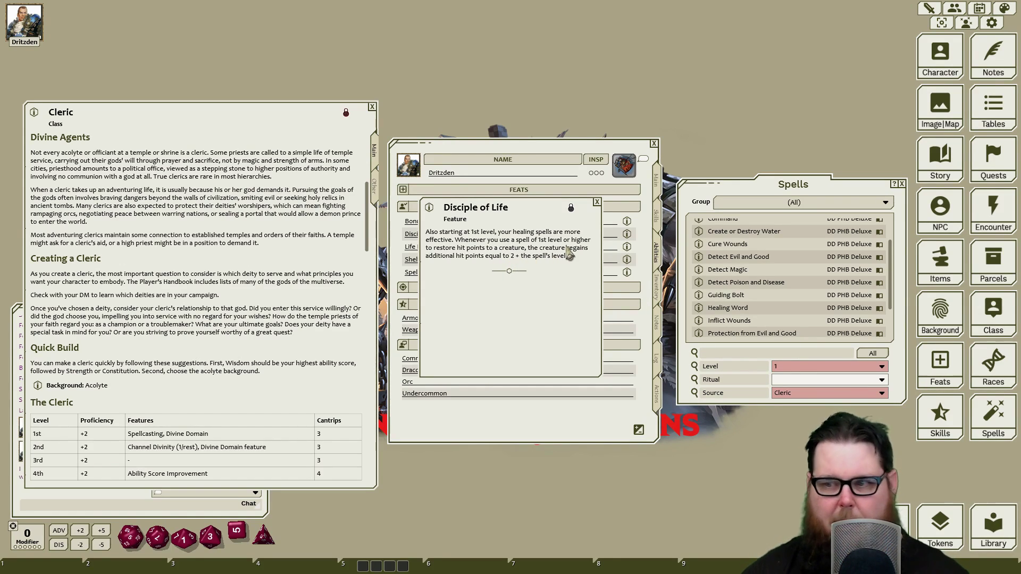
pyautogui.click(597, 202)
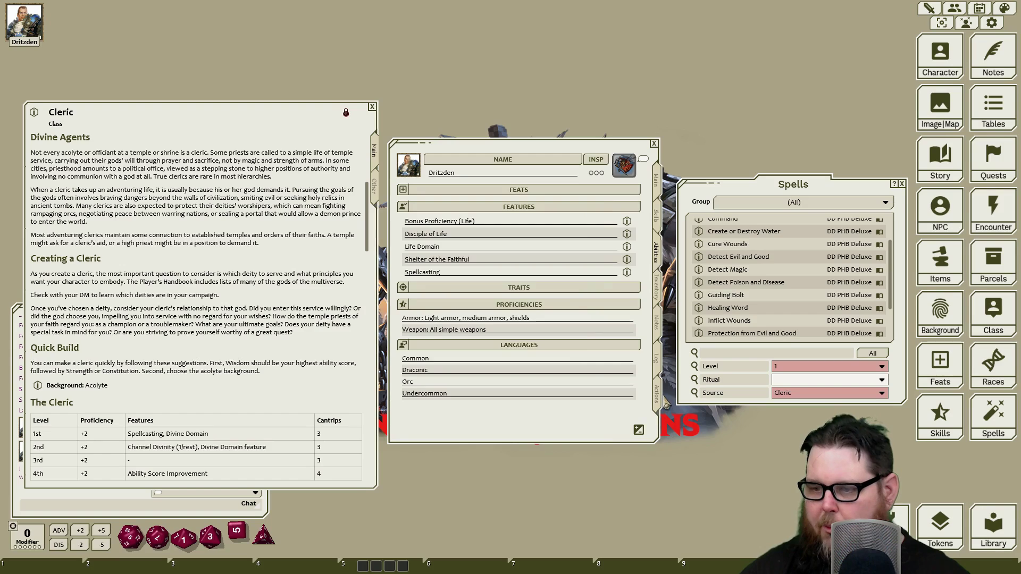
pyautogui.click(657, 394)
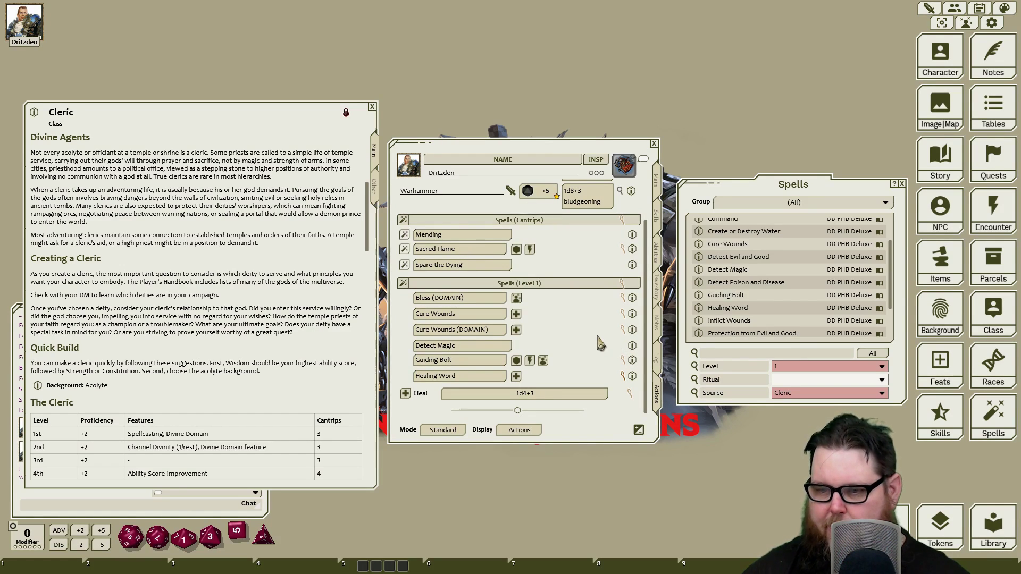
# - Expand the non-domain Cure Wounds spell and set its heal bonus to 2
pyautogui.click(624, 314)
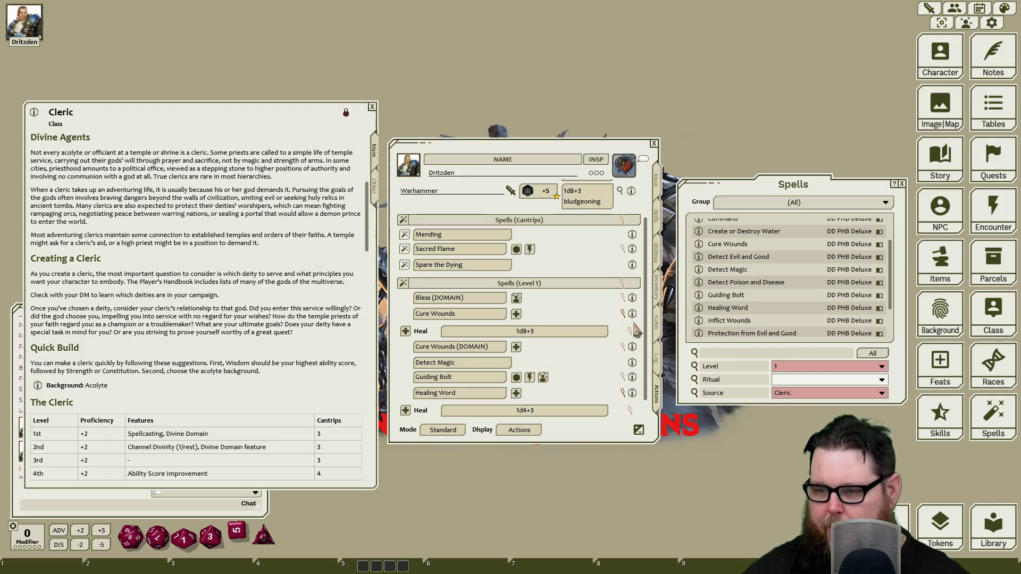
pyautogui.click(629, 331)
pyautogui.moveTo(524, 210)
pyautogui.mouseDown()
pyautogui.moveTo(599, 234)
pyautogui.moveTo(779, 243)
pyautogui.mouseUp()
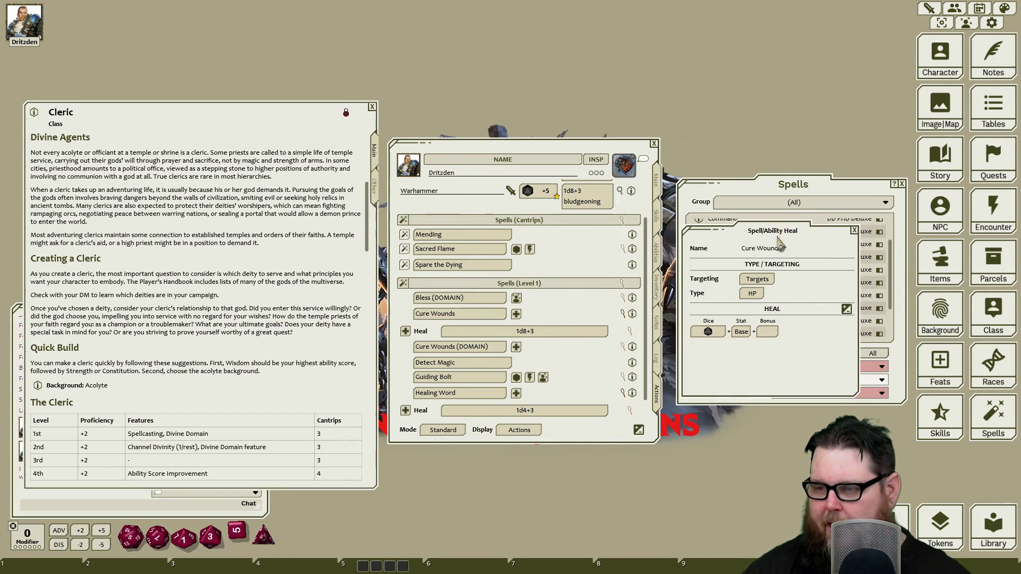
pyautogui.click(770, 332)
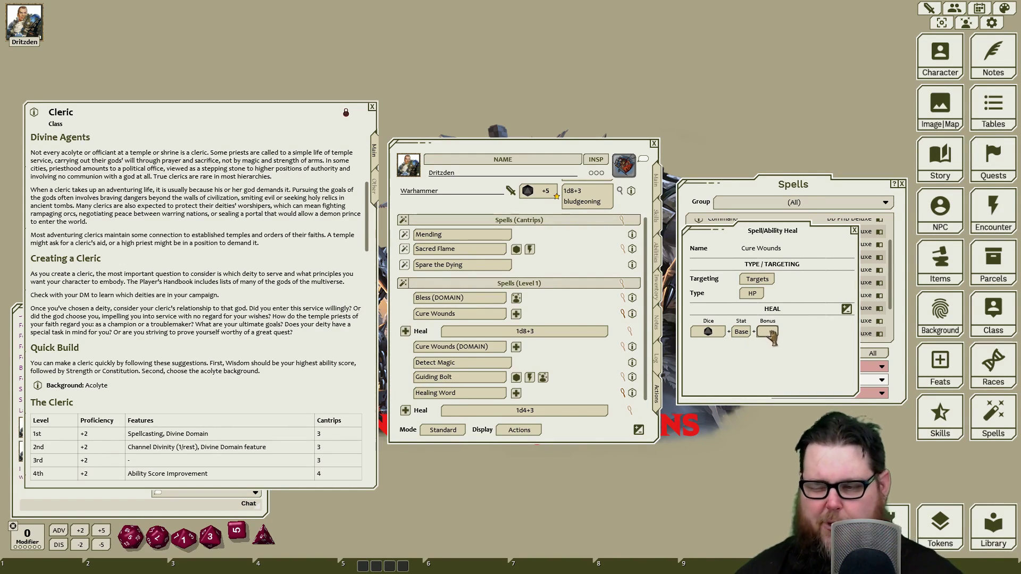
pyautogui.write('2')
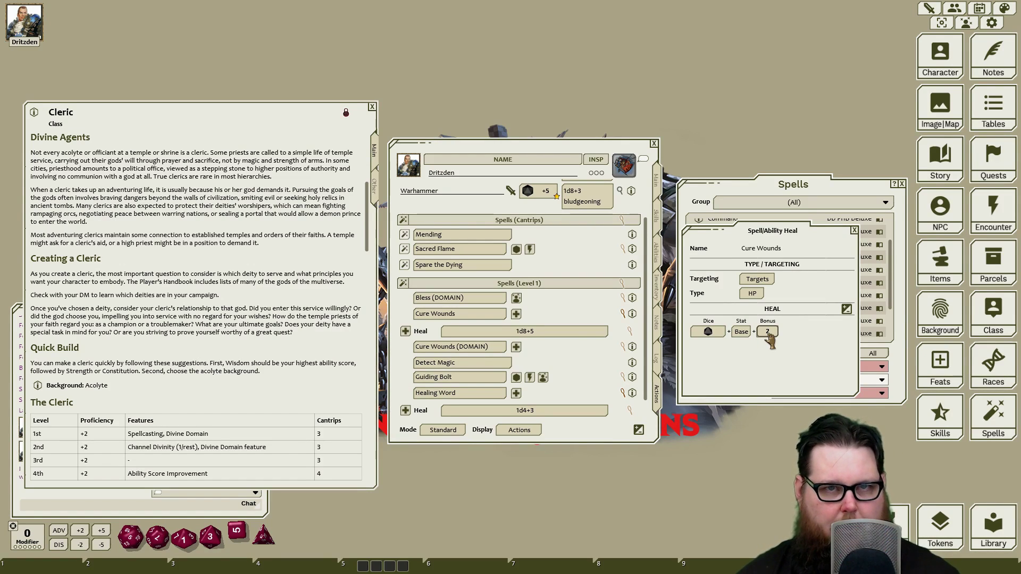
pyautogui.click(853, 231)
# - Check the cast, damage and effect details of the character's Guiding Bolt spell and collapse them again
pyautogui.scroll(-1, 552, 366)
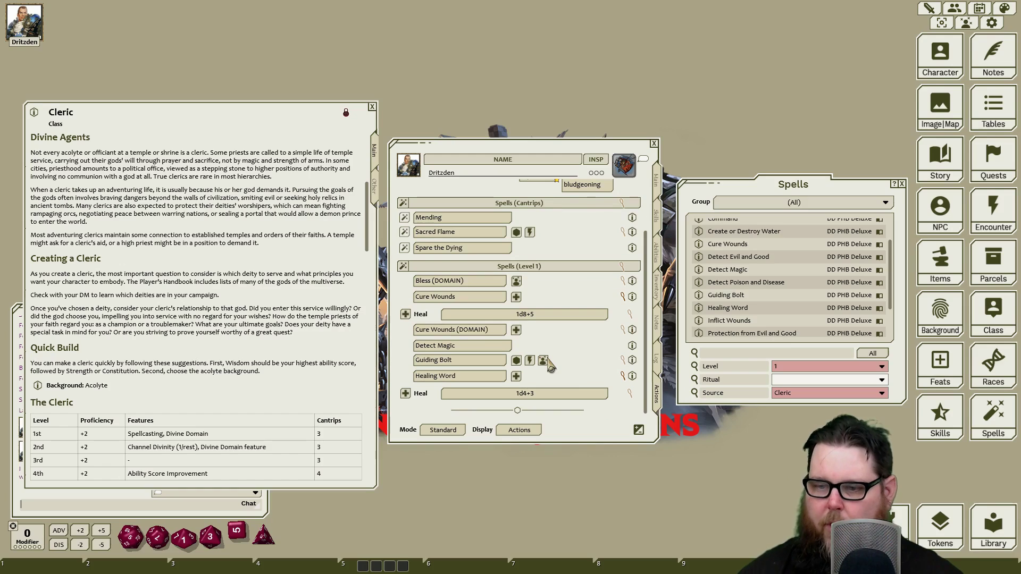
pyautogui.click(624, 362)
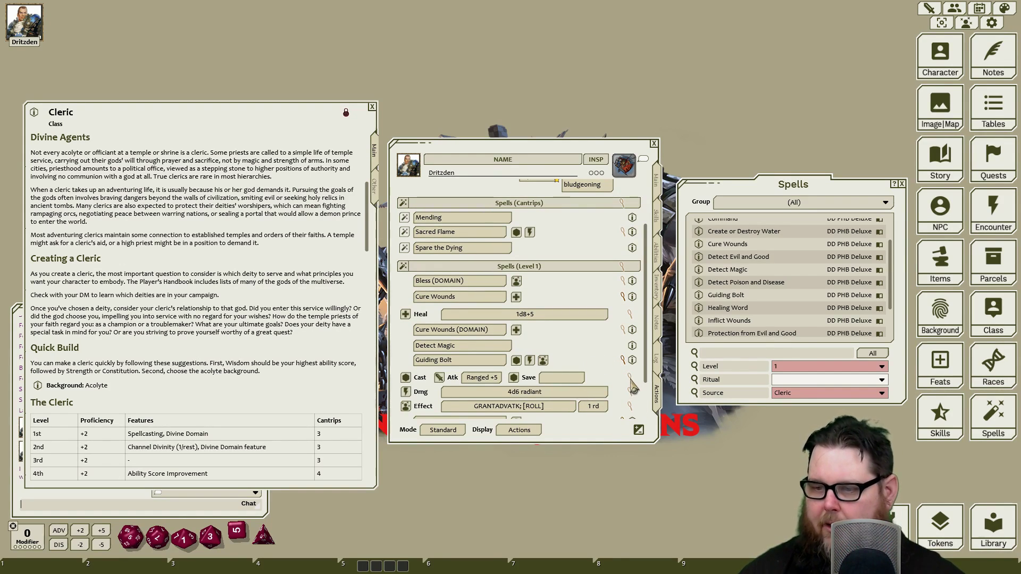
pyautogui.scroll(-1, 611, 391)
pyautogui.scroll(-2, 611, 392)
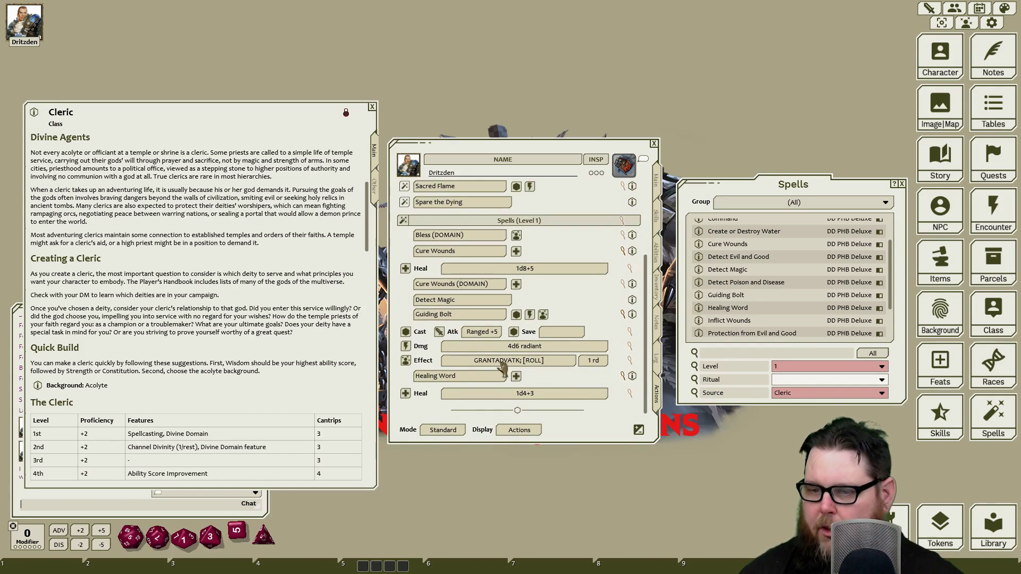
pyautogui.click(623, 314)
# - Set the heal bonus of the character's Healing Word spell to 2
pyautogui.click(624, 377)
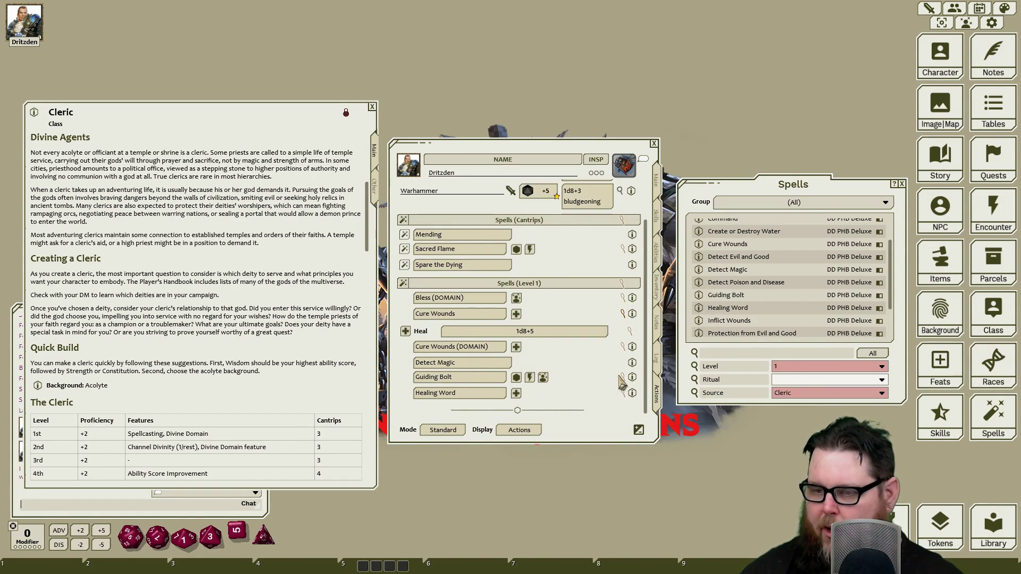
pyautogui.click(622, 394)
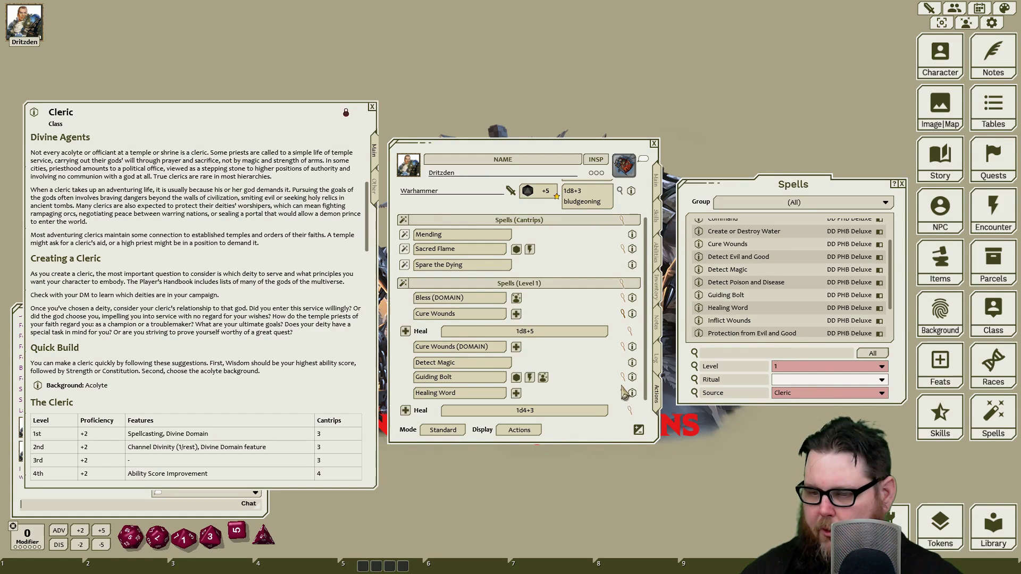
pyautogui.click(630, 394)
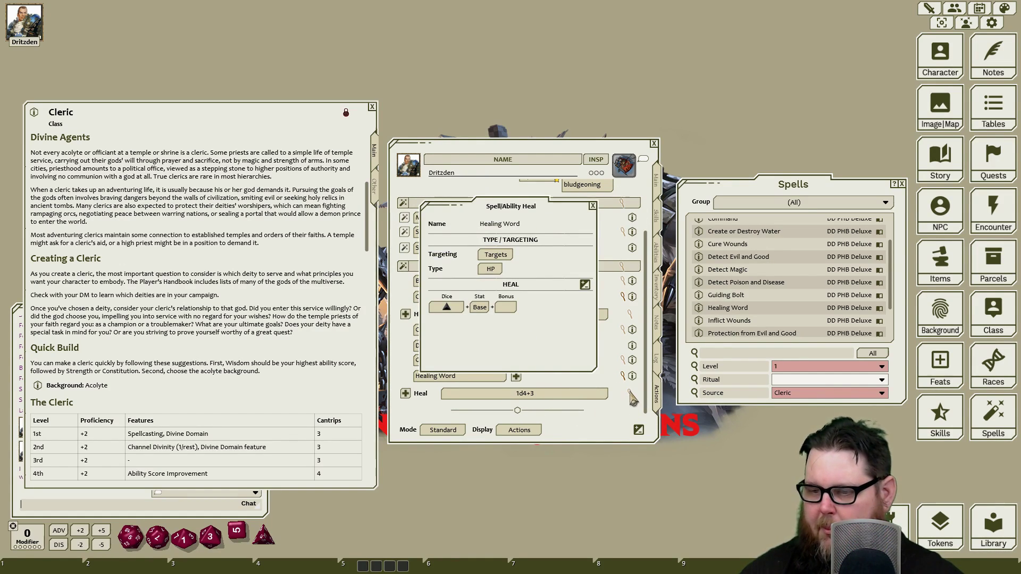
pyautogui.write('2')
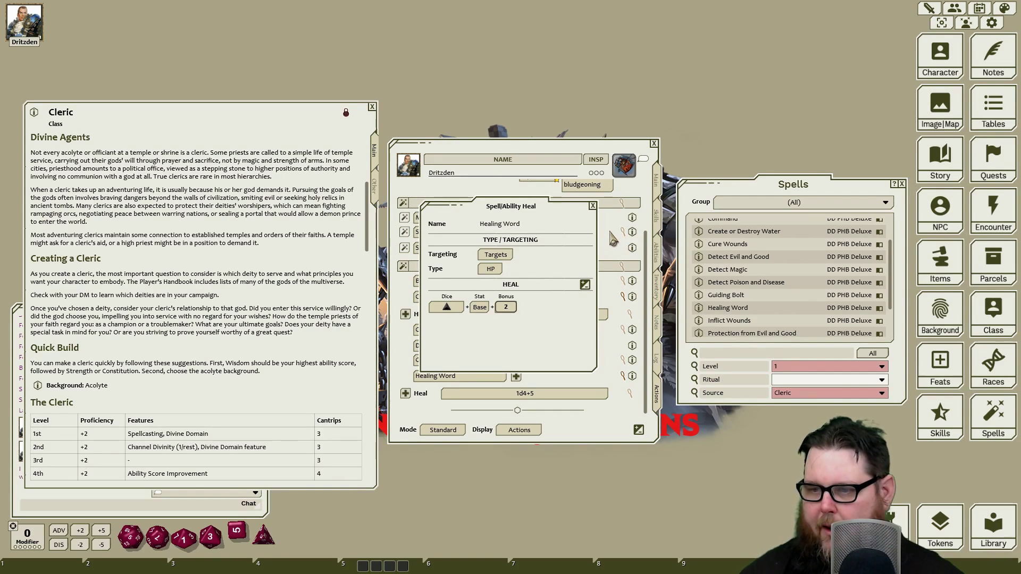
pyautogui.click(593, 206)
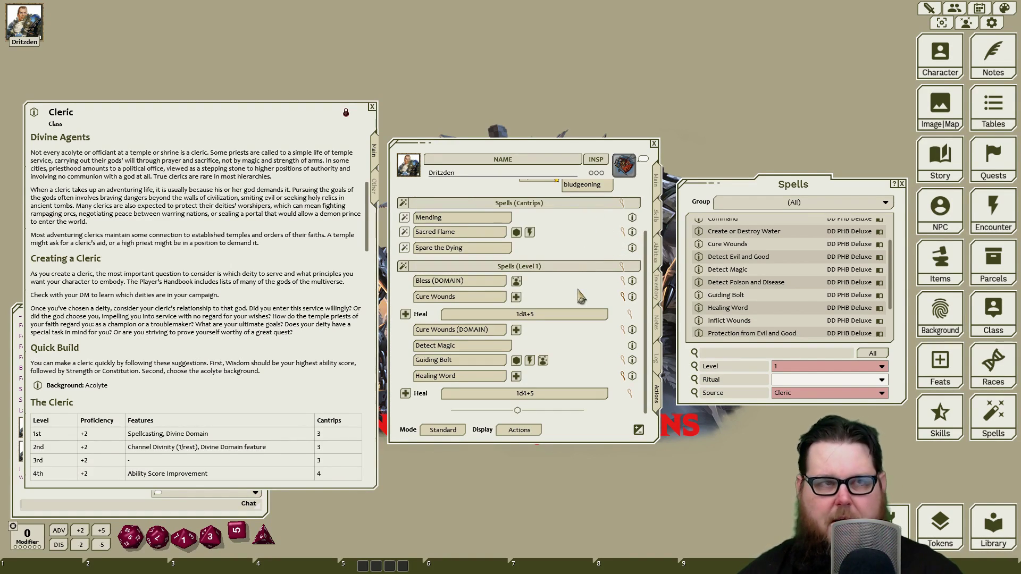
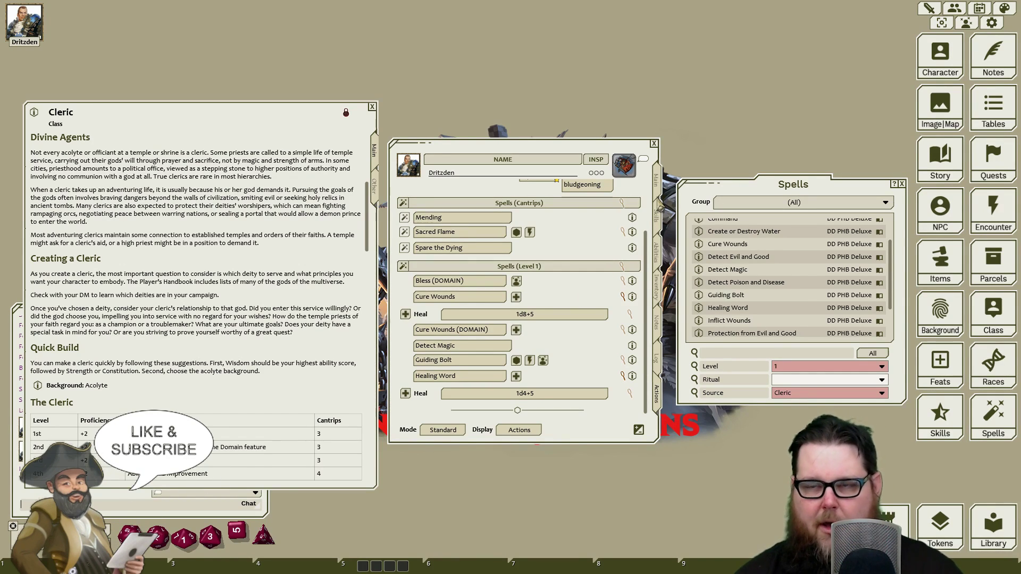
# - Add one level of Fighter to the character from the class list, closing the spell list and the Cleric class entry
pyautogui.click(656, 181)
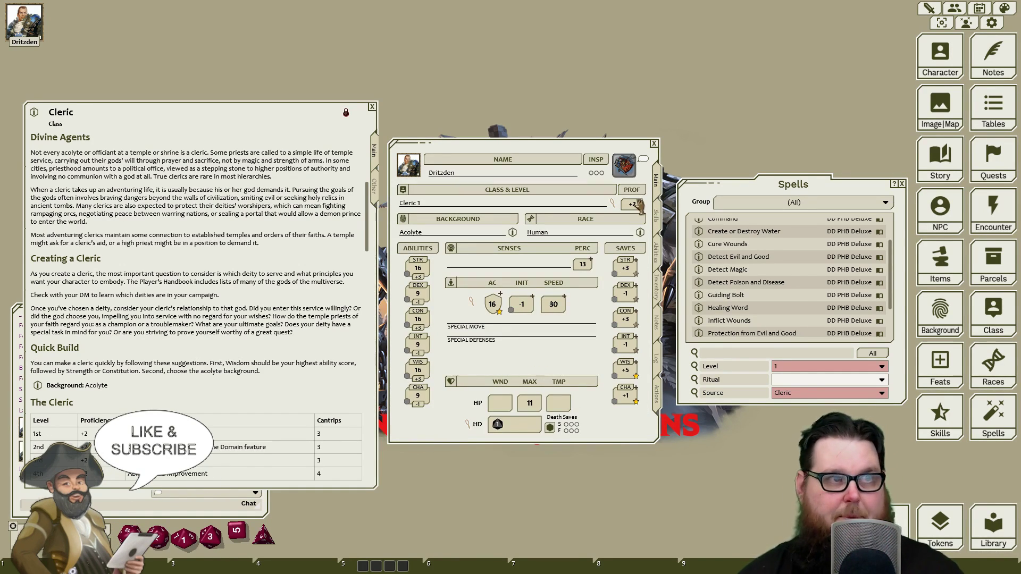
pyautogui.click(903, 185)
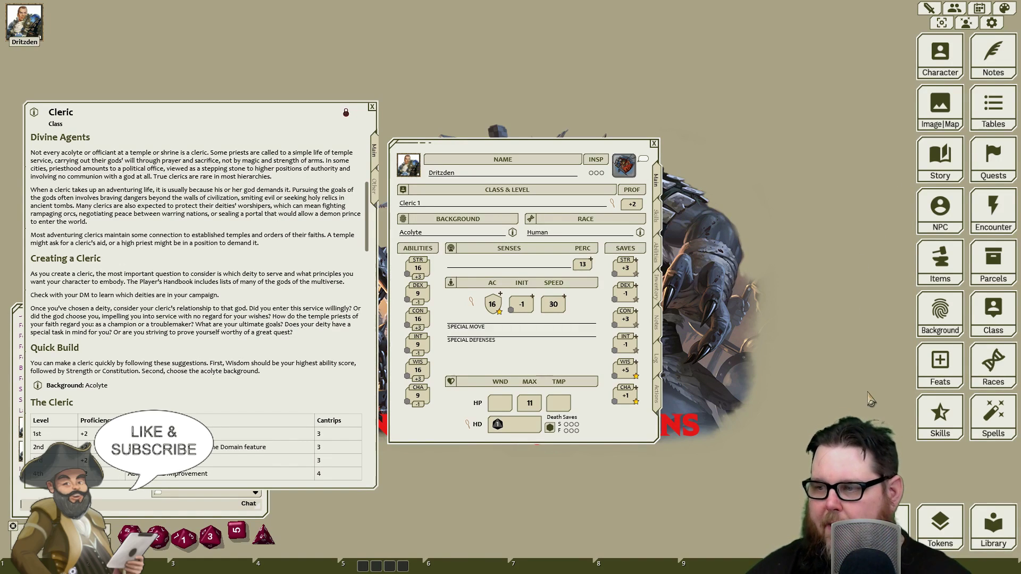
pyautogui.click(994, 318)
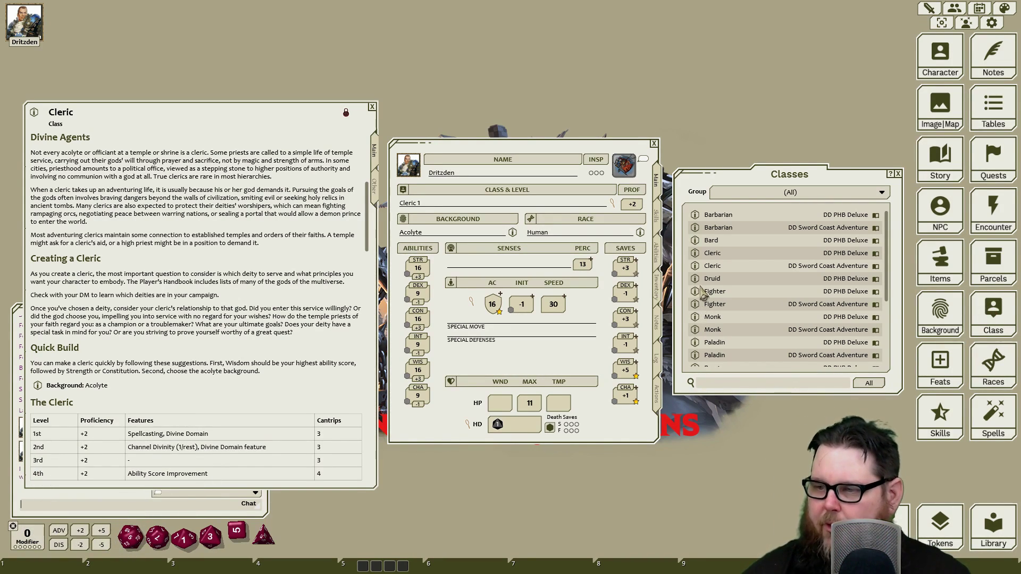
pyautogui.moveTo(695, 254); pyautogui.dragTo(461, 205)
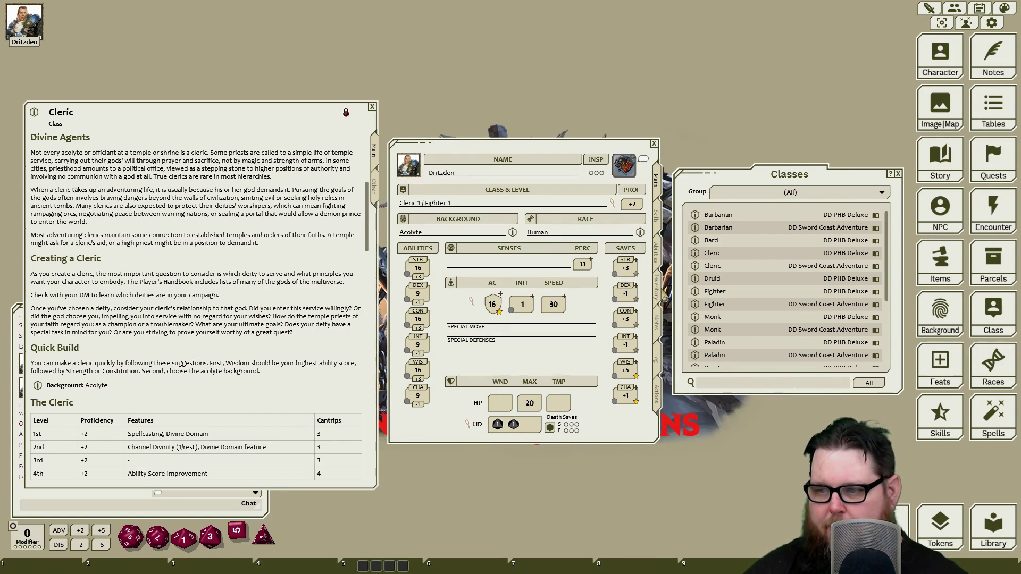
pyautogui.click(372, 107)
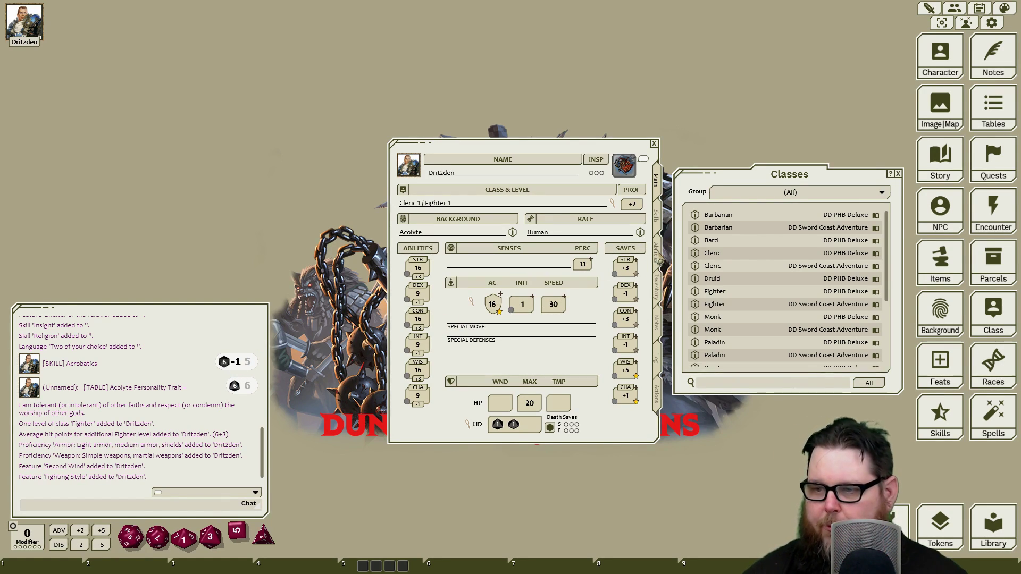
# - Read the options of the character's Fighting Style feature, including Defense, and return to the main statistics
pyautogui.click(657, 254)
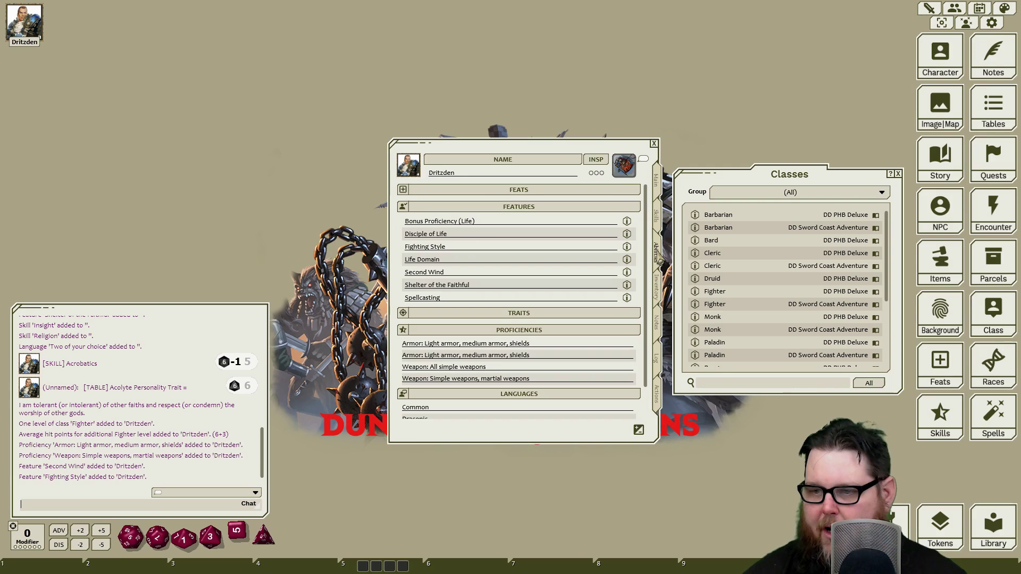
pyautogui.click(627, 248)
pyautogui.scroll(-3, 508, 281)
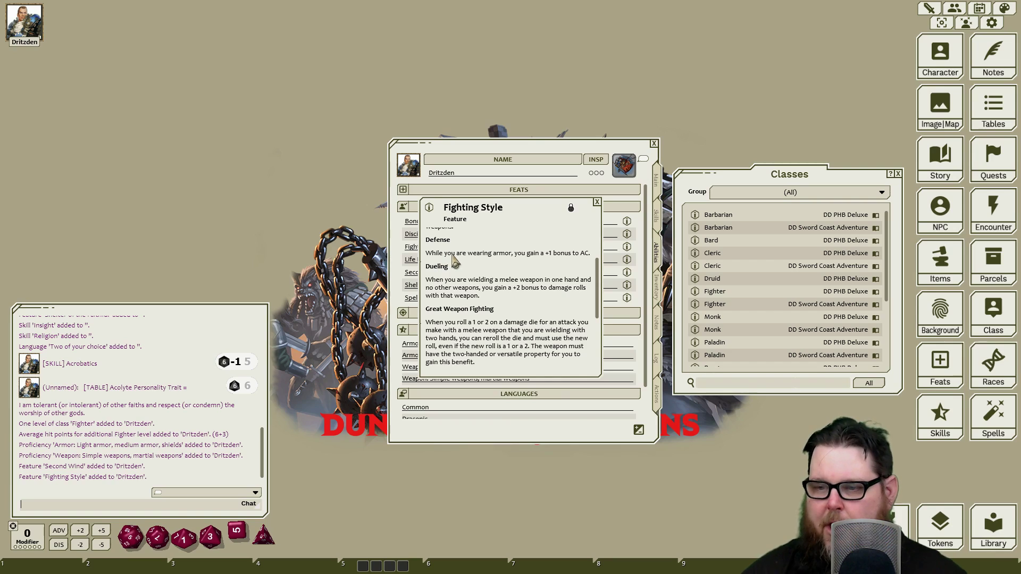
pyautogui.click(597, 203)
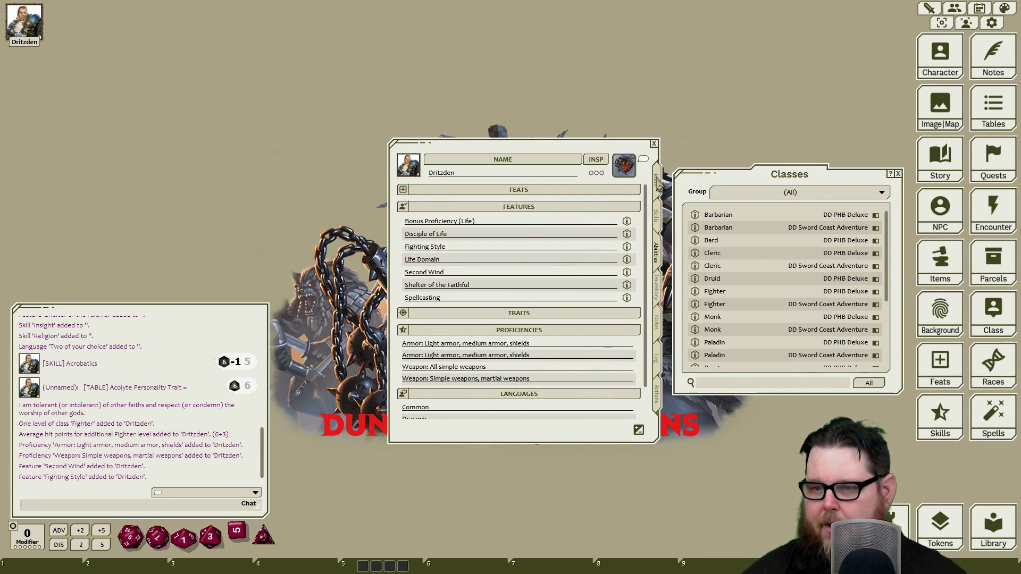
pyautogui.click(657, 182)
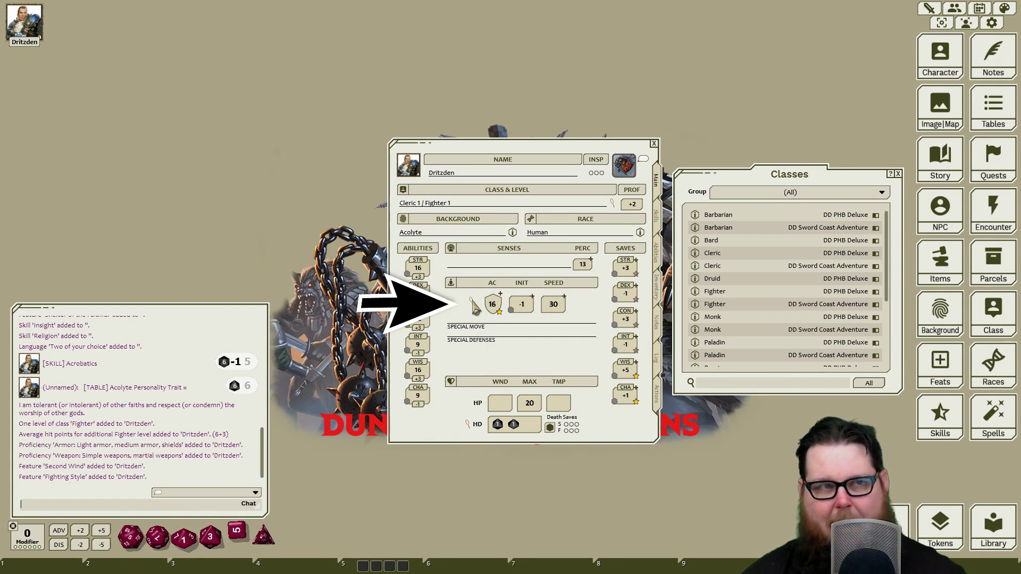
# - Set the miscellaneous armor bonus to 1 in the character's combat calculation and close it
pyautogui.click(474, 307)
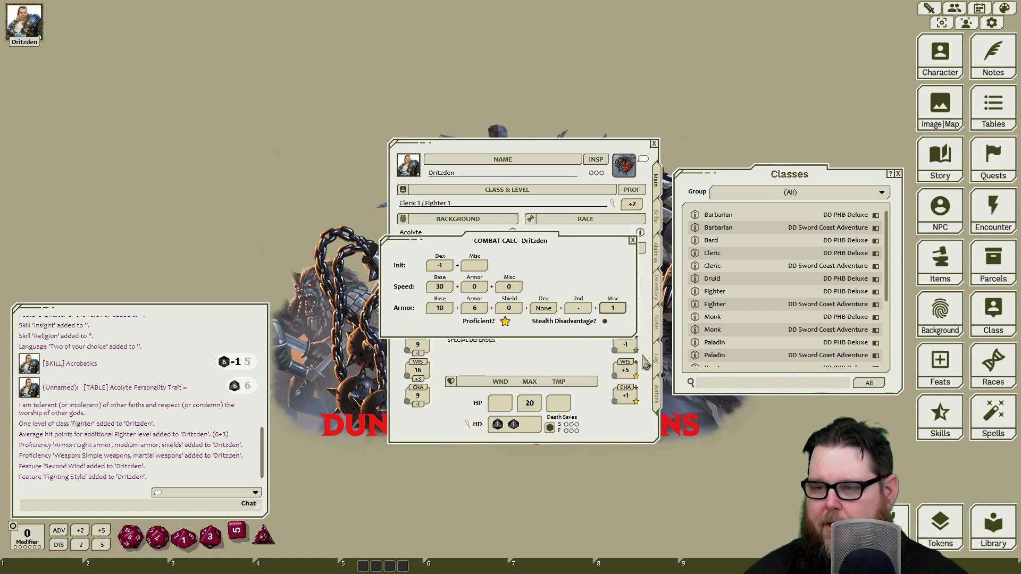
pyautogui.click(633, 241)
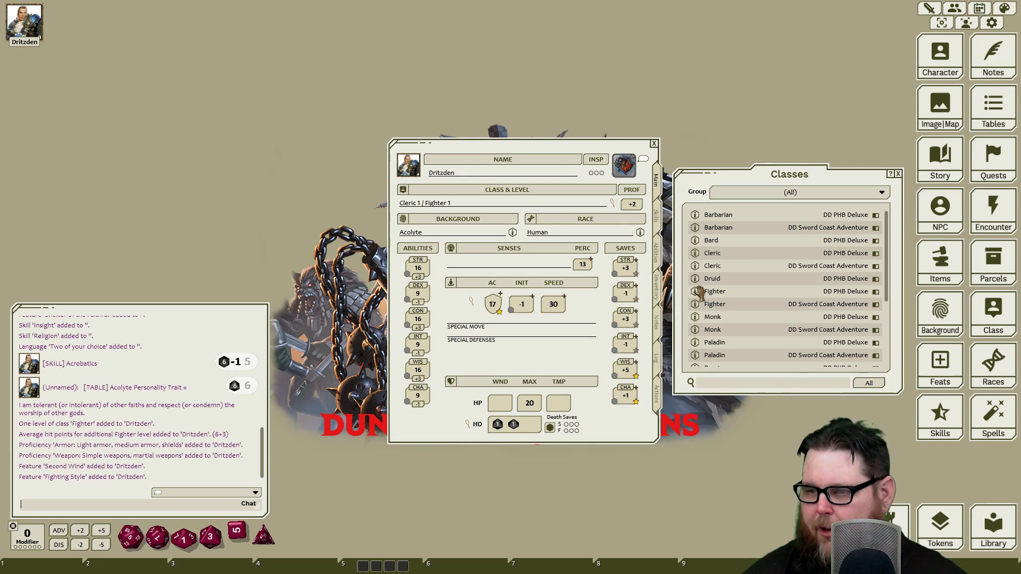
# - Add two more Fighter levels to the character from the class list, choosing Champion as the Martial Archetype
pyautogui.moveTo(695, 297); pyautogui.dragTo(479, 206)
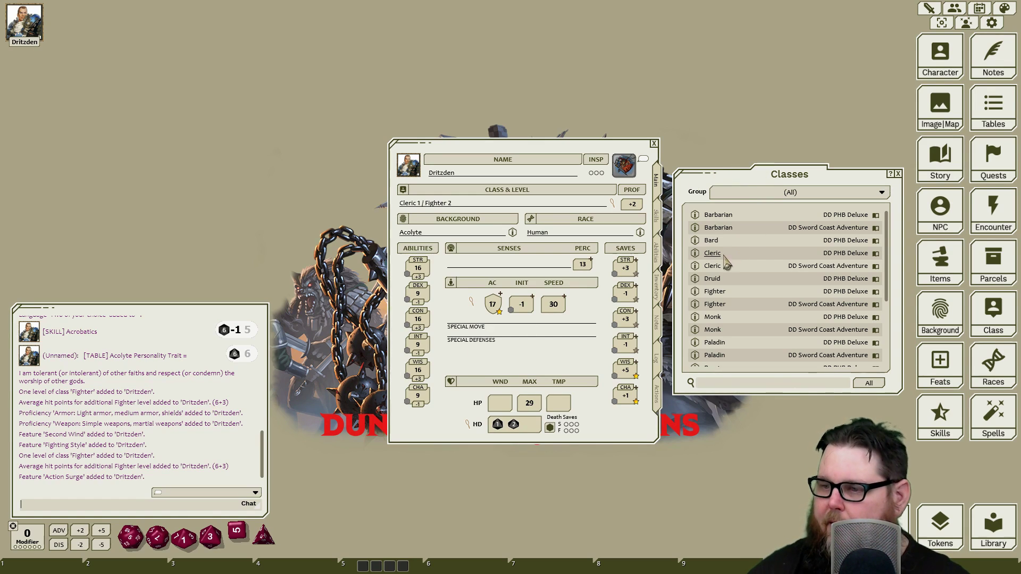
pyautogui.moveTo(697, 294); pyautogui.dragTo(477, 205)
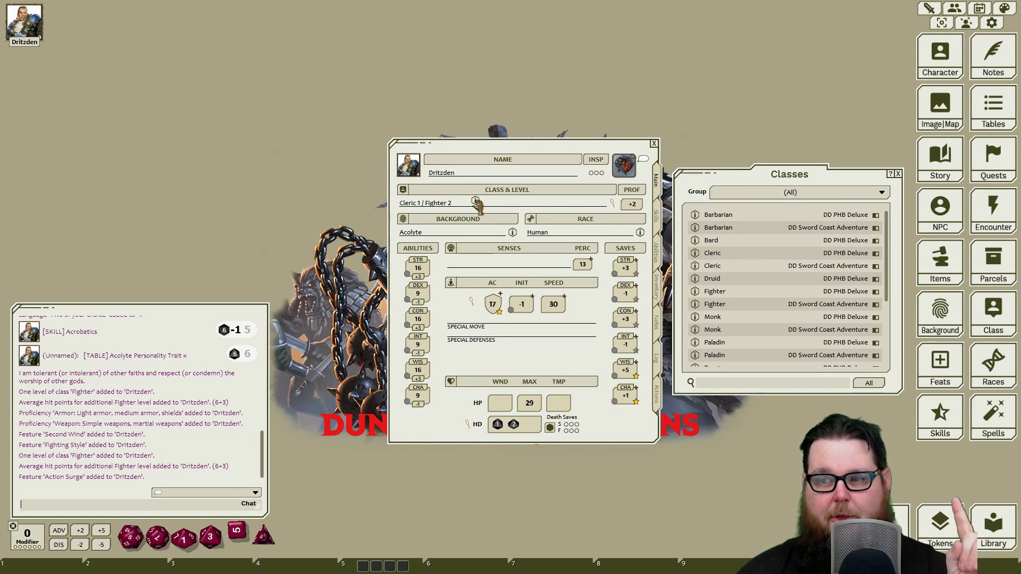
pyautogui.moveTo(526, 101); pyautogui.dragTo(518, 132)
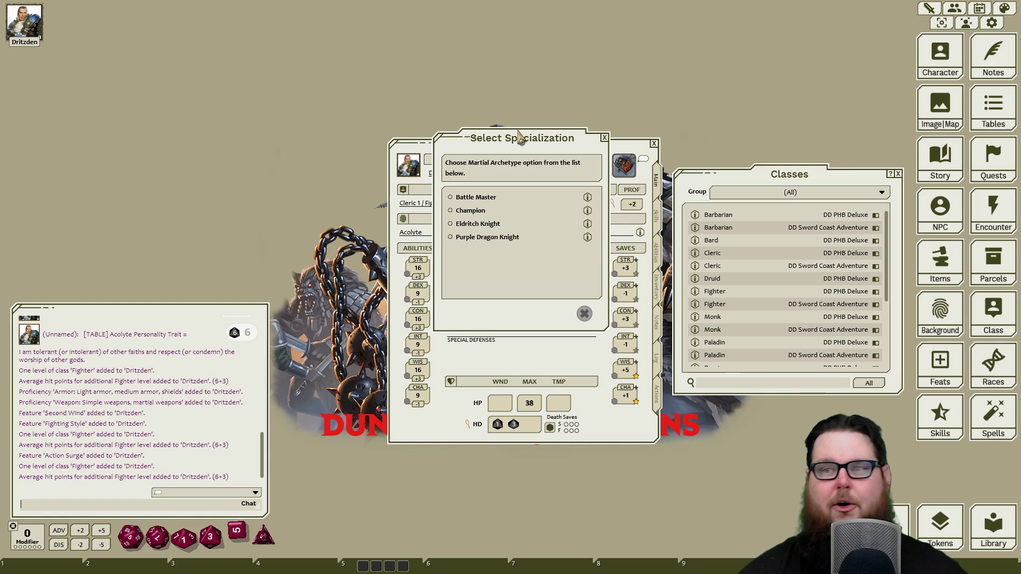
pyautogui.click(450, 211)
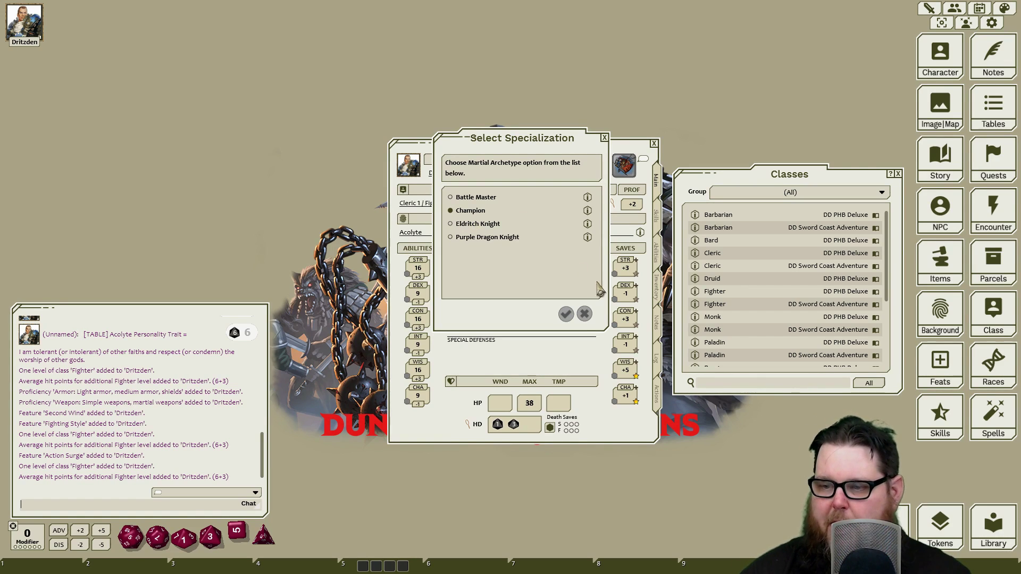
pyautogui.click(565, 315)
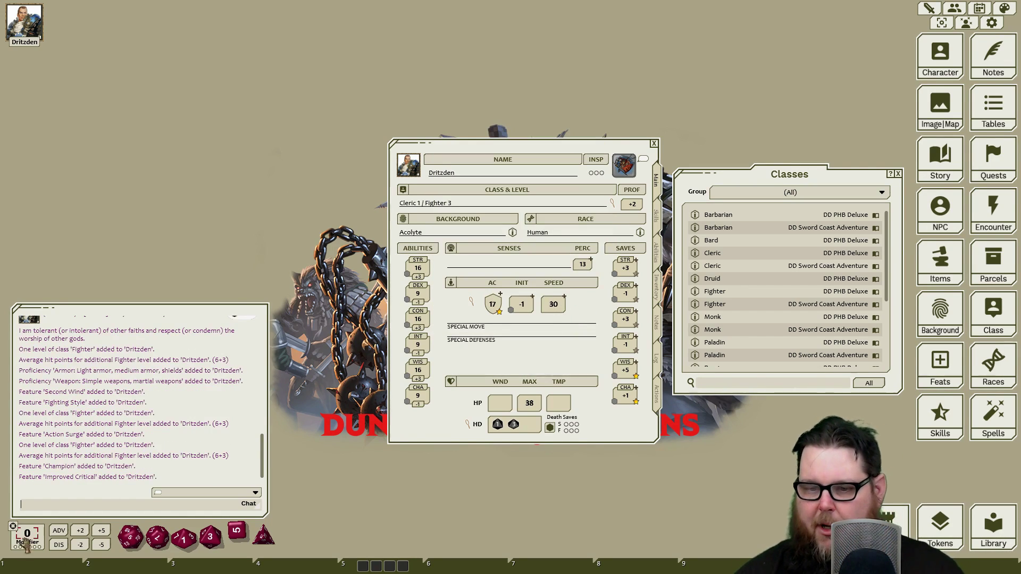